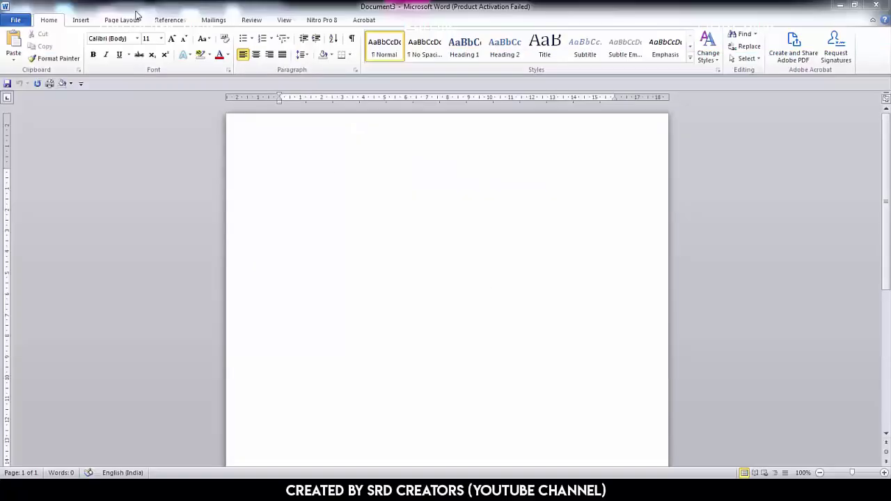
- Set the page margins and cover the whole page with a dark purple rectangle aligned to the page
click(122, 20)
click(83, 45)
click(81, 20)
click(164, 45)
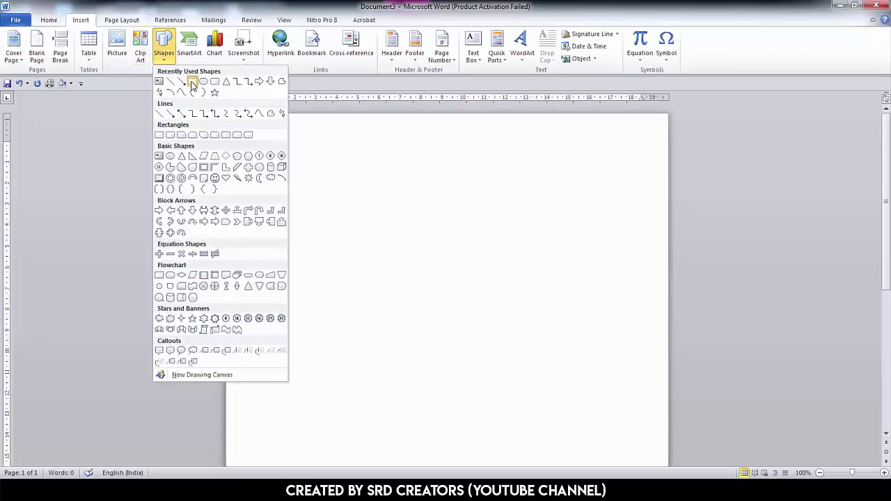
click(165, 114)
drag(301, 149, 557, 309)
click(396, 33)
click(398, 141)
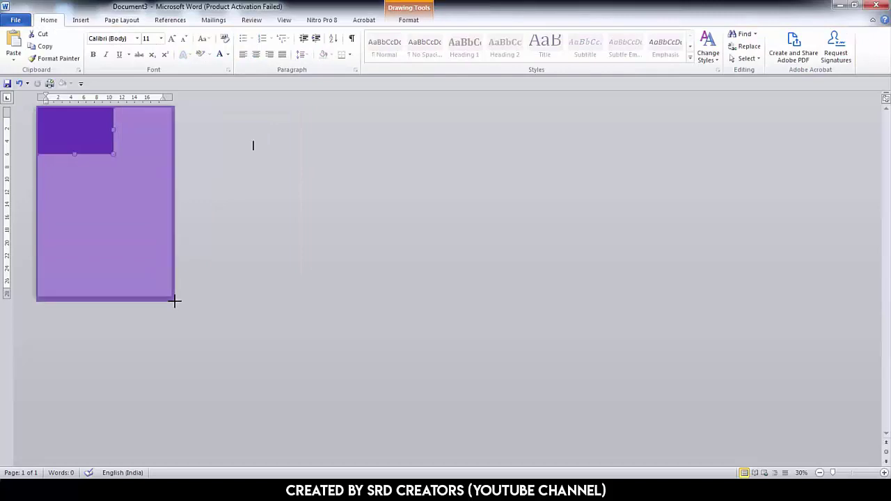
drag(165, 275, 172, 296)
click(798, 34)
click(800, 88)
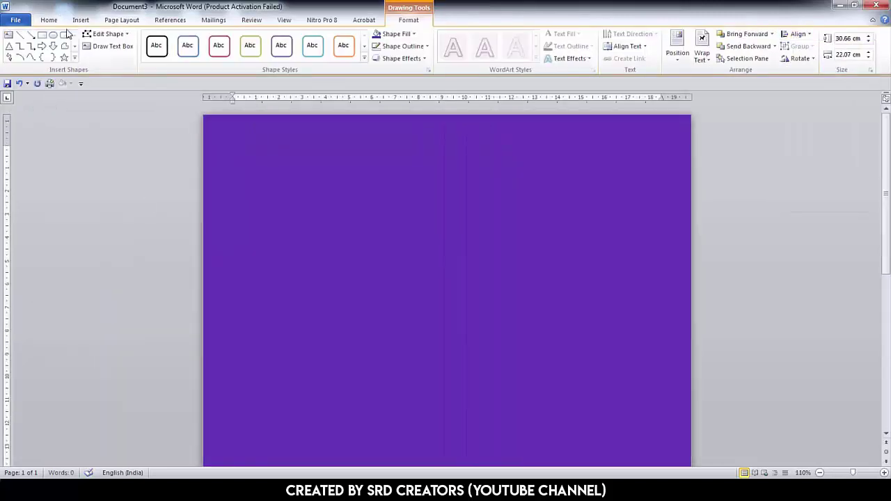
- Draw a second rectangle sized 34.23 × 7.02 cm and centre it horizontally
click(80, 19)
click(165, 40)
click(190, 123)
drag(325, 169, 459, 282)
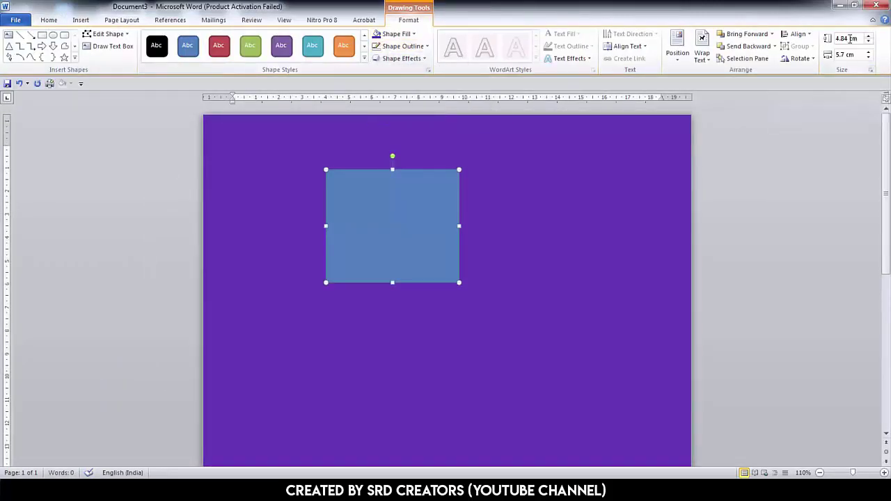
click(870, 70)
text(34.23)
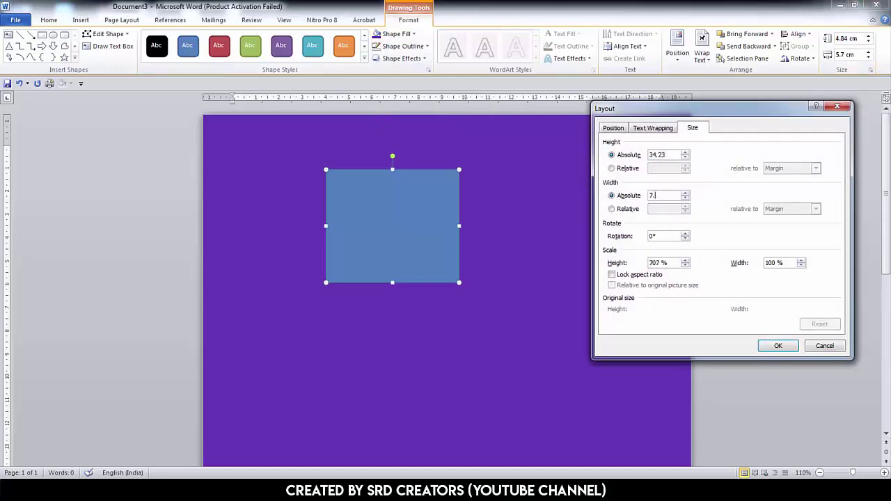
text(02)
key(Return)
click(798, 34)
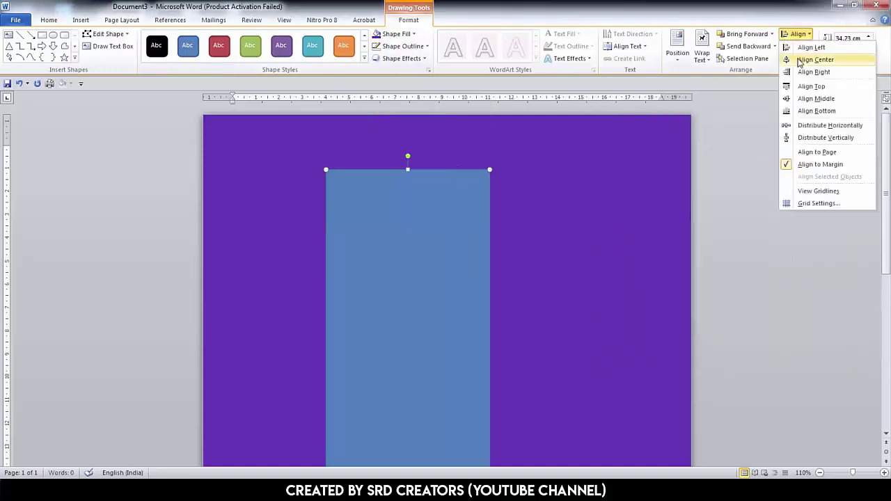
click(816, 58)
- Fill the middle panel purple, give it an outer shadow, and keep it centred
click(797, 34)
click(816, 91)
click(402, 57)
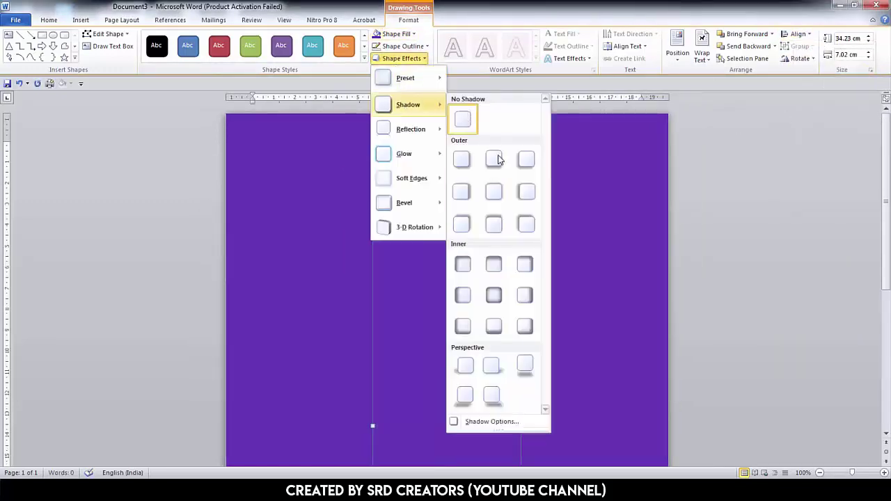
click(469, 420)
click(427, 169)
click(434, 193)
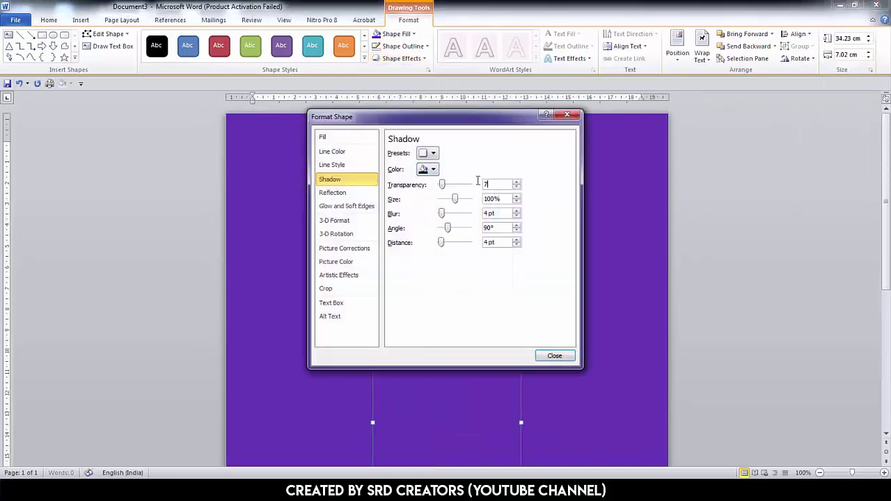
key(Escape)
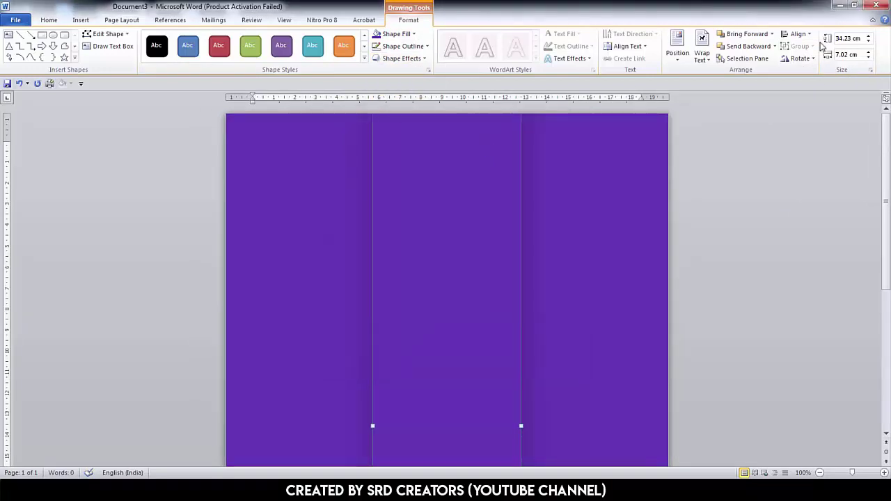
click(797, 33)
click(811, 93)
- Draw a white 4.51 × 4.51 cm square, centred horizontally near the panel's top
click(81, 19)
click(163, 38)
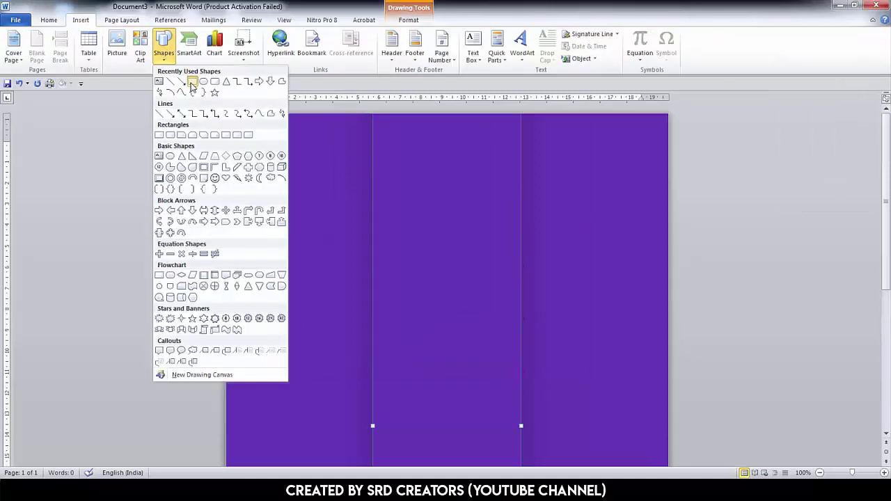
click(161, 122)
drag(416, 173, 486, 246)
click(403, 46)
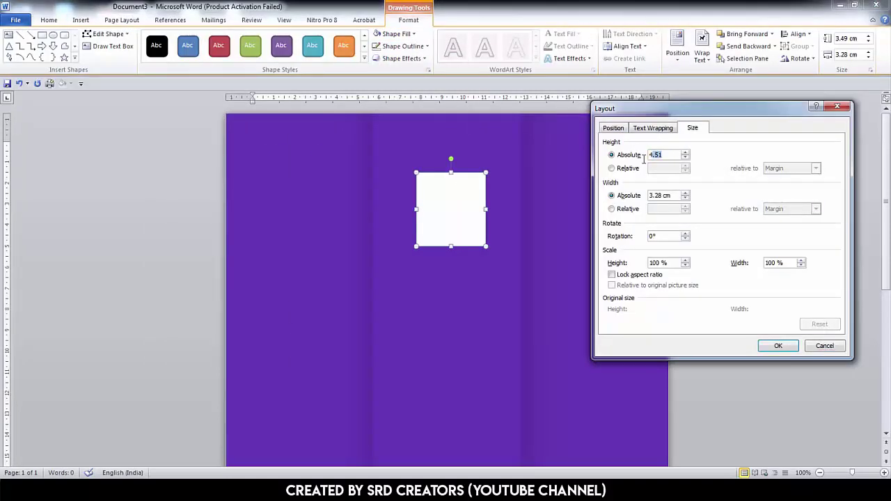
text(4.51)
key(Return)
click(798, 33)
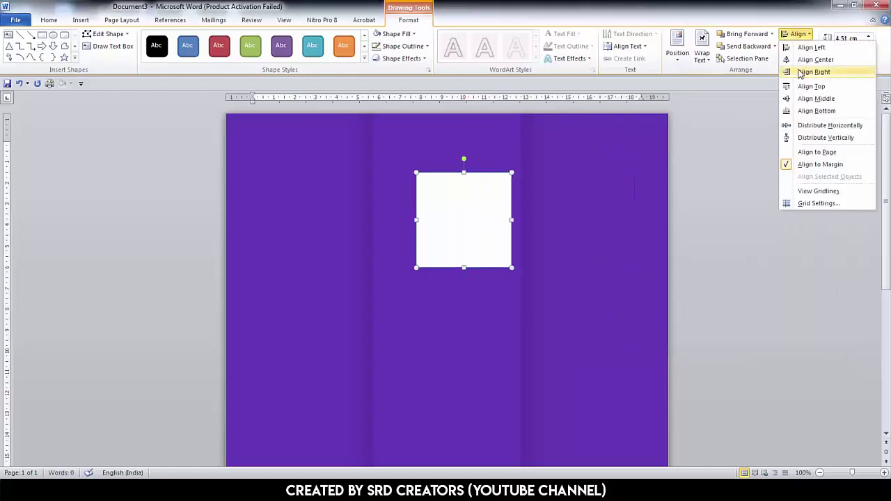
click(800, 63)
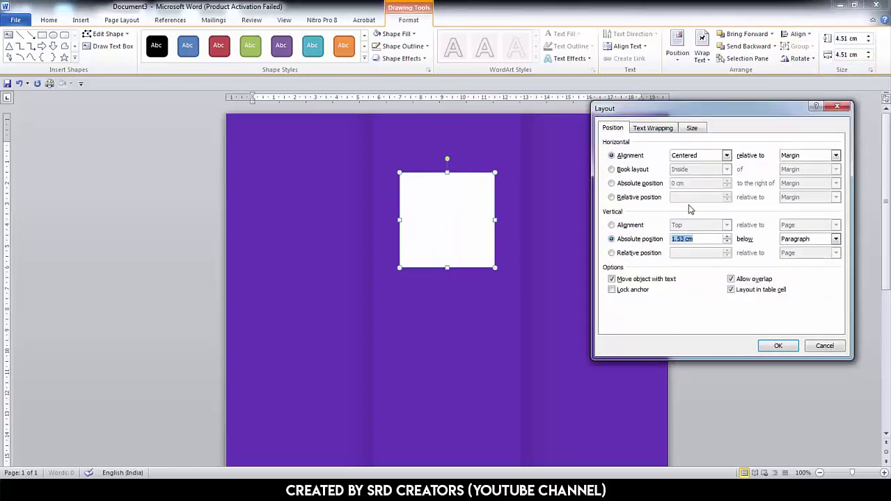
key(Return)
scroll(398, 185, up, 4)
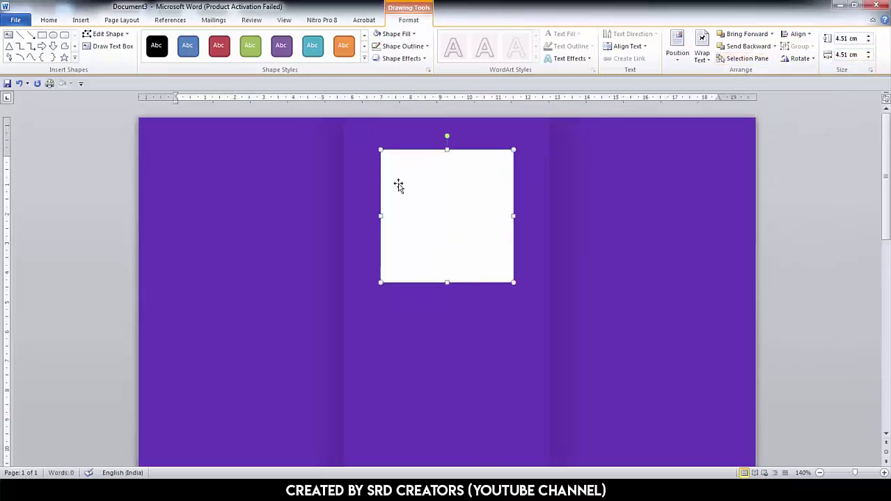
scroll(444, 184, down, 1)
click(81, 20)
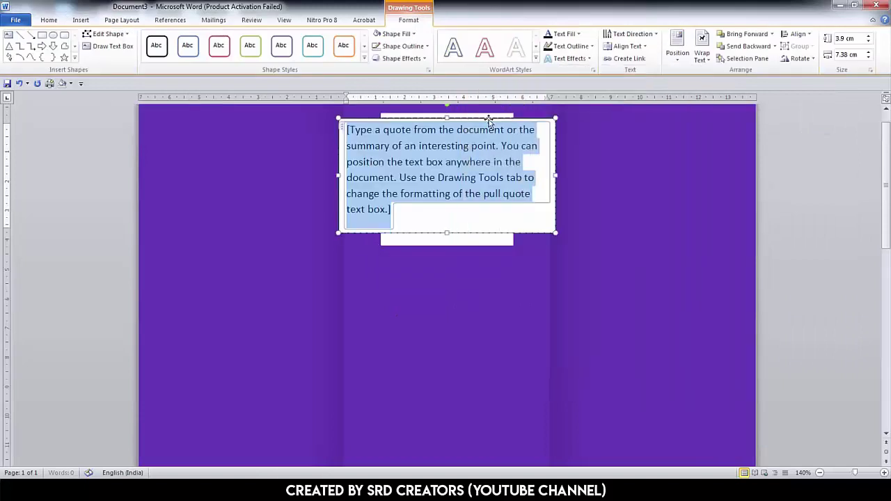
- Place an outline-free text box under the square with the owner's name on two lines in light Caviar Dreams
mouse_move(481, 122)
mouse_down()
mouse_move(415, 152)
mouse_move(487, 275)
mouse_up()
click(403, 46)
key(Escape)
key(ctrl+a)
click(48, 19)
click(118, 39)
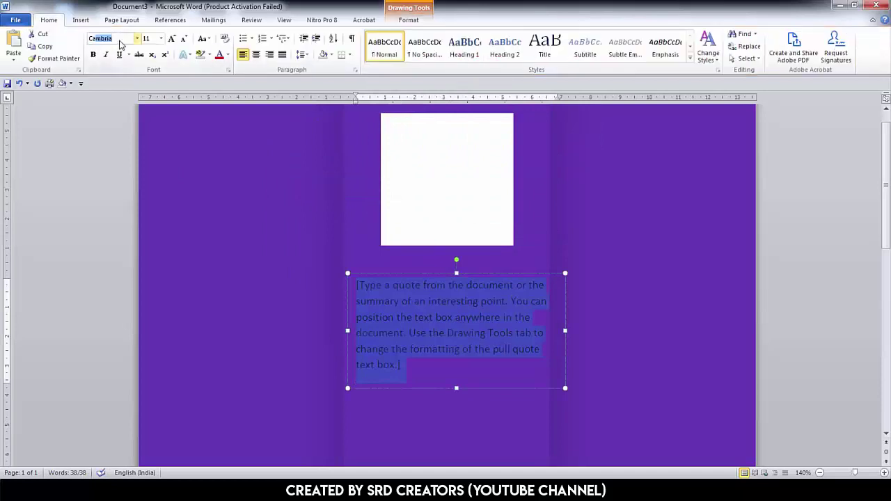
text(Caviar Dreams)
key(Return)
click(227, 54)
click(222, 88)
text(MOHD)
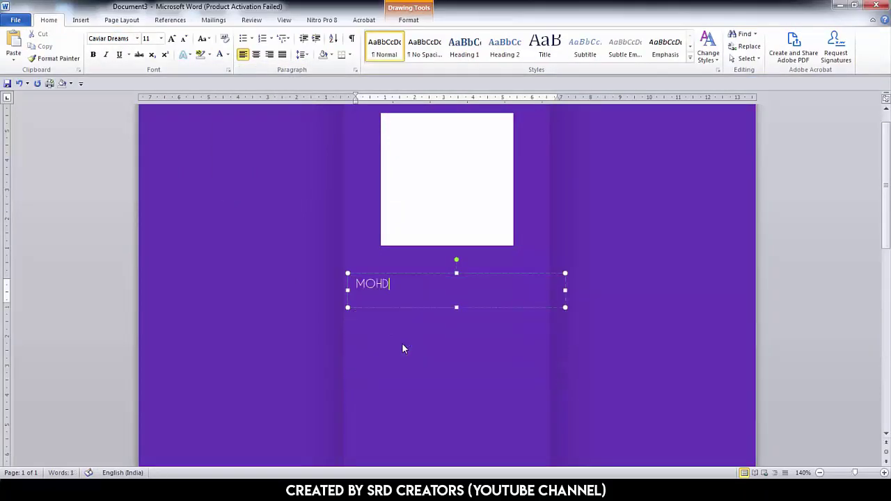
key(Return)
text(SARID)
key(ctrl+a)
- Remove paragraph spacing, centre the name at 36 pt, and centre and position its box
click(302, 55)
click(334, 159)
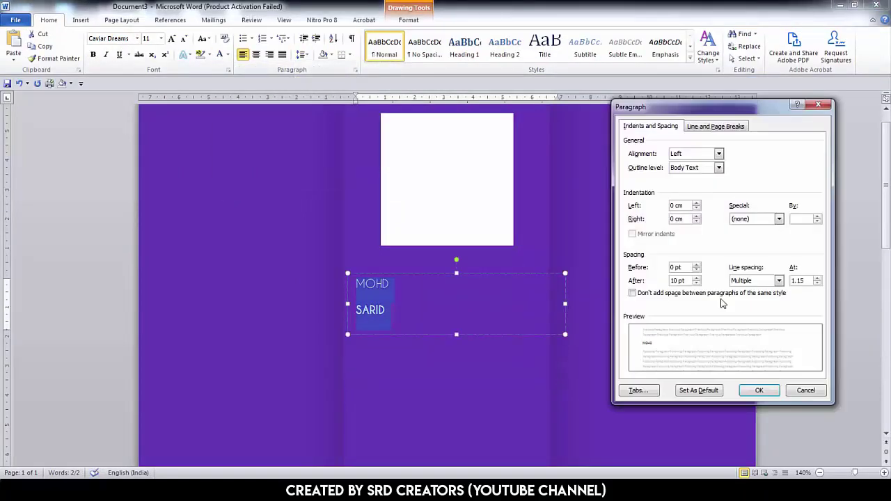
key(Return)
click(302, 55)
click(358, 175)
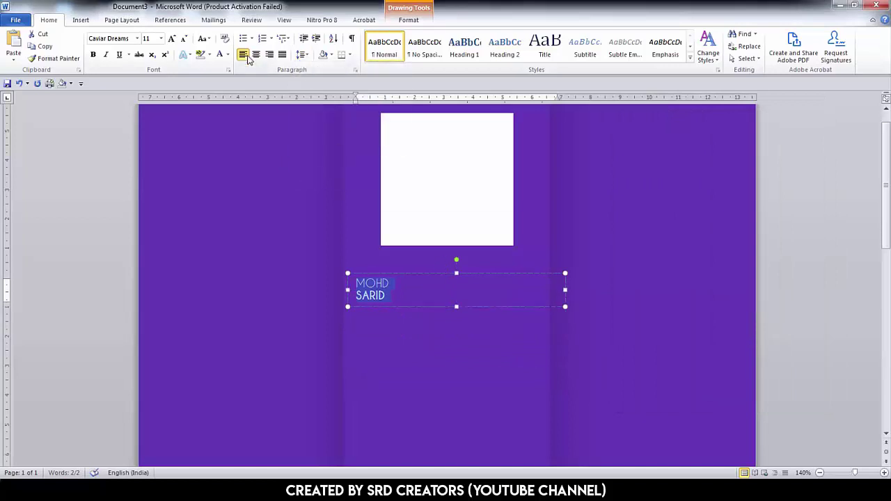
click(256, 55)
text(36)
key(Return)
double_click(487, 270)
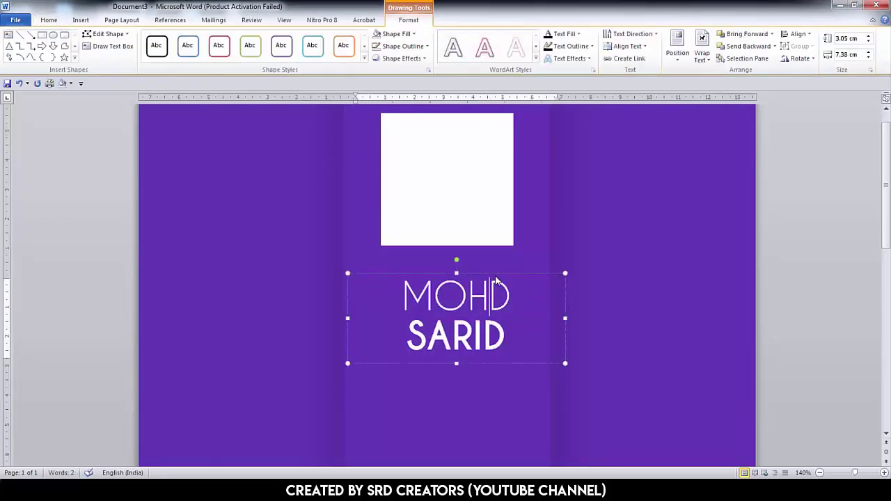
click(798, 33)
click(808, 59)
click(870, 69)
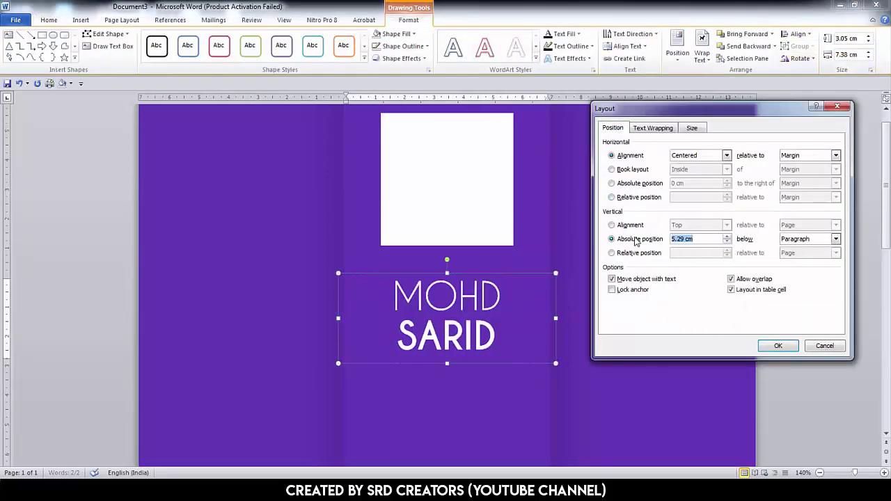
key(Return)
- Copy the box for a 14 pt GRAPHIC DESIGNER subtitle, position it, and copy it down for ABOUT
drag(464, 335, 477, 395)
text(GRAPHIC DESIGNER)
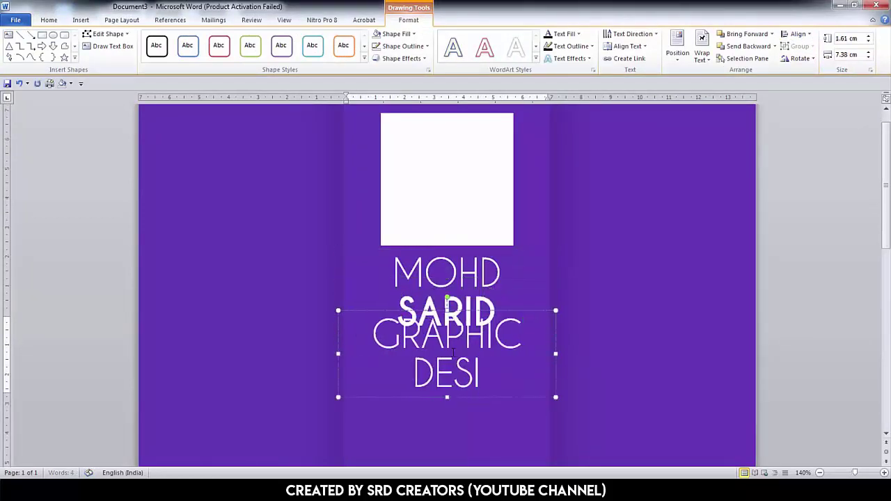
key(ctrl+a)
click(49, 19)
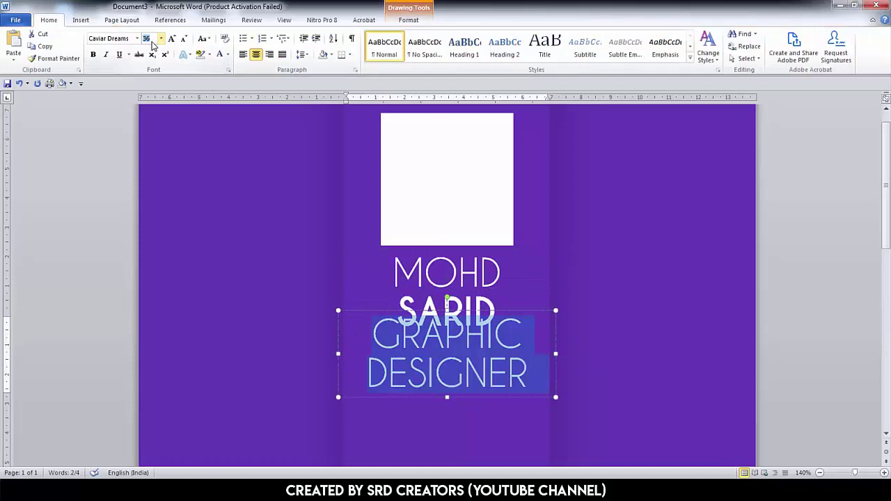
text(14)
key(Return)
click(408, 20)
click(799, 33)
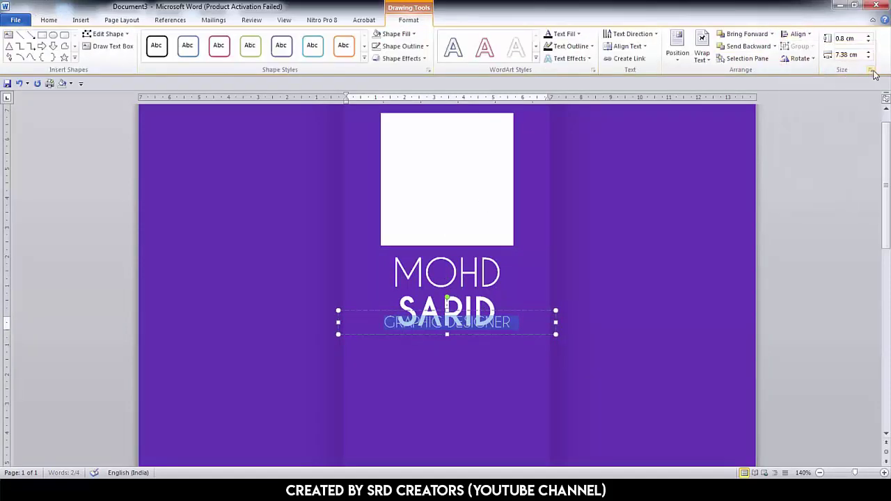
click(814, 202)
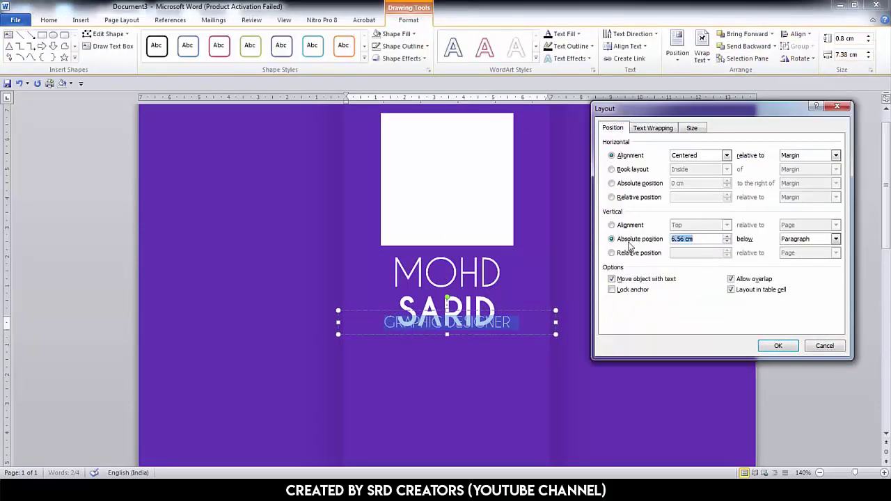
text(5)
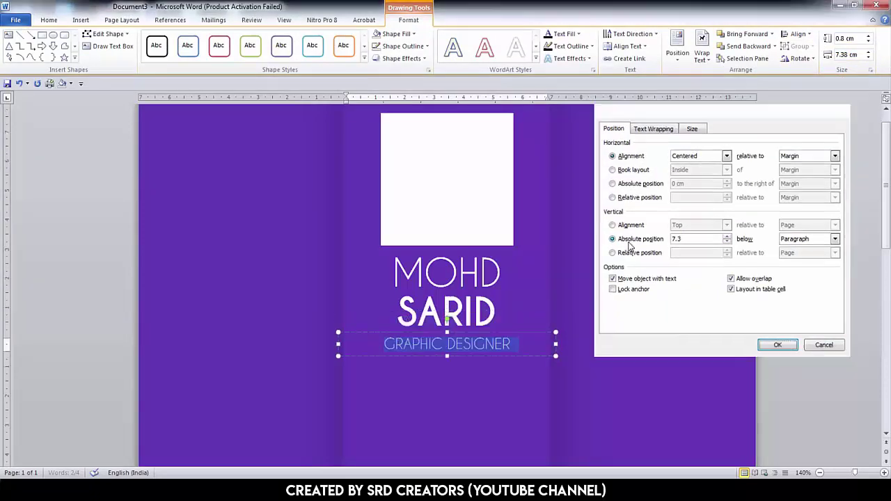
key(Return)
drag(479, 246, 480, 289)
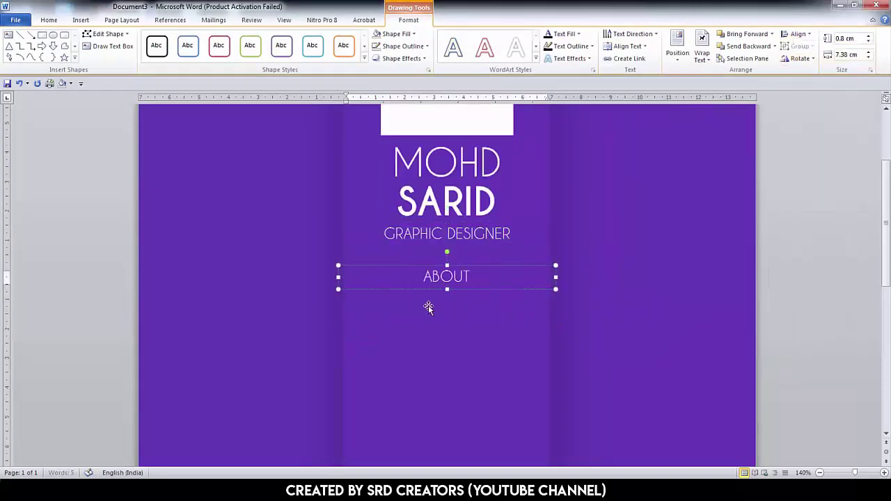
text(ME)
- Position the ABOUT ME heading box and duplicate it below with the Lorem Ipsum paragraph pasted in
click(870, 71)
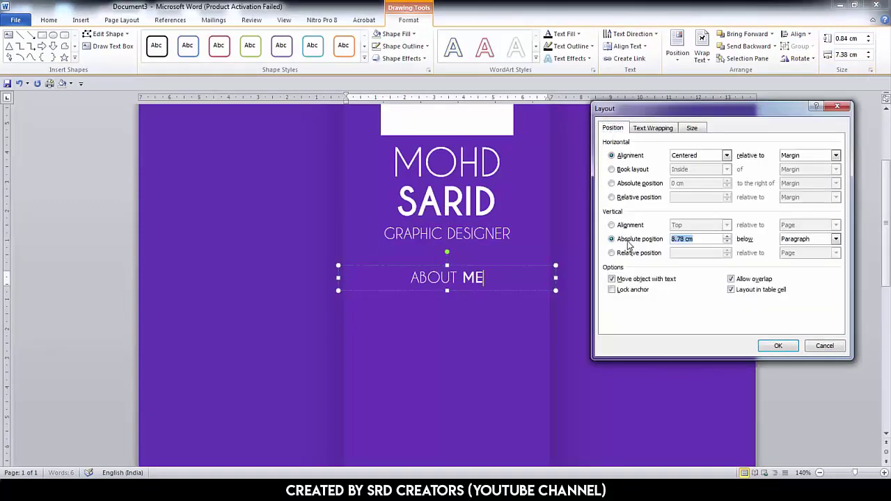
text(5)
key(Return)
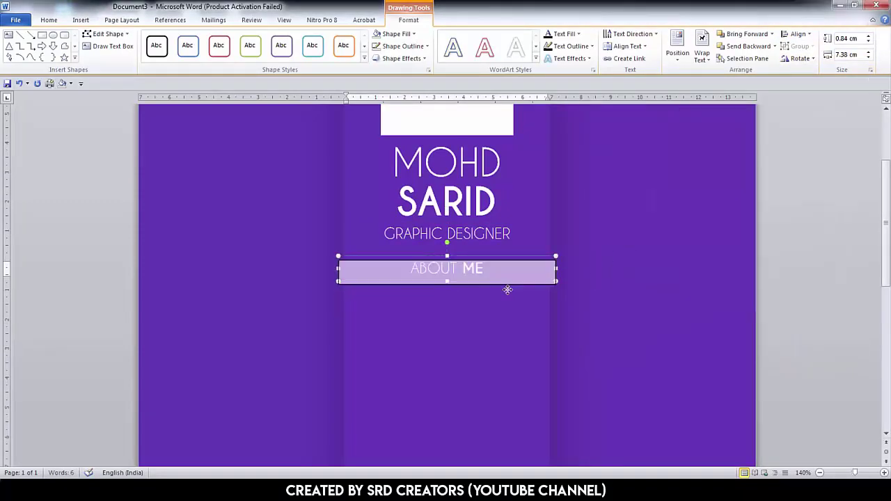
drag(480, 277, 480, 293)
click(49, 19)
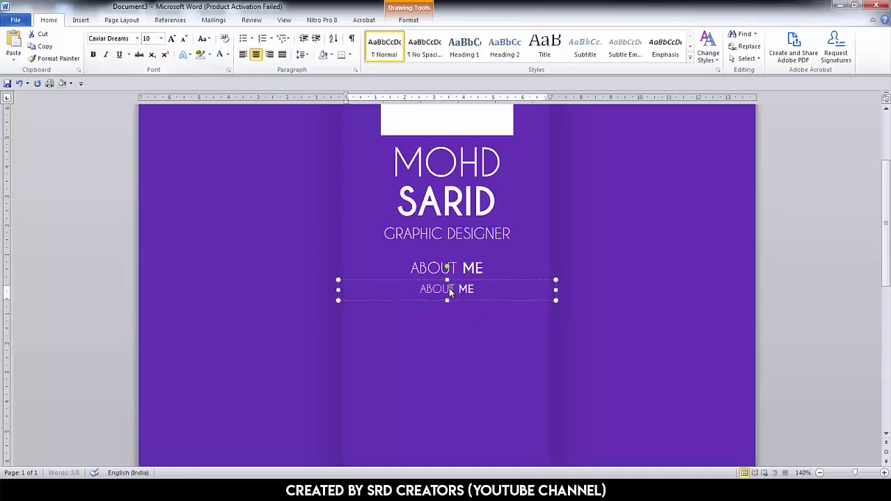
text(Lorem Ipsum is a pseudo-Latin text used in web design, typography, layout, and printing in place of English to emphasise design elements over content.)
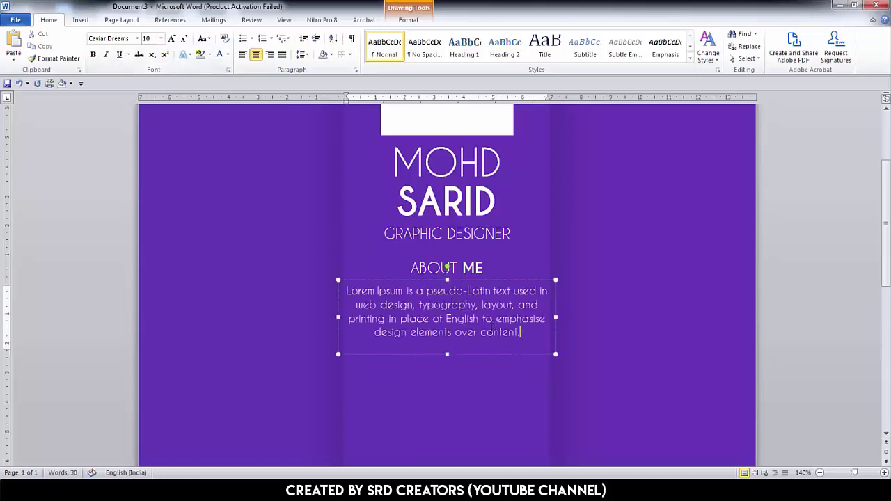
- Size the paragraph box to 2.76 × 6.53 cm and centre it horizontally
click(493, 281)
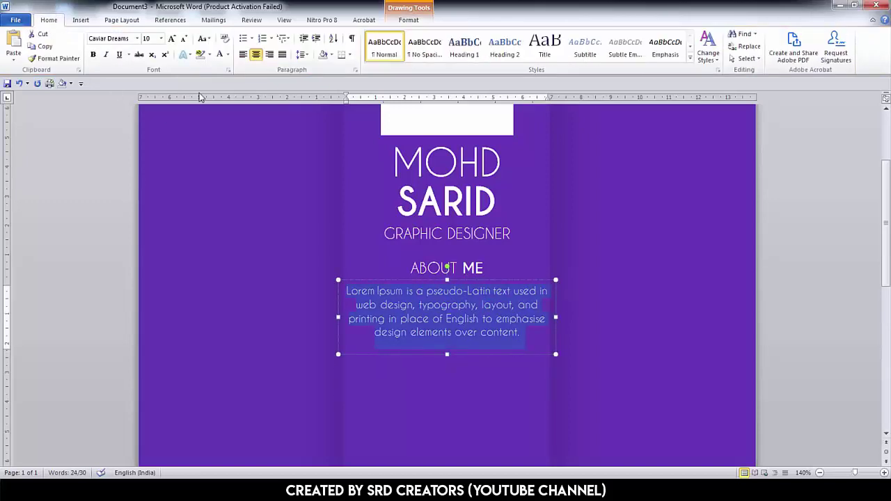
click(870, 70)
click(836, 109)
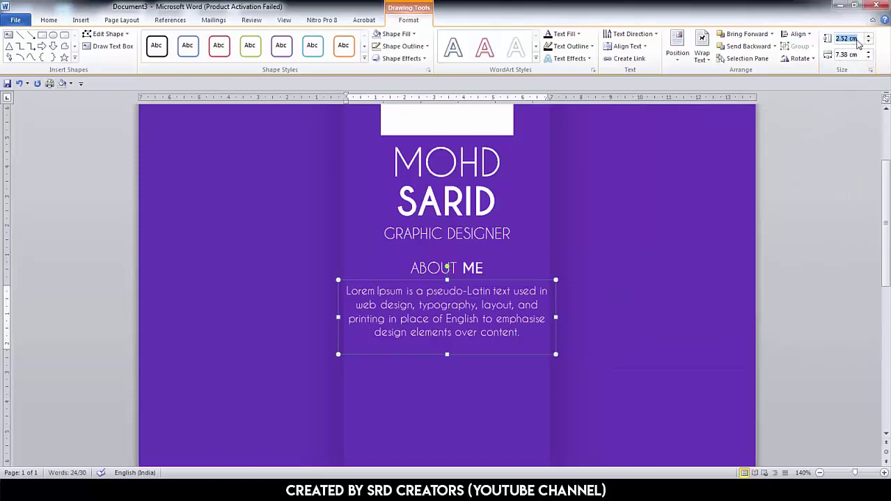
click(846, 55)
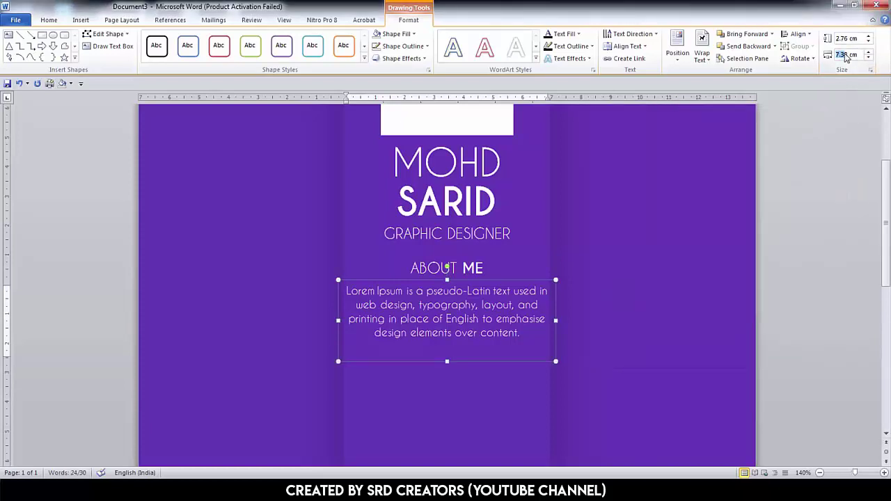
text(6.53)
key(Return)
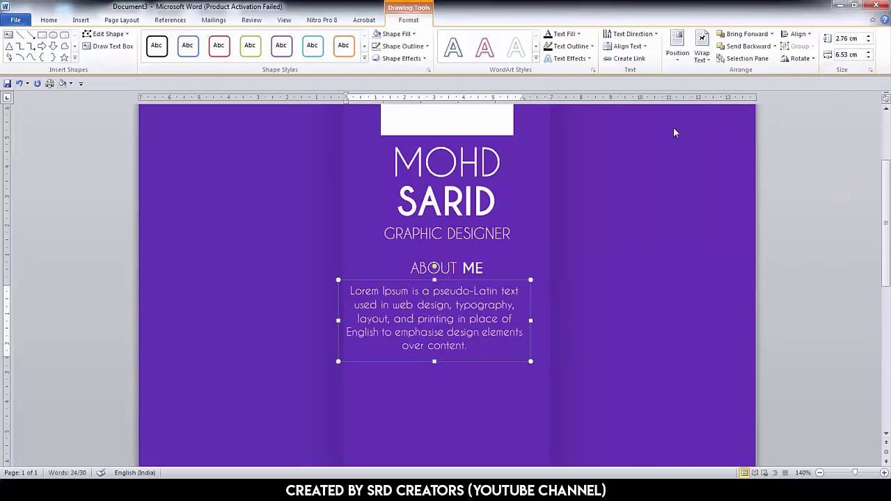
click(797, 33)
click(794, 50)
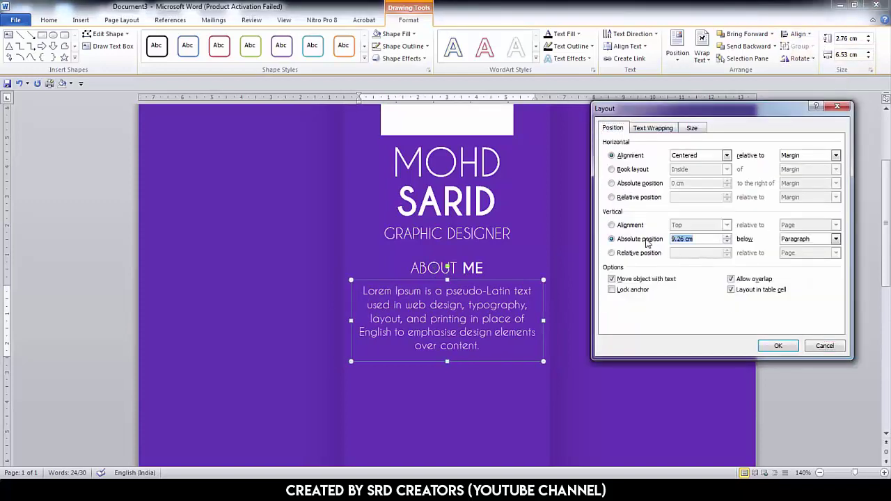
text(9)
key(Return)
- Review the paragraph line spacing and reselect the ABOUT ME heading box
click(49, 20)
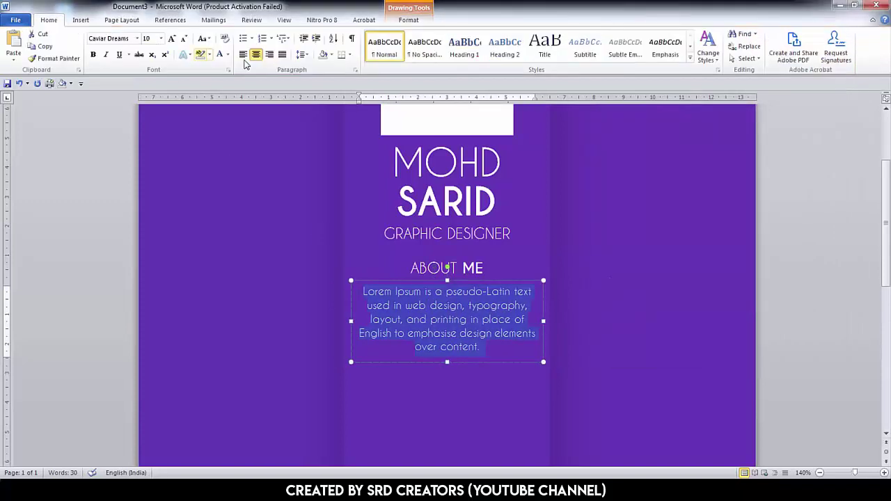
click(301, 54)
click(453, 268)
scroll(464, 266, down, 2)
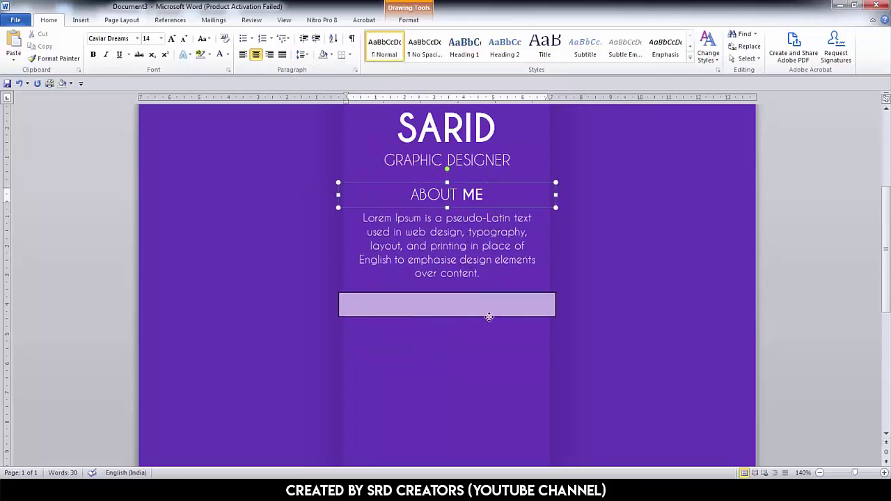
- Duplicate the heading below the paragraph as PERSONAL SKILLS with SKILLS bold, centred on the panel
drag(495, 206, 495, 318)
text(PERSONAL)
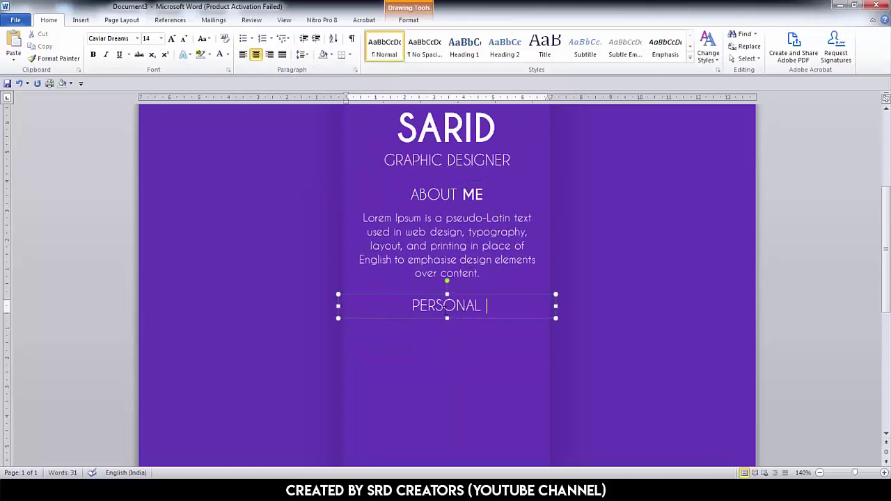
key(ctrl+b)
text(SKILLS)
click(409, 20)
click(797, 33)
click(807, 202)
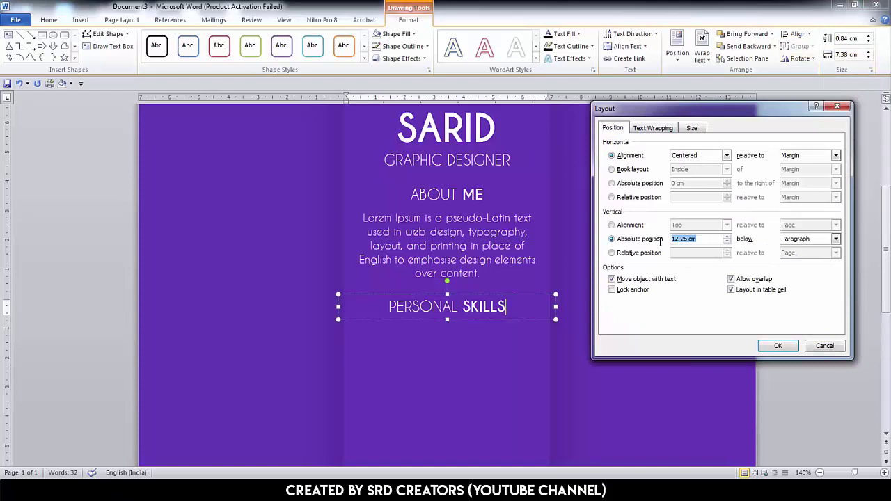
key(Return)
- Copy a box under the heading for the first skill, Team work
scroll(472, 244, down, 1)
mouse_move(471, 134)
mouse_down()
mouse_move(471, 327)
mouse_move(448, 296)
mouse_up()
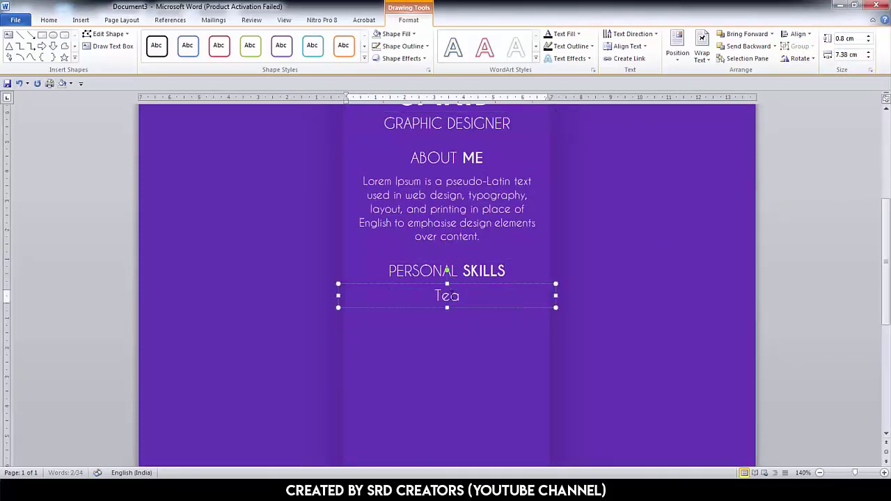
click(49, 19)
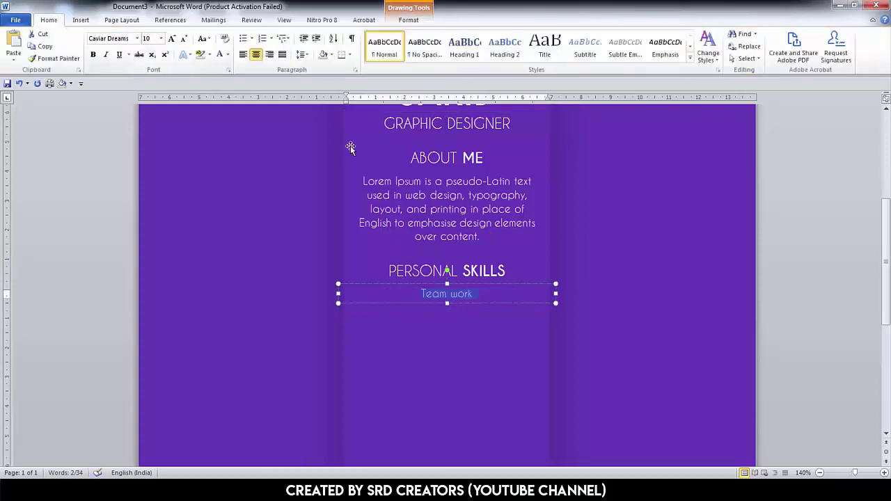
scroll(350, 146, down, 1)
ctrl+scroll(487, 278, up, 2)
ctrl+scroll(394, 264, down, 4)
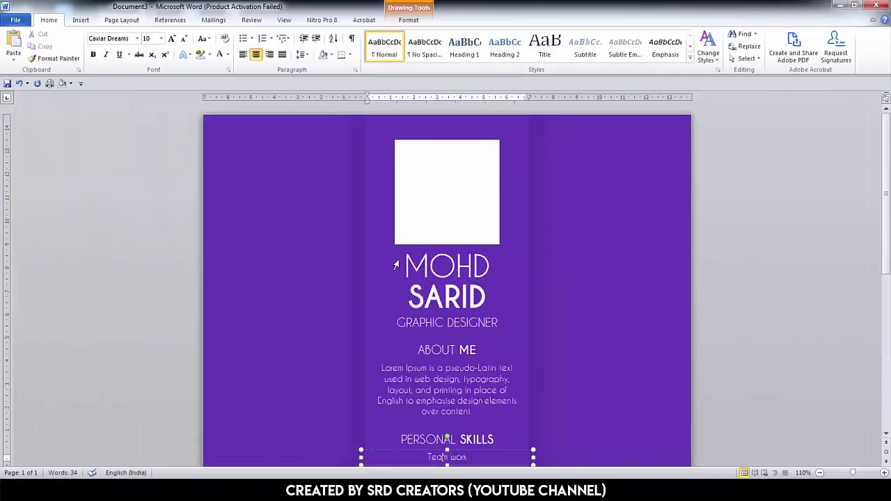
ctrl+scroll(394, 264, up, 1)
- Draw a rectangle in the upper-left panel, set its size and position, and remove its fill
click(121, 20)
click(81, 19)
click(164, 46)
click(162, 89)
drag(199, 188, 350, 213)
click(402, 46)
click(871, 70)
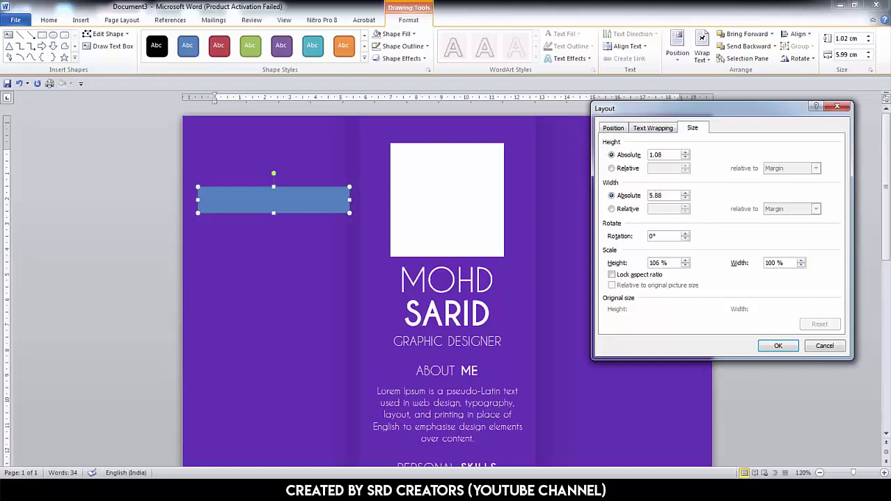
click(613, 128)
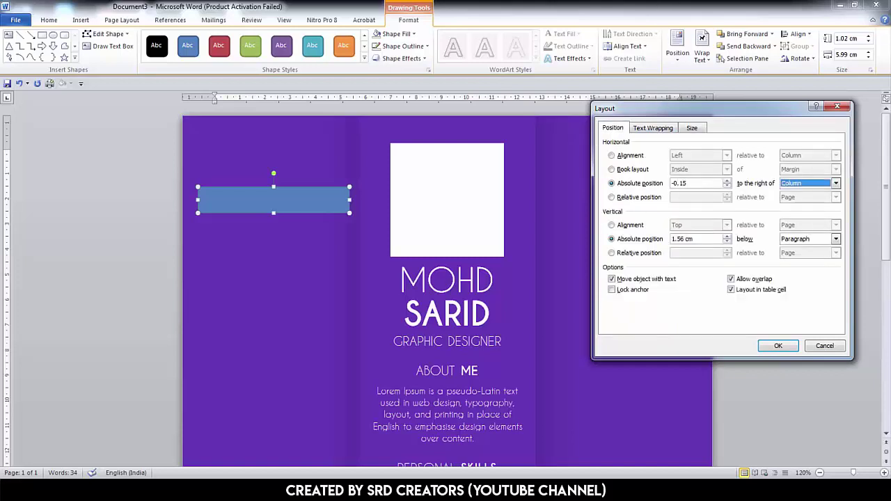
text(1)
key(Return)
click(406, 34)
click(376, 135)
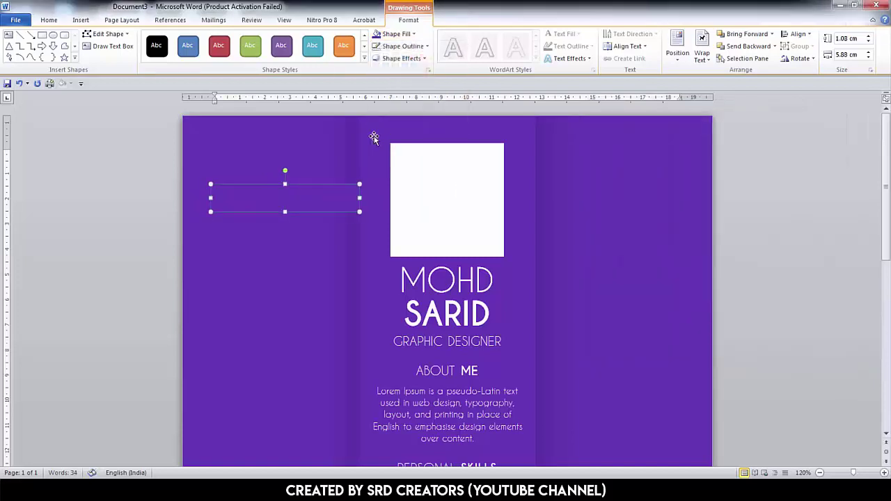
- Copy the ABOUT ME heading into the left panel and right-align it
scroll(383, 248, down, 1)
scroll(297, 248, up, 5)
scroll(296, 248, down, 2)
click(442, 304)
drag(428, 333, 209, 175)
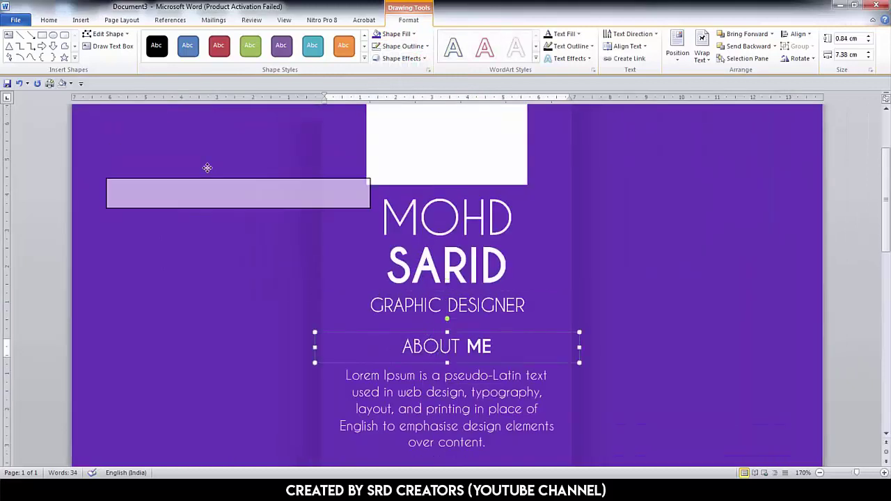
scroll(209, 174, up, 2)
drag(250, 303, 256, 238)
click(49, 20)
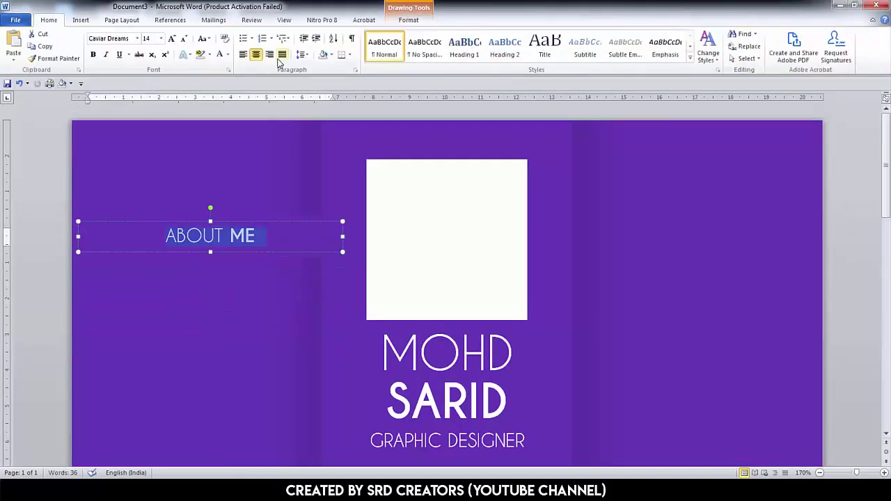
click(269, 54)
drag(325, 222, 298, 222)
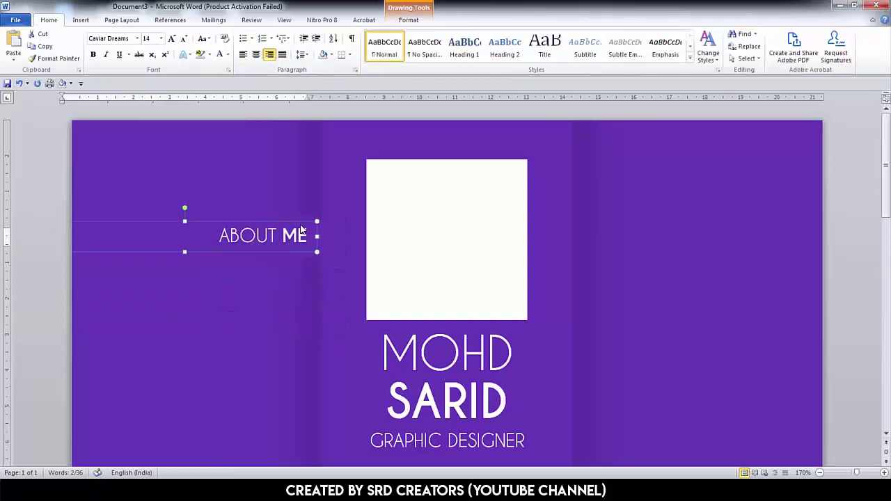
- Draw a thin 7.56 × 0.47 cm vertical bar beside the ABOUT ME heading
click(81, 20)
click(164, 45)
click(161, 91)
drag(311, 166, 322, 402)
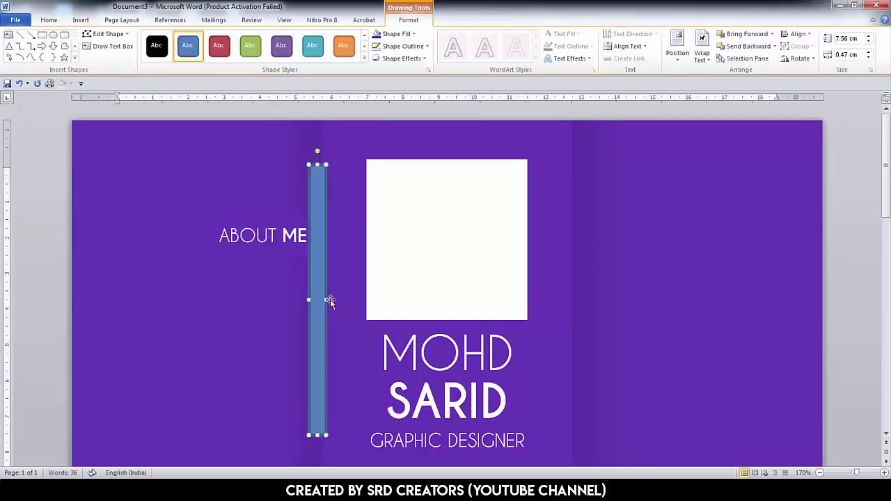
- Remove the vertical bar's blue fill and resize it to 0.4 cm wide by 14.82 cm tall
scroll(328, 300, up, 6)
click(403, 46)
click(405, 158)
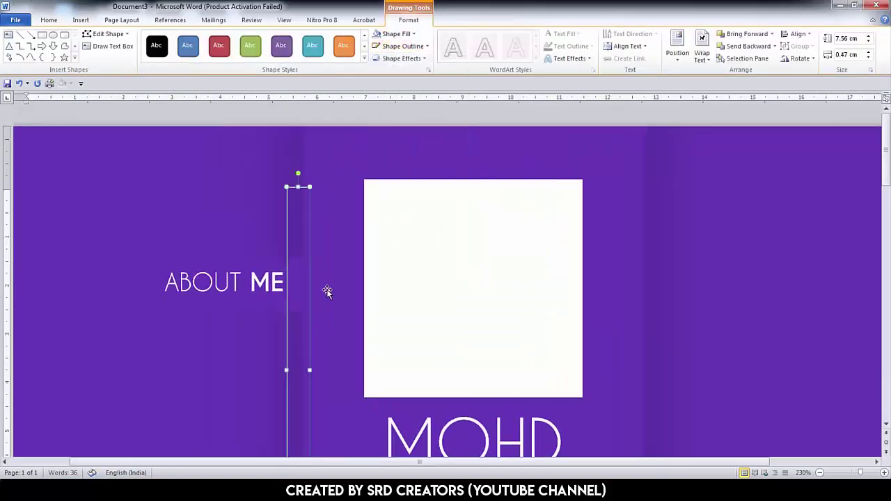
key(Left)
key(Left)
key(Left)
key(Left)
key(Left)
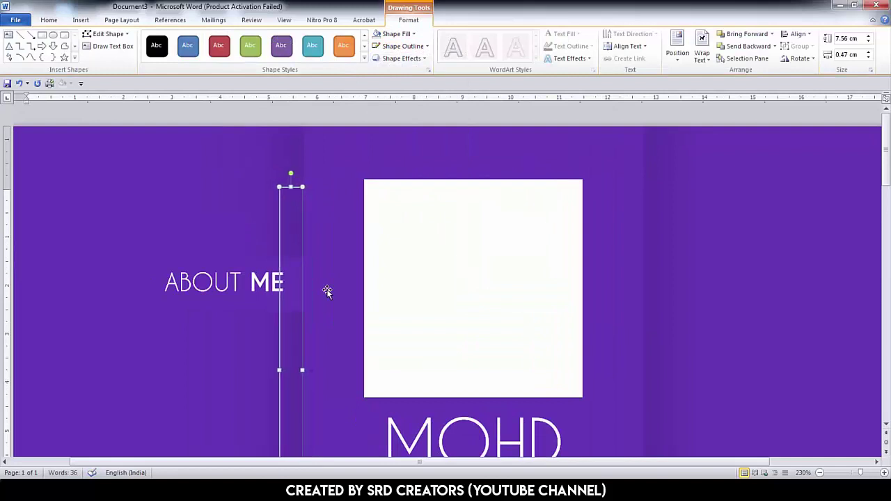
scroll(316, 318, up, 3)
drag(316, 314, 317, 314)
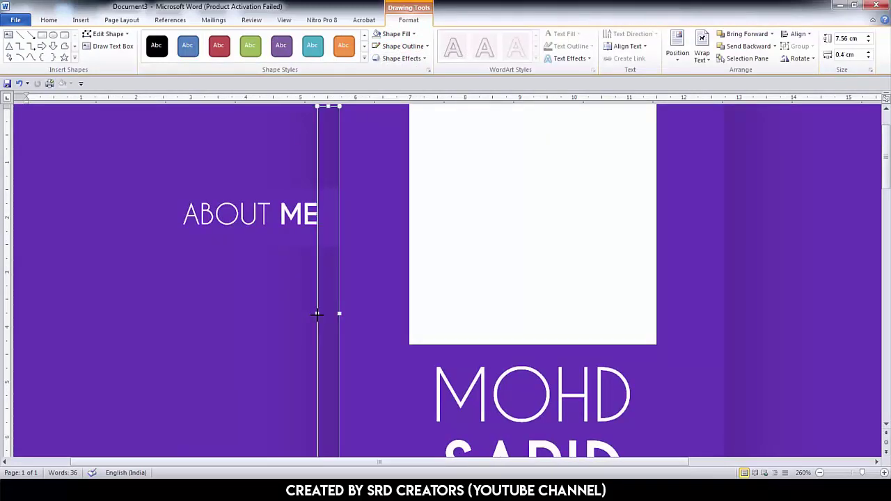
ctrl+scroll(318, 315, down, 2)
ctrl+scroll(317, 315, down, 4)
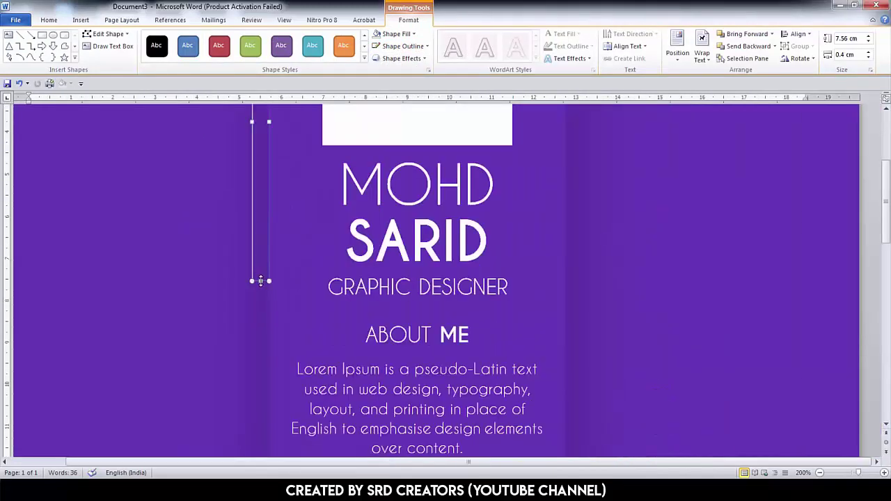
scroll(266, 452, down, 1)
scroll(265, 452, down, 2)
drag(265, 452, 276, 410)
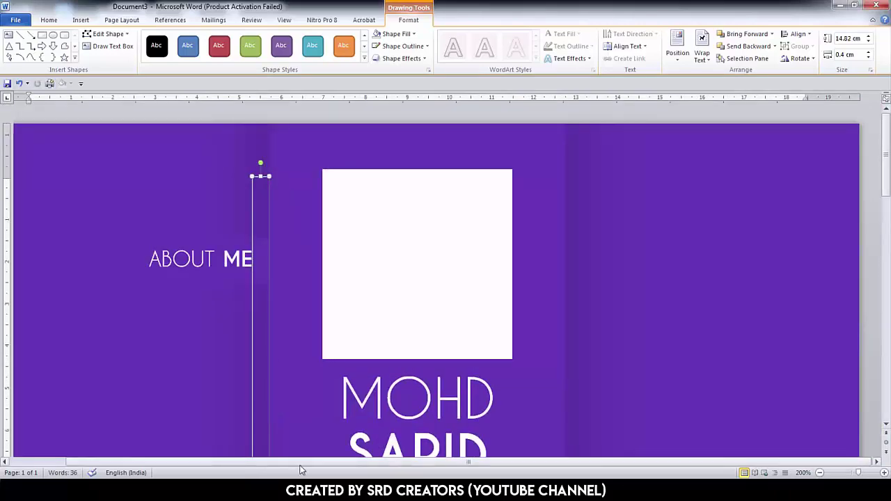
- Draw a rectangle bar near the page top with a thin white outline spanning the page width
click(80, 19)
click(163, 49)
click(161, 76)
drag(119, 157, 363, 176)
click(402, 46)
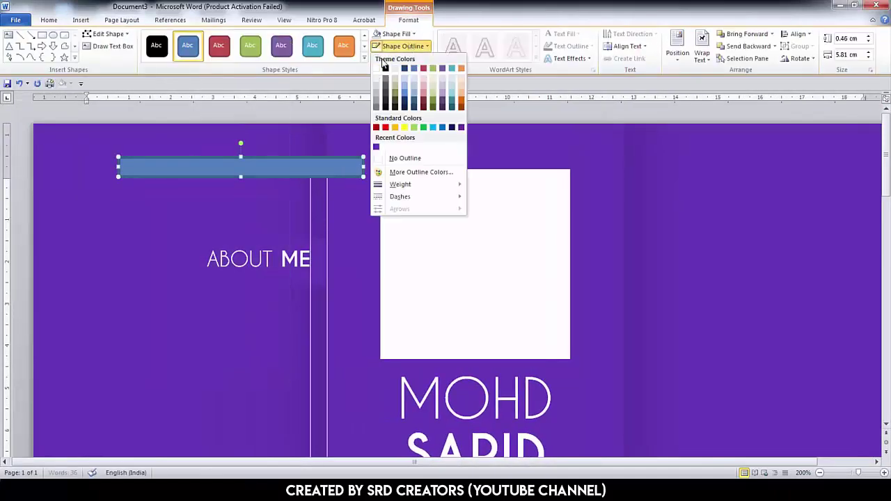
click(516, 189)
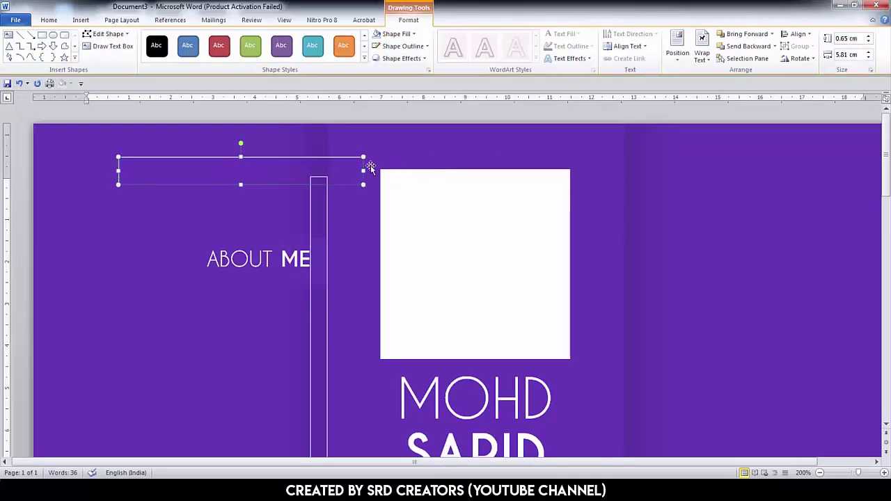
drag(808, 163, 811, 170)
drag(118, 170, 33, 170)
- Move the horizontal divider band down to mid-page
click(326, 205)
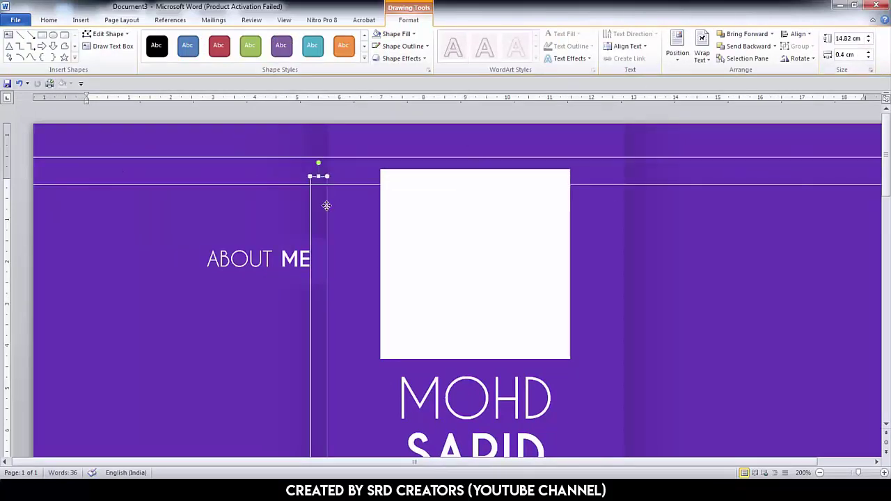
scroll(295, 240, down, 6)
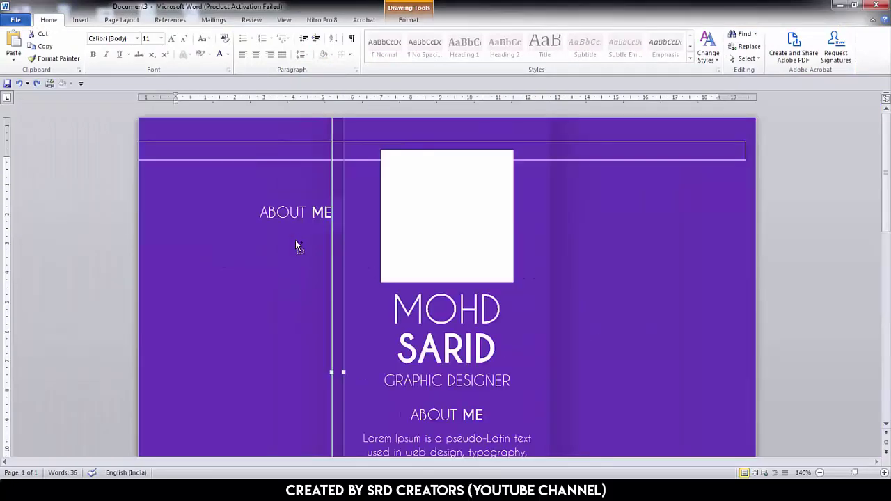
scroll(184, 392, down, 5)
scroll(184, 392, up, 8)
scroll(273, 390, up, 7)
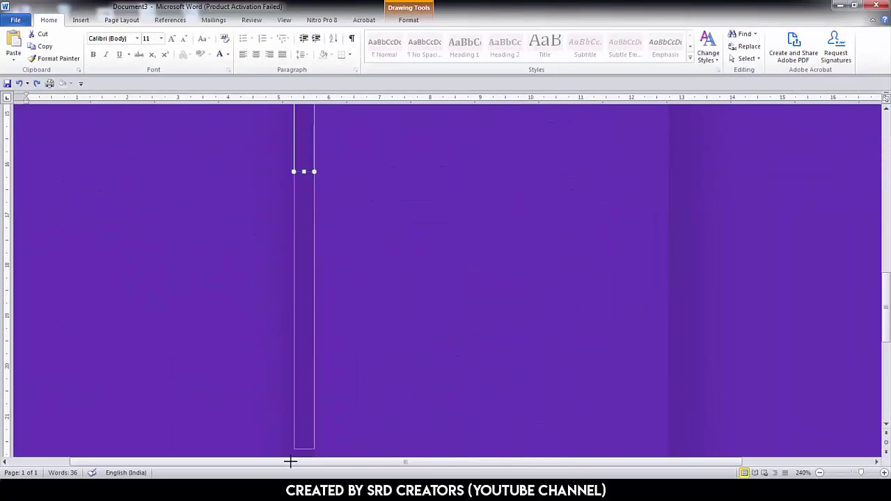
scroll(297, 230, down, 5)
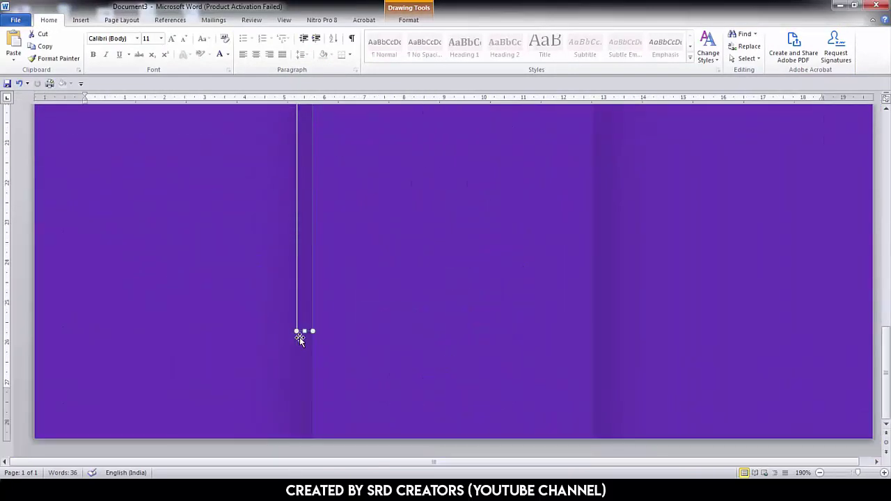
drag(250, 181, 253, 300)
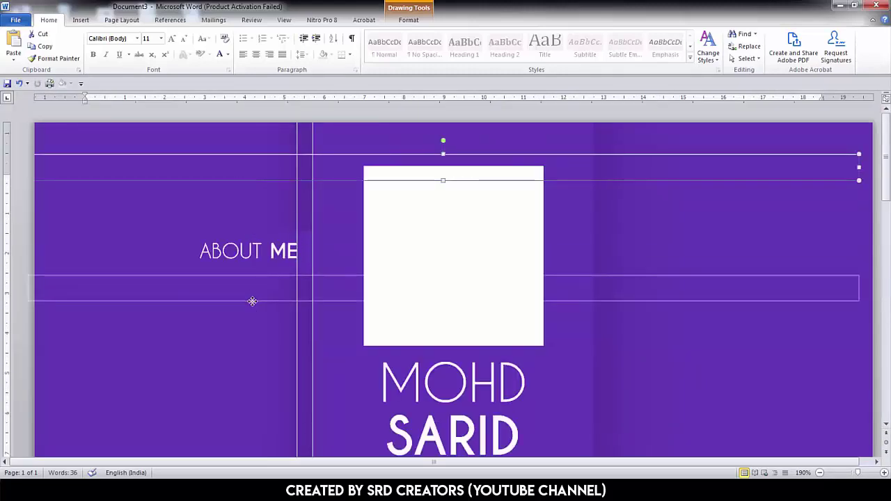
- Rename the left ABOUT ME heading to ACADEMIC EDUCATION, with EDUCATION in bold
scroll(253, 300, up, 3)
click(262, 277)
key(ctrl+a)
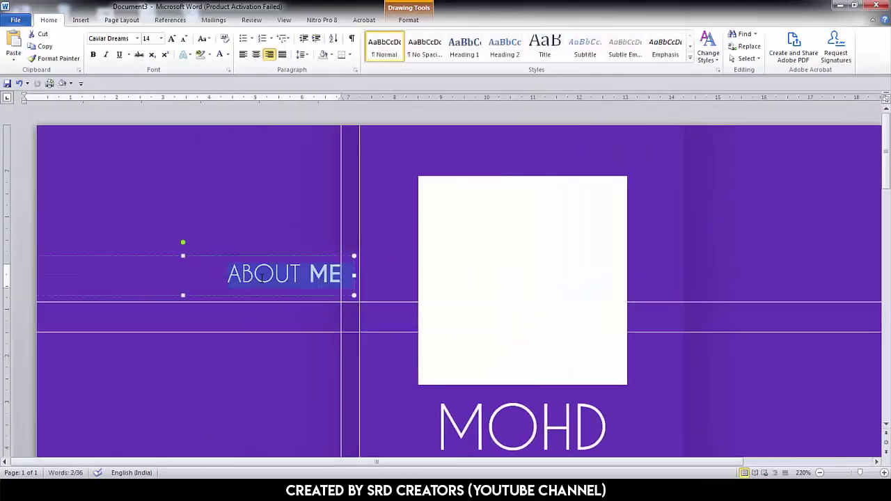
text(ACADEMIC)
key(ctrl+b)
text(EDUCA)
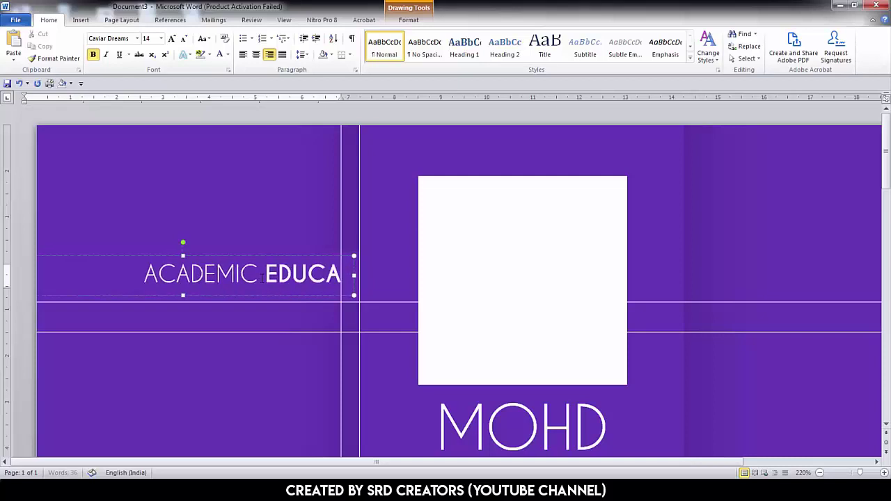
text(TION)
click(454, 293)
- Copy the Lorem Ipsum paragraph into the left column, trim its last lines and right-align it
scroll(453, 293, down, 5)
drag(522, 390, 218, 190)
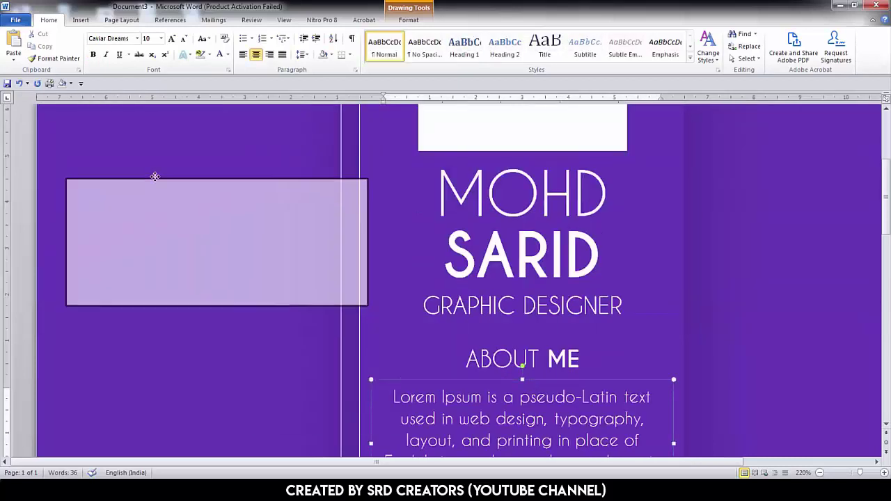
scroll(223, 354, up, 3)
click(223, 354)
drag(93, 353, 259, 399)
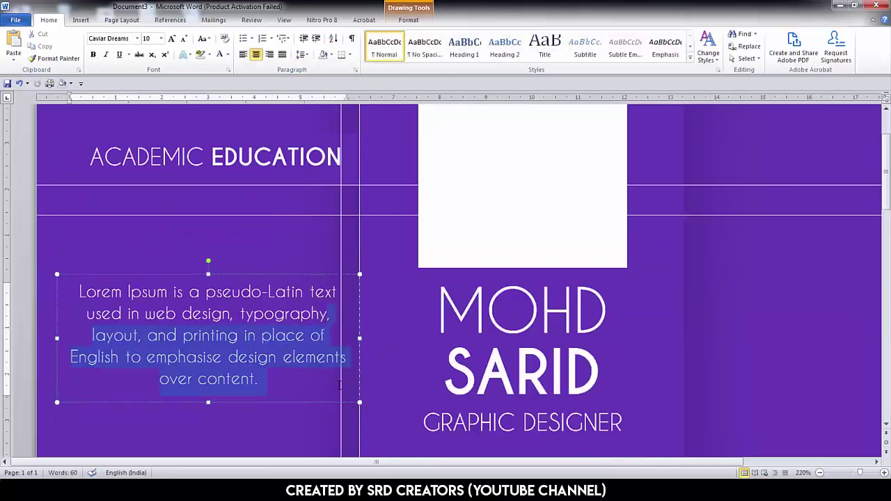
key(Delete)
drag(351, 394, 99, 296)
key(ctrl+r)
- Add a bold COLLEGE NAME line and a plain Degree line above the paragraph
click(91, 294)
key(Return)
key(Return)
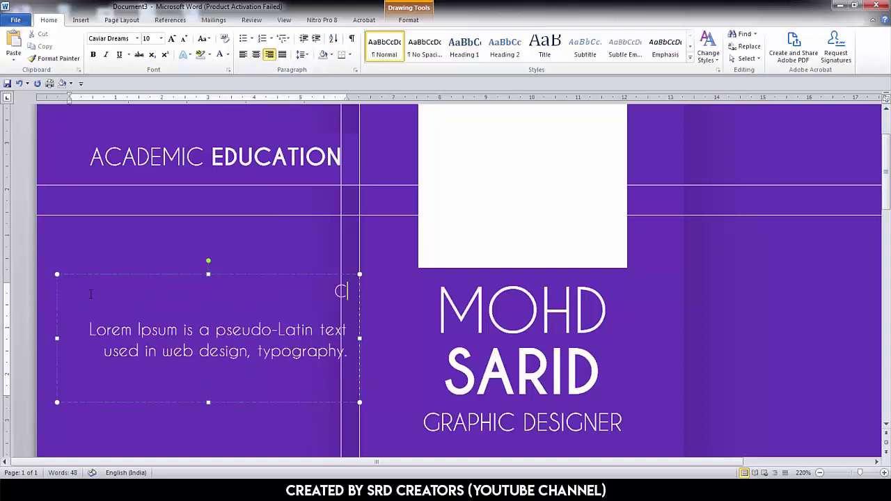
key(ctrl+b)
text(OLLEGE NAME)
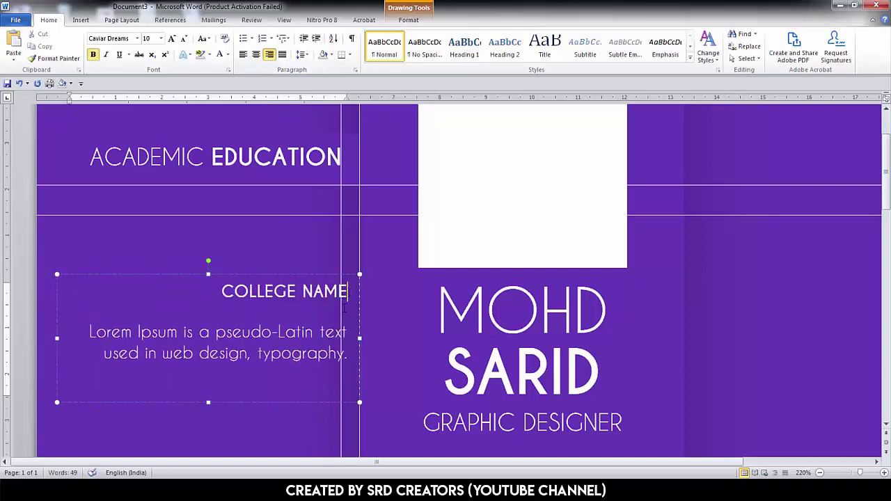
key(Return)
key(Return)
key(ctrl+b)
key(shift+F3)
key(shift+F3)
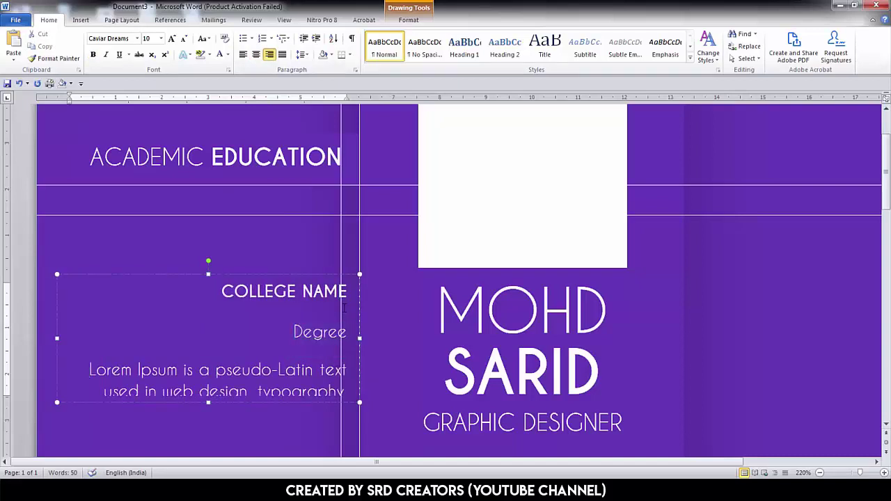
key(Return)
key(Return)
- Remove the space after paragraphs in the entry and add 2020 under Degree
key(ctrl+a)
click(303, 55)
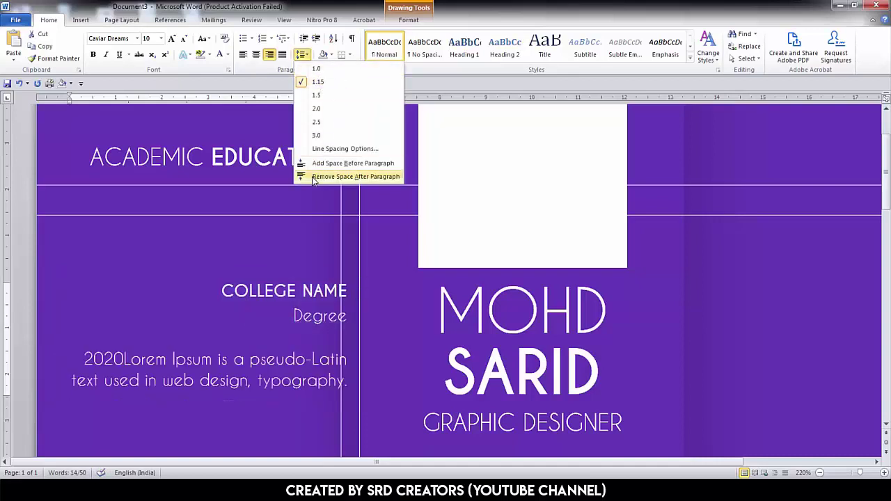
click(319, 68)
click(338, 343)
text(2020)
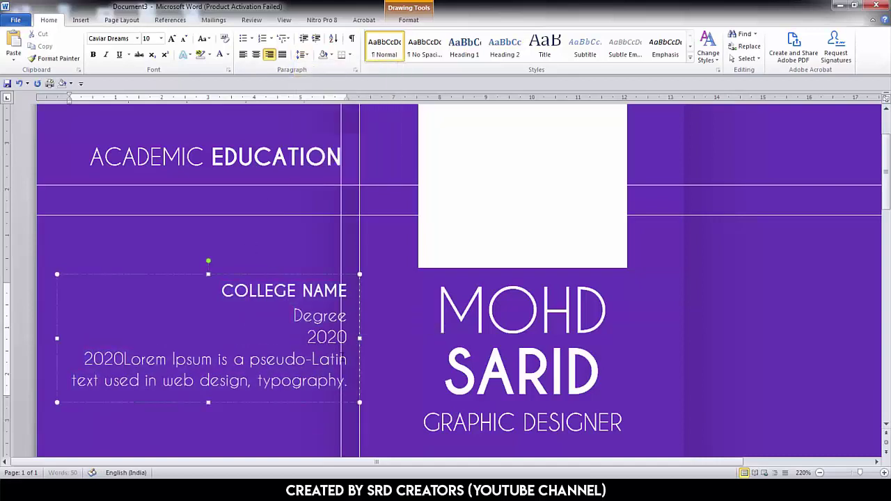
- Move the education entry up beneath the ACADEMIC EDUCATION heading and nudge it into place
drag(313, 273, 294, 211)
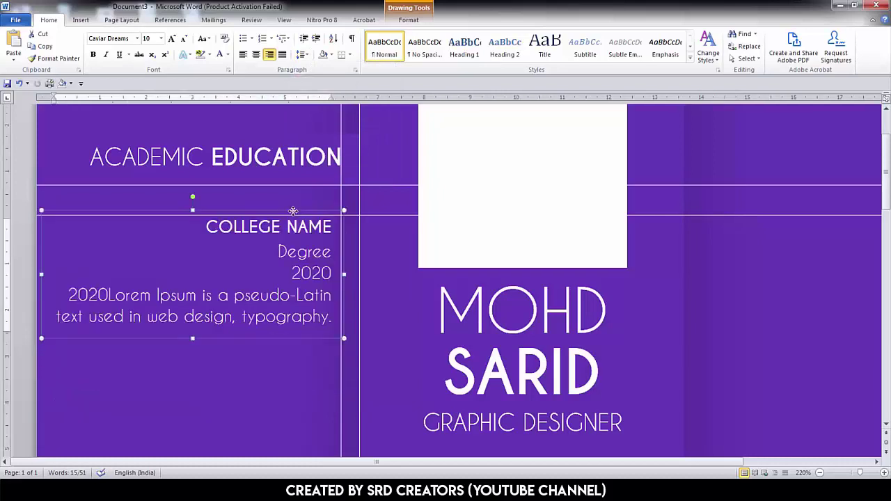
key(ctrl+Right)
key(ctrl+Right)
key(ctrl+Right)
key(ctrl+Up)
key(ctrl+Up)
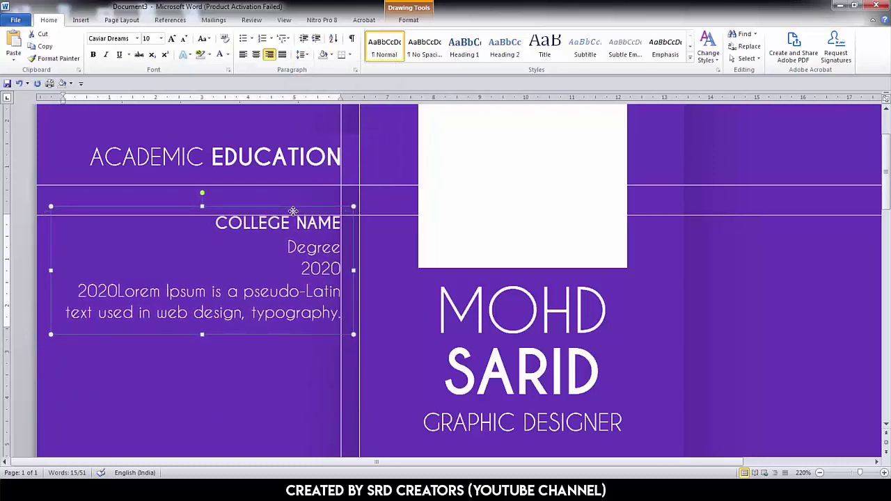
scroll(293, 211, down, 2)
click(250, 126)
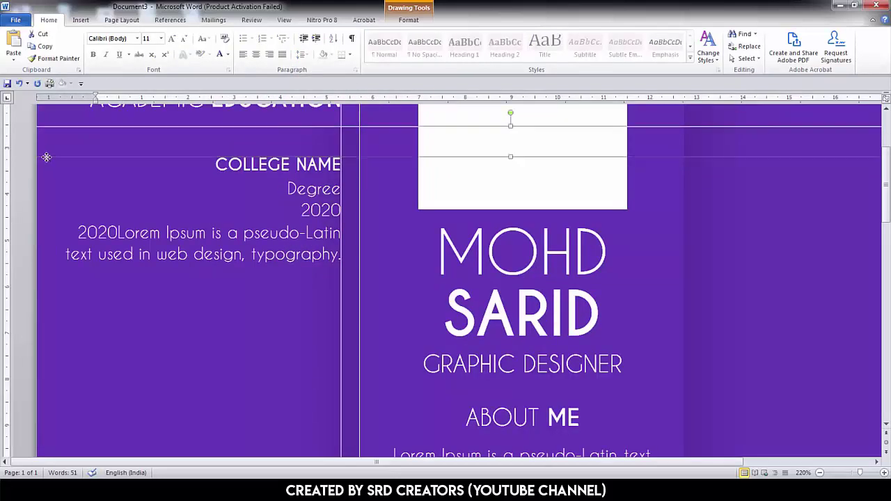
- Lower the divider line and place a copy of the COLLEGE NAME entry below the original
drag(55, 148, 38, 296)
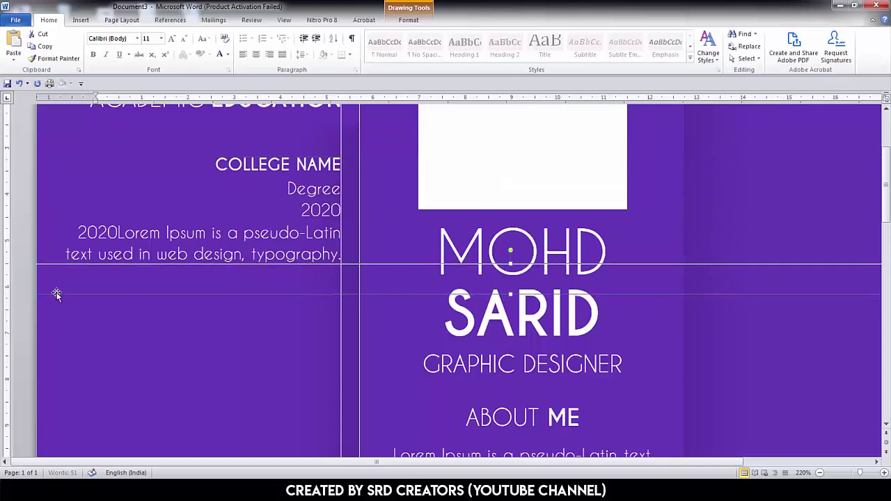
click(298, 279)
drag(297, 288, 297, 398)
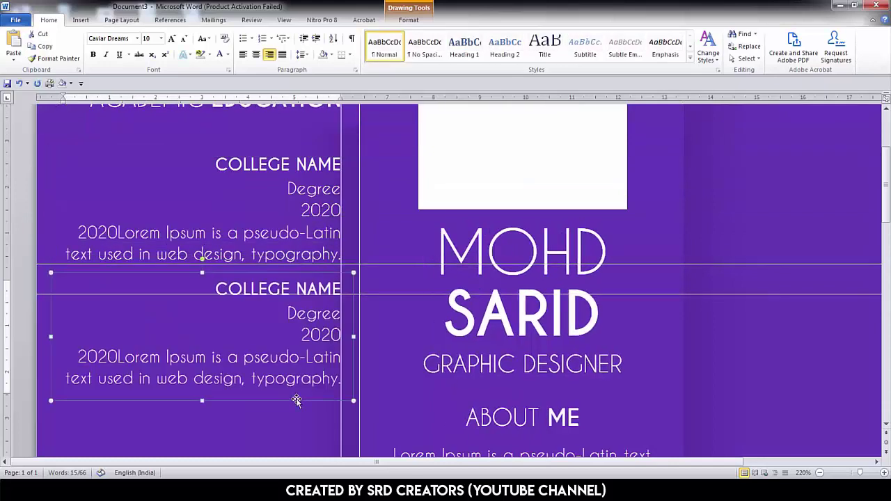
key(Down)
key(Down)
key(Down)
click(39, 294)
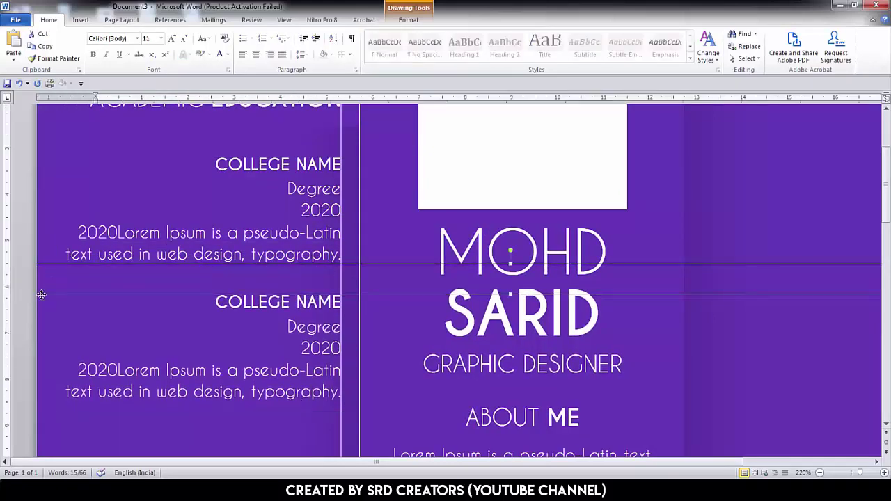
scroll(42, 292, down, 3)
drag(41, 179, 49, 314)
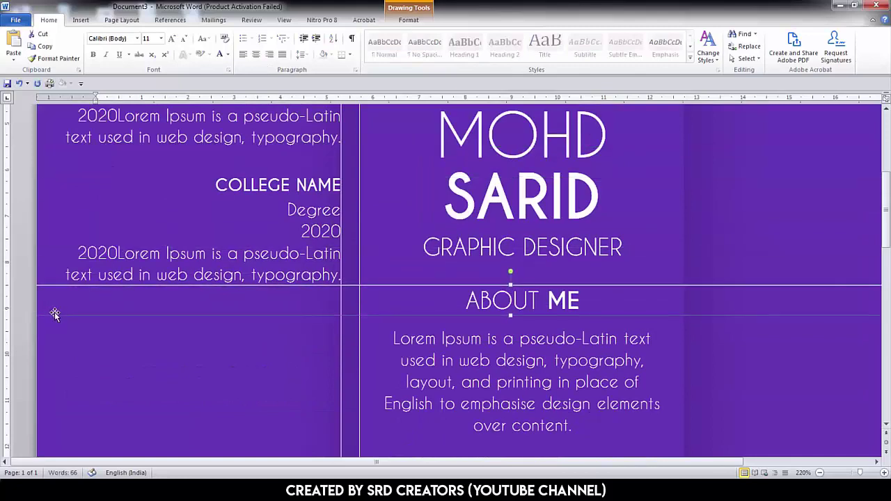
- Add a third COLLEGE NAME entry further down and lower the divider lines toward PERSONAL SKILLS
drag(298, 293, 298, 419)
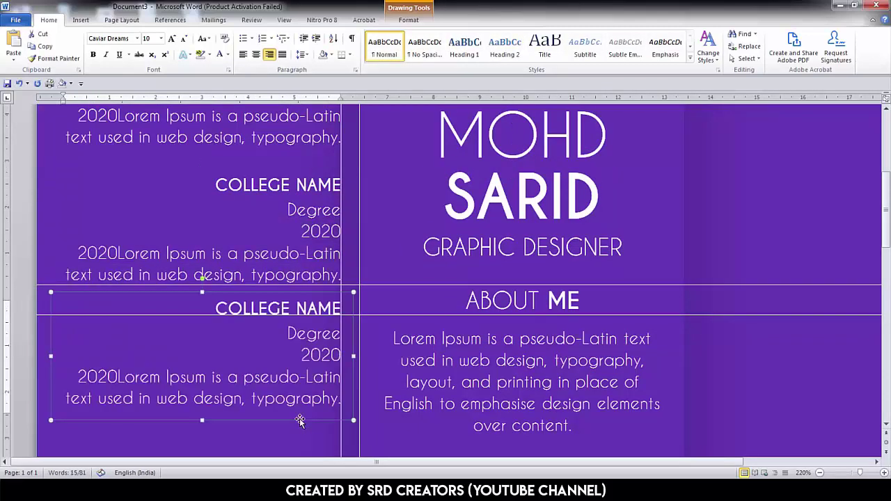
key(Down)
key(Down)
key(Down)
key(Down)
key(Down)
key(Down)
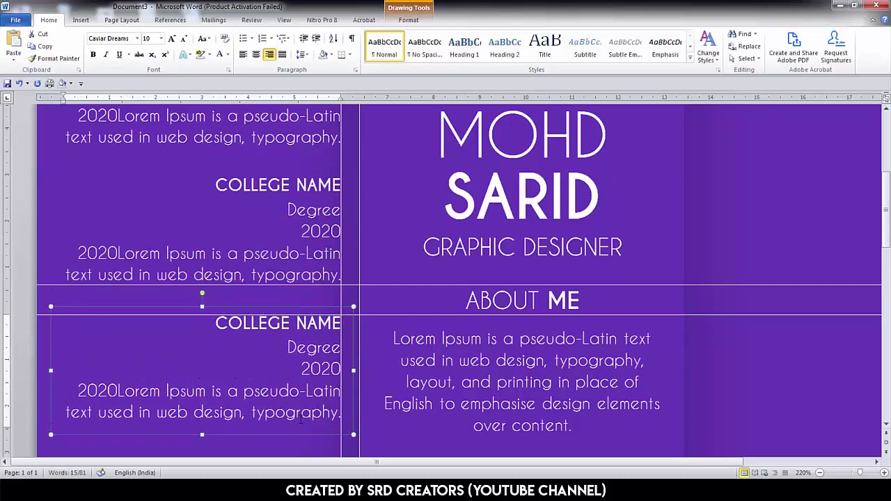
key(Down)
scroll(291, 165, down, 3)
drag(41, 170, 37, 305)
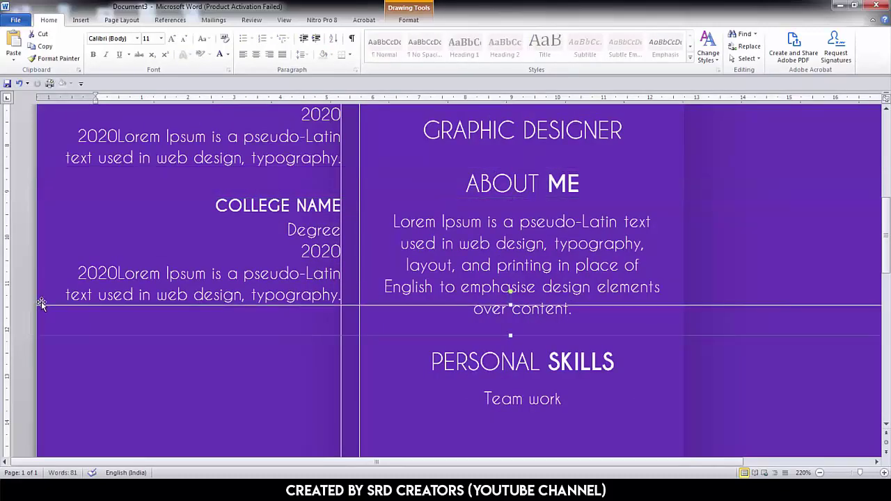
- Copy the ACADEMIC EDUCATION heading down below the entries, beside PERSONAL SKILLS
scroll(298, 337, down, 3)
scroll(299, 334, up, 3)
scroll(270, 331, up, 5)
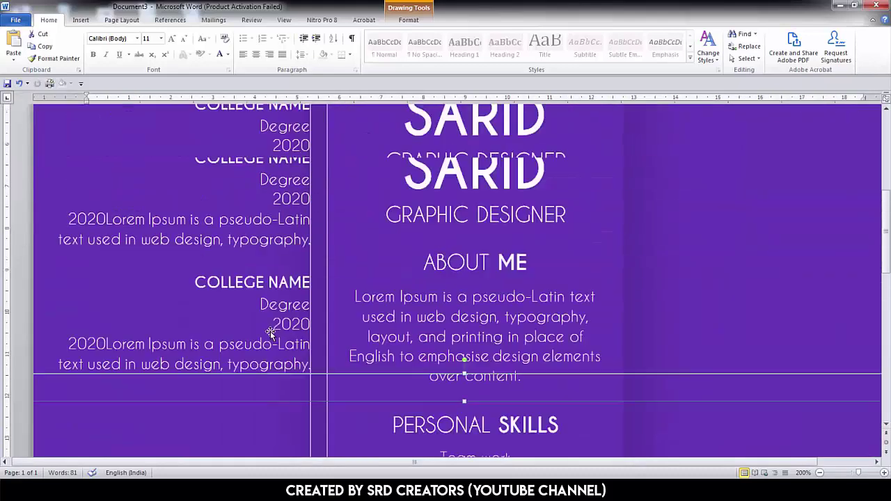
drag(355, 296, 522, 377)
click(301, 54)
click(325, 331)
scroll(261, 417, up, 5)
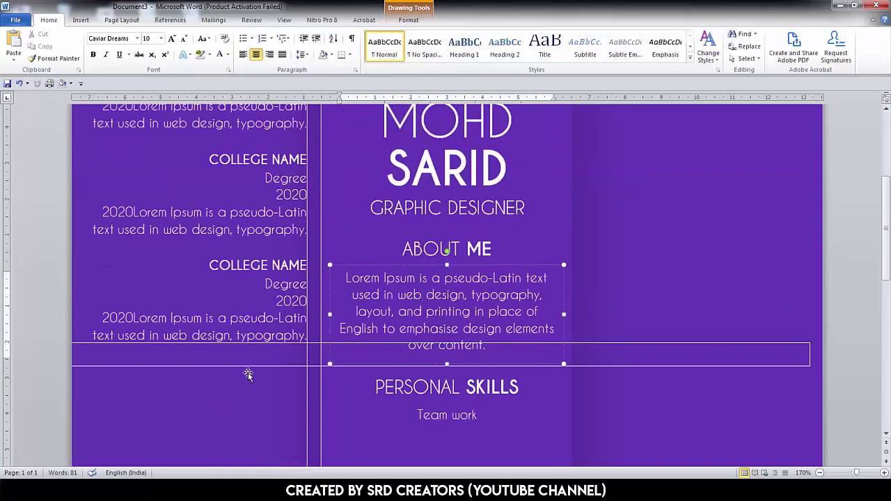
click(256, 365)
scroll(259, 364, up, 4)
click(306, 122)
drag(306, 122, 293, 334)
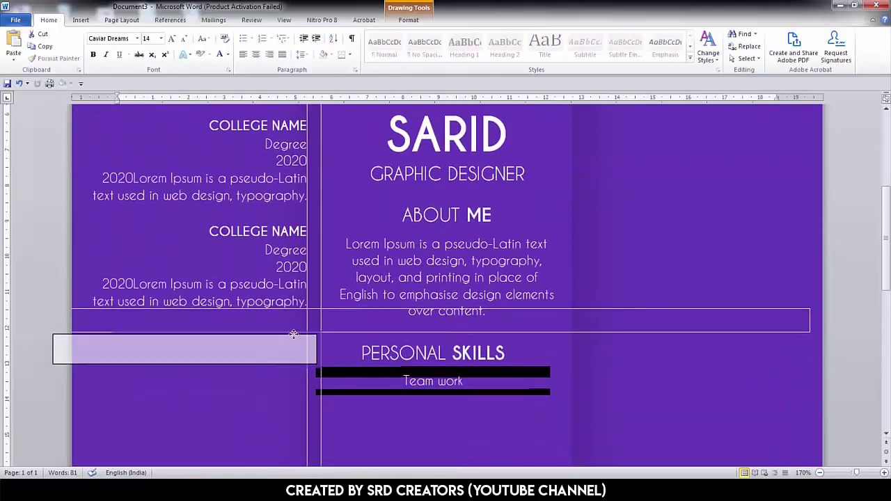
ctrl+scroll(293, 335, up, 6)
- Align the divider band with the headings row and shift the PERSONAL SKILLS heading slightly right
scroll(133, 370, up, 3)
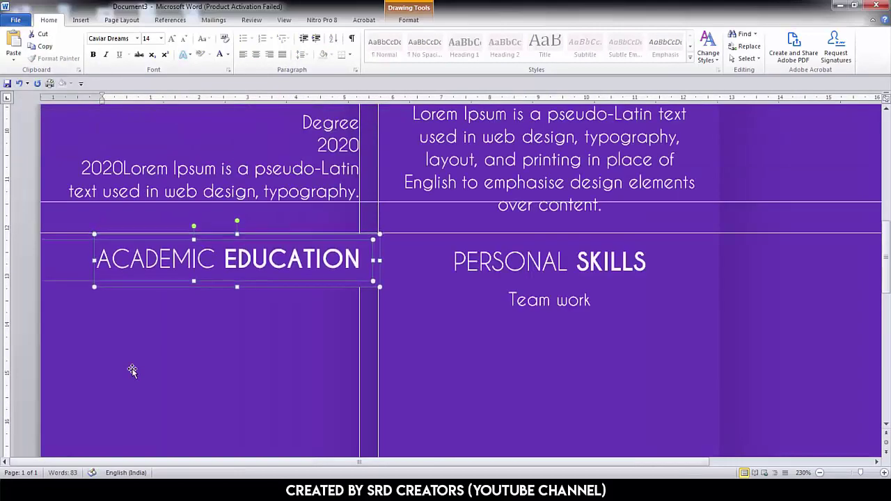
drag(423, 234, 426, 281)
click(408, 19)
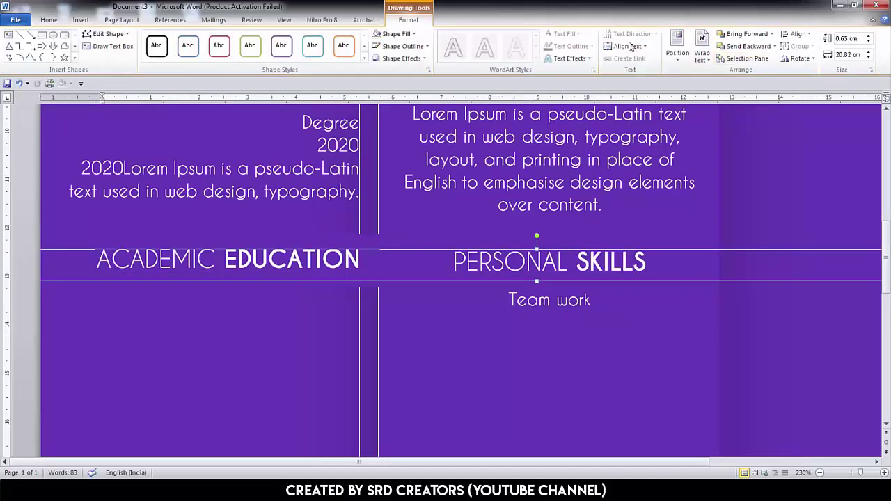
click(533, 253)
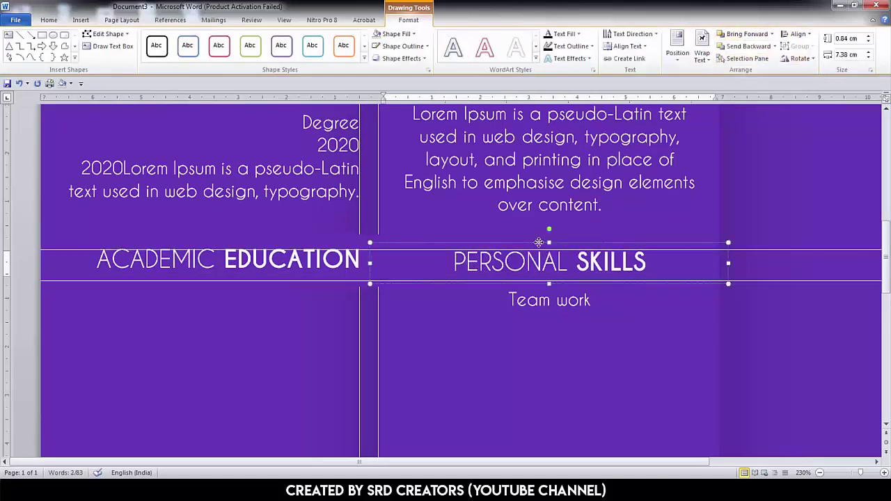
drag(556, 249, 565, 248)
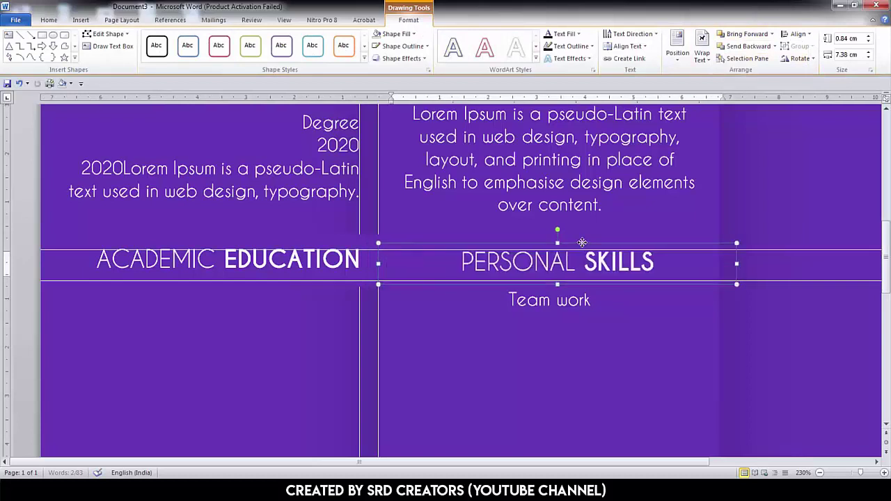
click(366, 250)
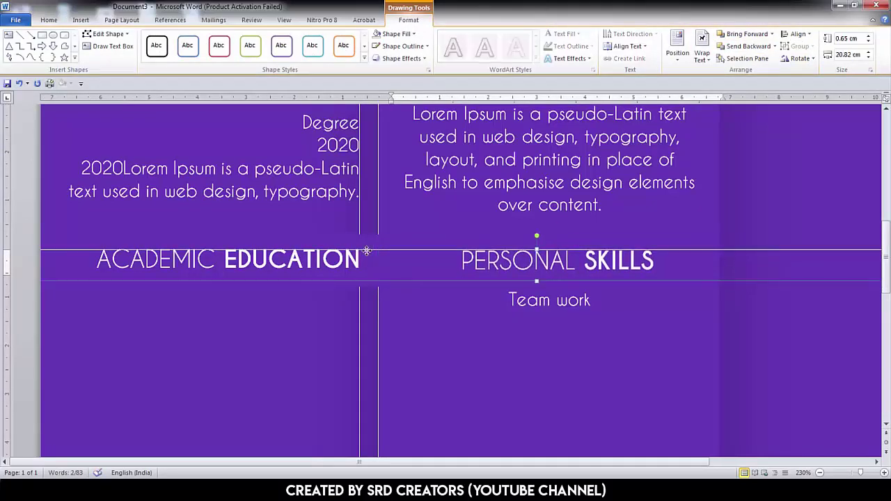
click(386, 252)
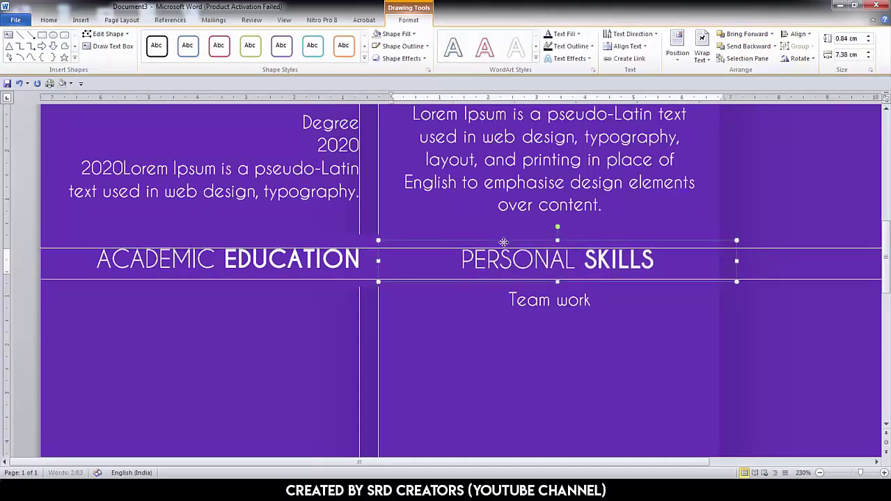
drag(370, 248, 369, 217)
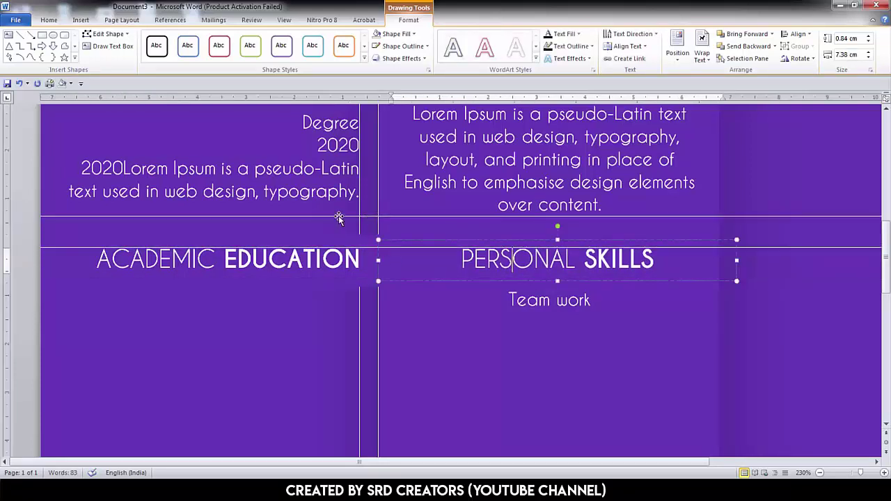
click(360, 215)
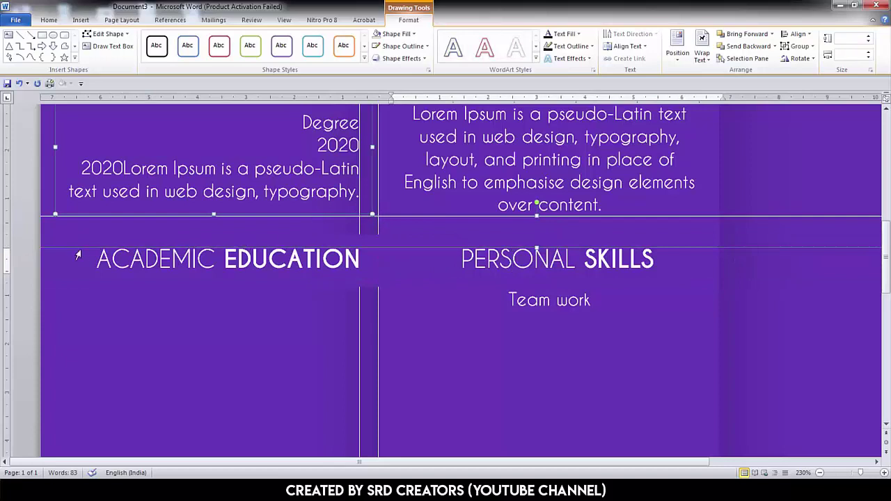
- Retitle the copied heading SOFTWARE SKILLS with SKILLS in bold
click(107, 258)
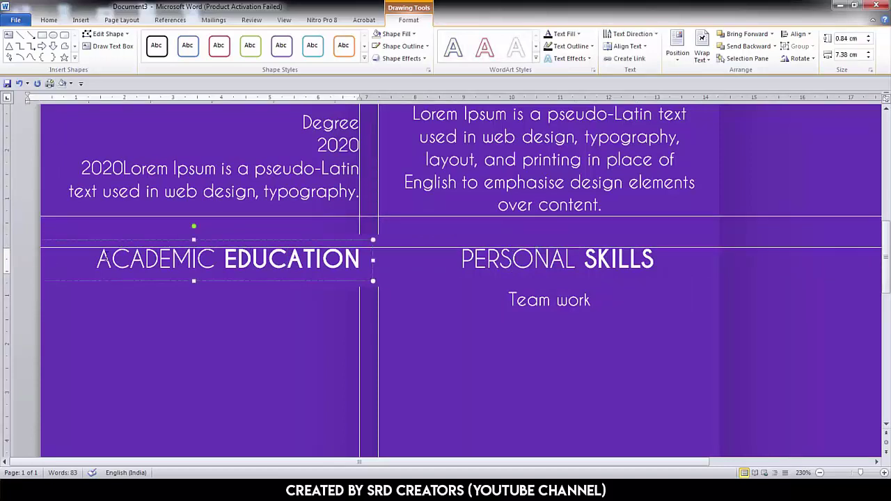
key(ctrl+a)
text(S)
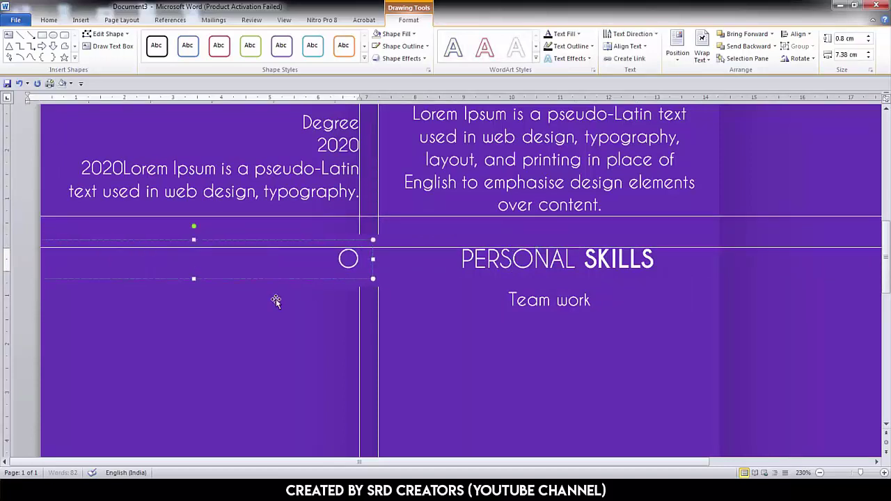
text(OFTWARE SKILLS)
key(ctrl+shift+Left)
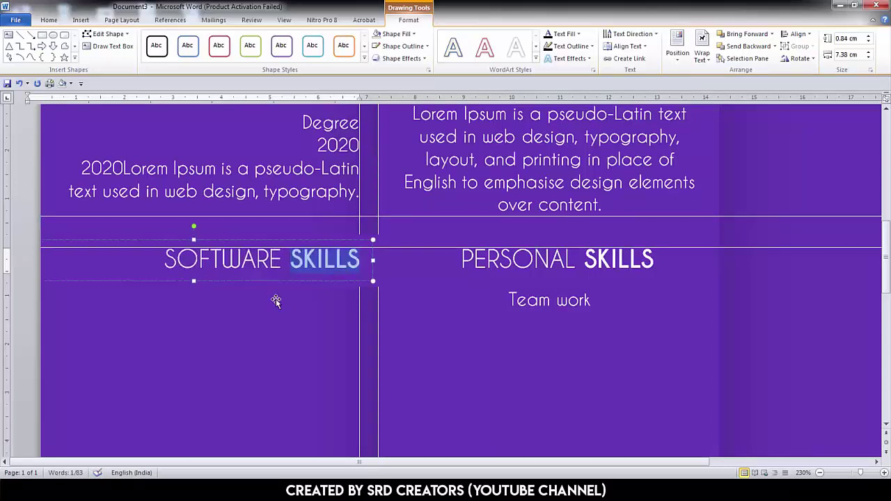
key(ctrl+b)
- Bring the vertical divider line to the front of the horizontal band
click(360, 220)
click(772, 34)
click(752, 59)
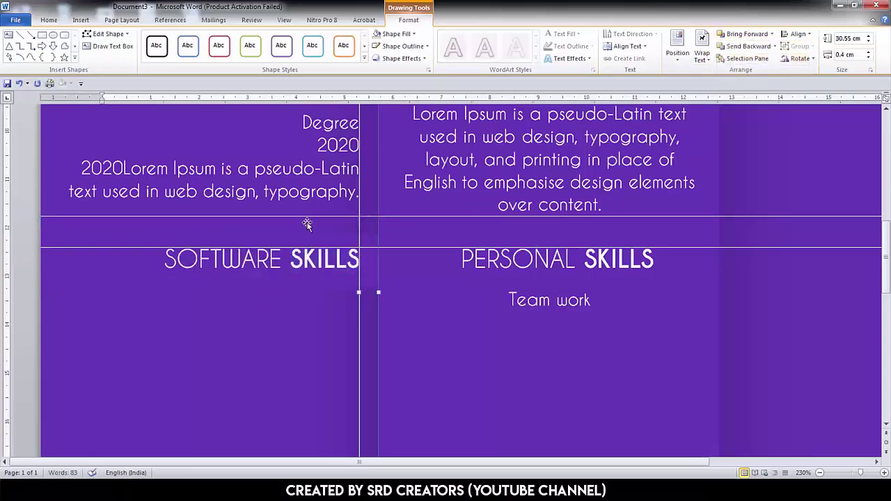
click(306, 217)
click(772, 34)
click(753, 59)
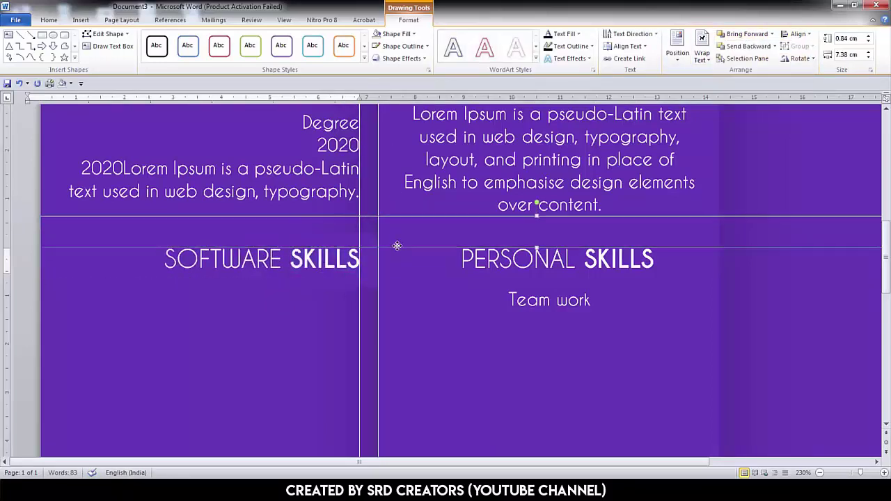
- Move the horizontal band down to the Team work line
click(53, 279)
scroll(396, 342, down, 1)
scroll(397, 341, up, 2)
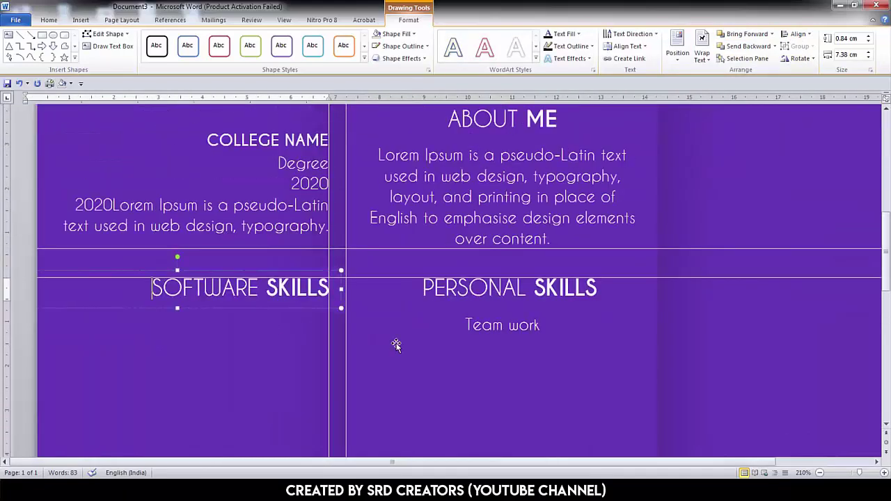
click(418, 282)
drag(416, 290, 408, 344)
- Draw a 0.28 cm square below Team work with white fill and no outline
scroll(408, 344, up, 1)
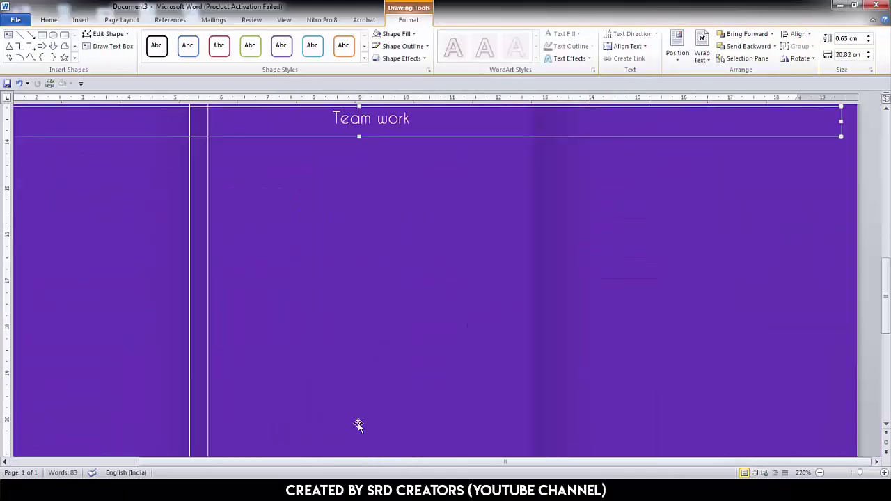
click(80, 21)
click(164, 48)
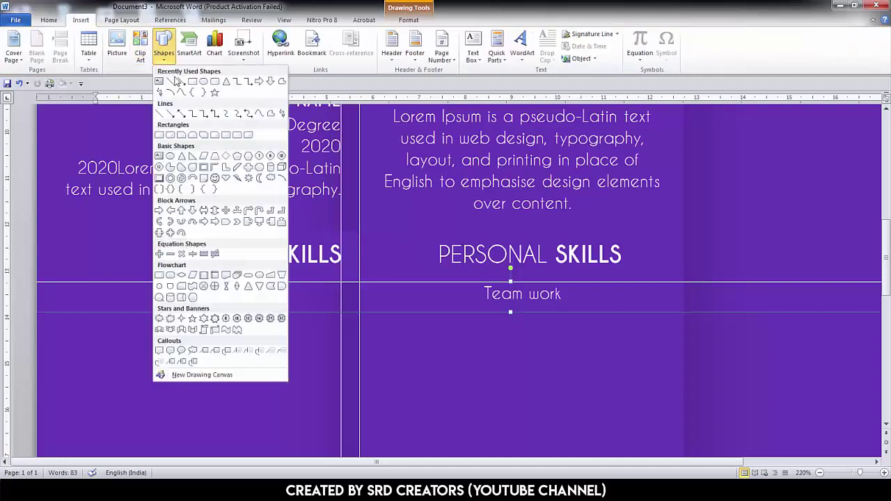
click(157, 115)
drag(434, 330, 436, 332)
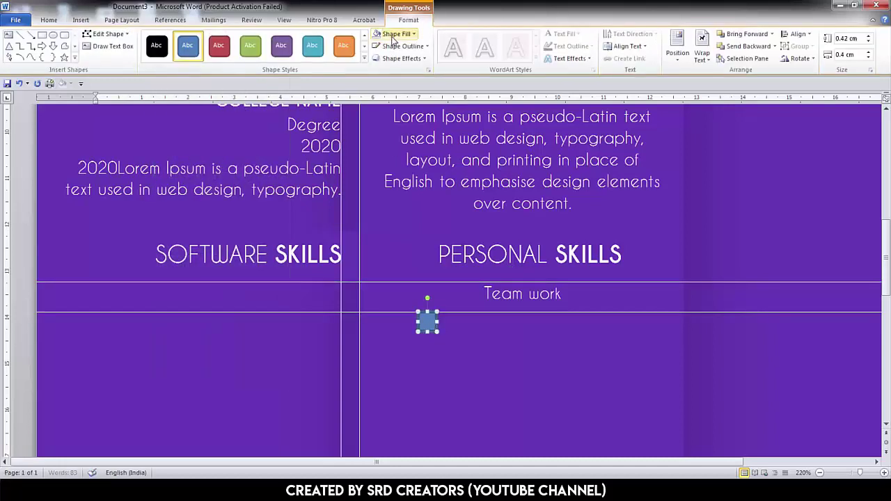
click(403, 45)
click(400, 159)
click(870, 70)
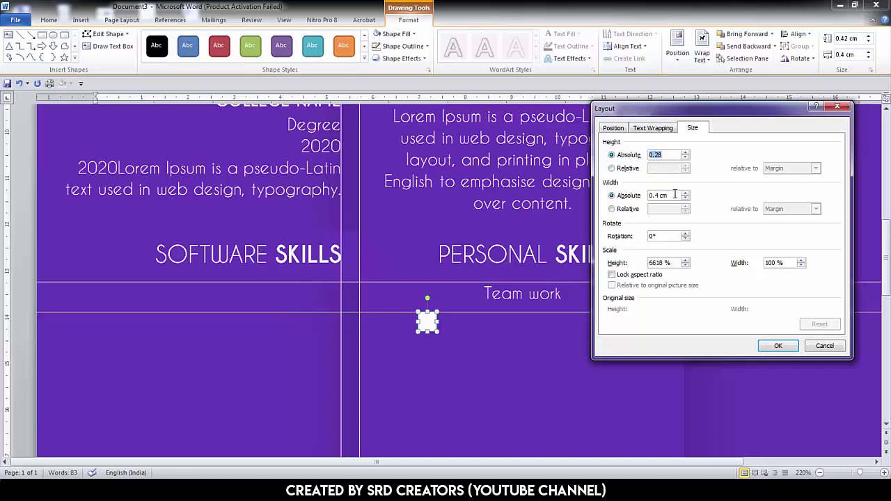
click(778, 346)
- Duplicate the square into a row of eight and group them
scroll(465, 325, up, 4)
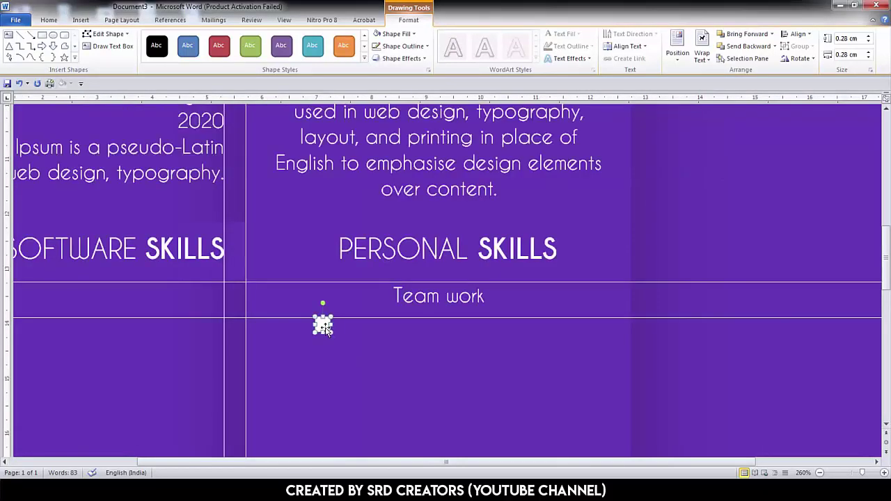
click(322, 326)
click(321, 325)
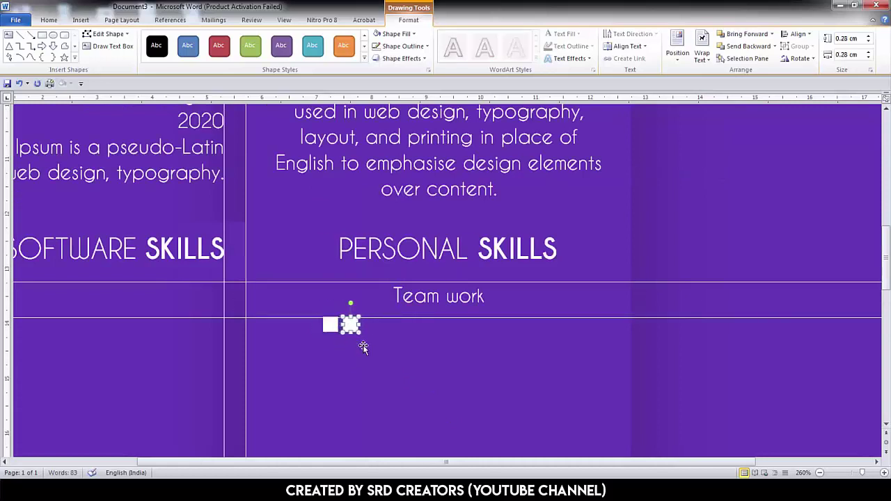
drag(368, 328, 367, 327)
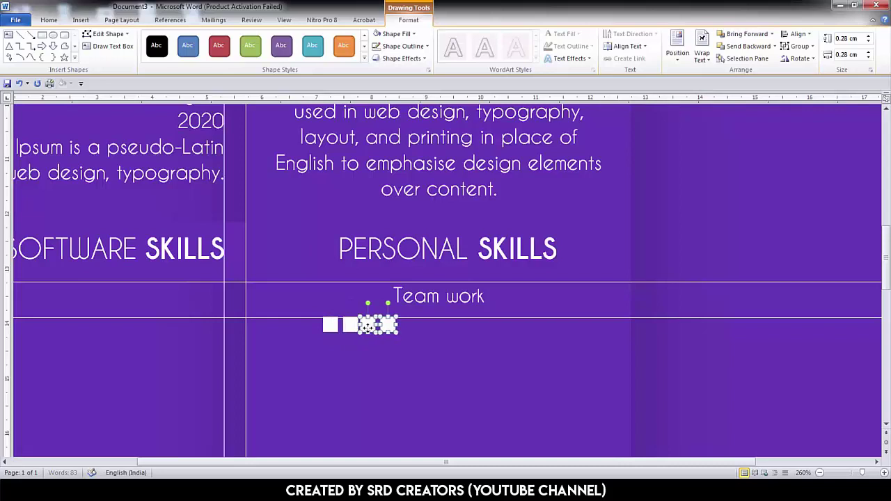
drag(423, 325, 406, 326)
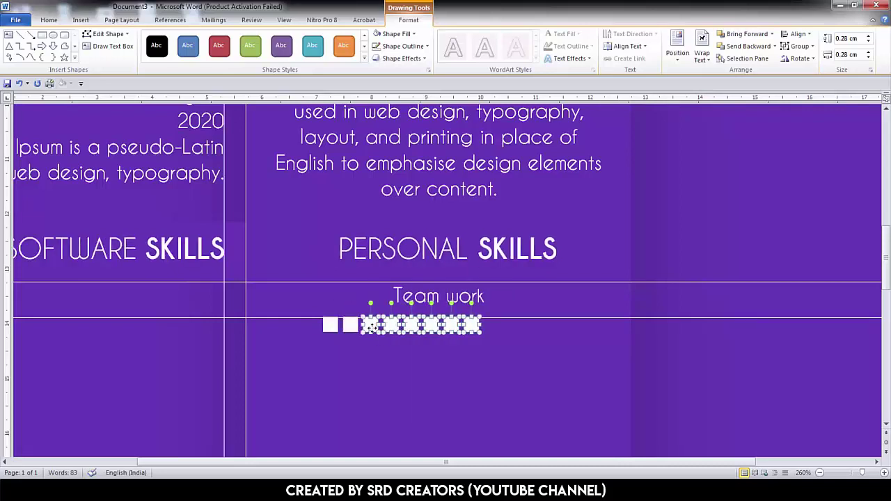
right_click(334, 332)
click(456, 230)
- Centre the row of eight squares horizontally under Team work
click(798, 34)
click(814, 59)
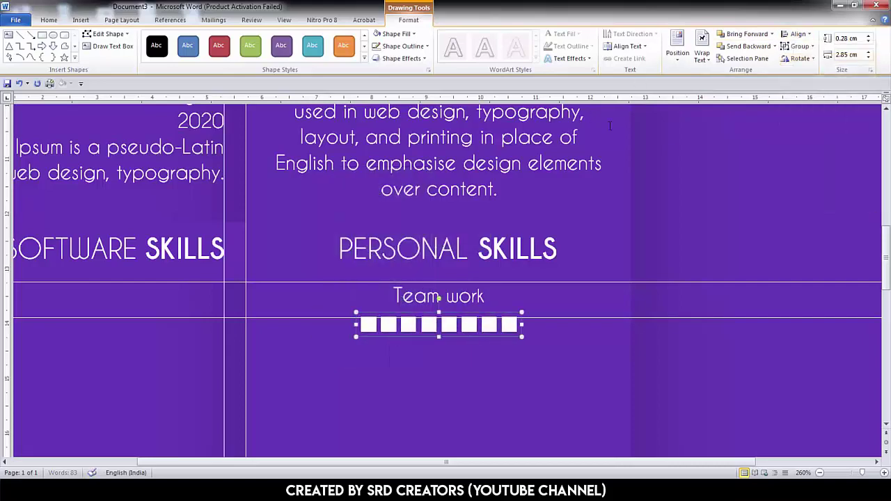
scroll(470, 290, down, 3)
drag(446, 185, 450, 185)
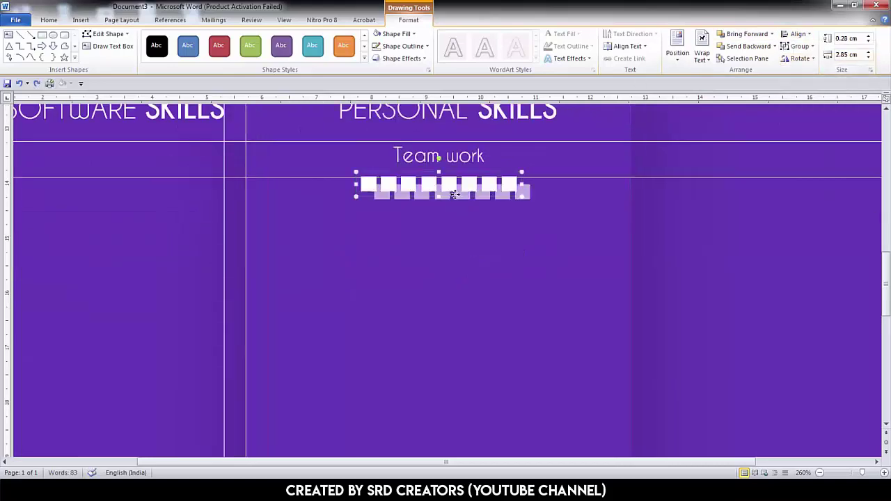
click(798, 33)
click(815, 60)
scroll(446, 278, up, 3)
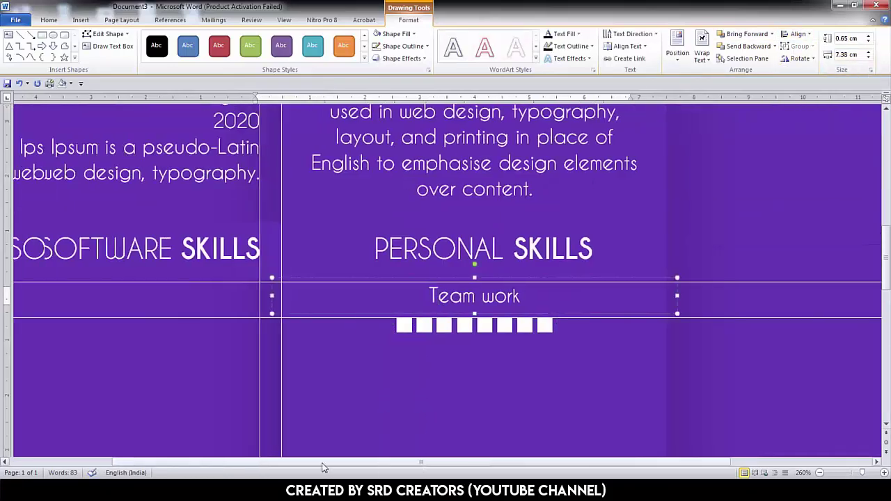
- Narrow the Team work box and copy it, right-aligned, into the Software Skills column
mouse_move(362, 462)
mouse_down()
mouse_move(300, 462)
mouse_move(316, 462)
mouse_up()
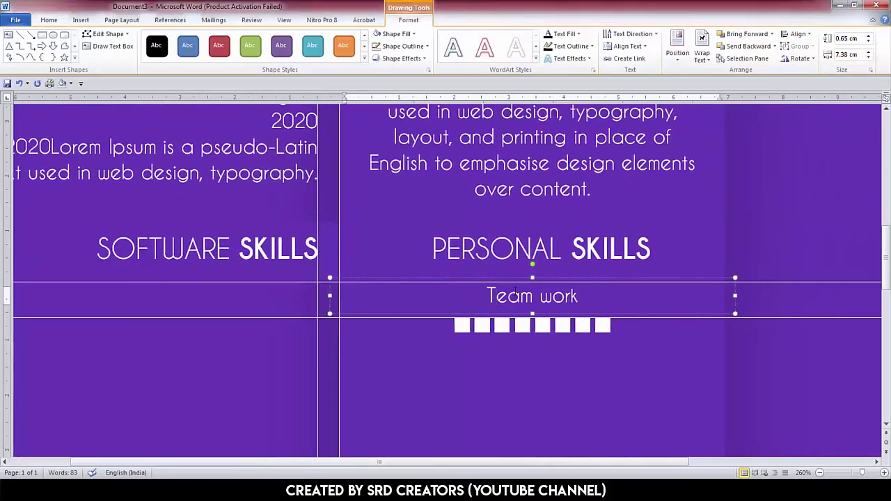
key(Down)
key(Down)
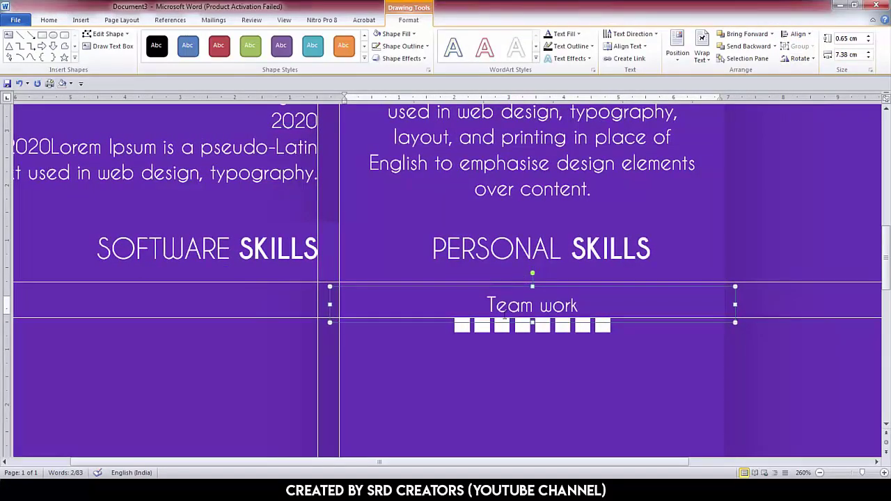
ctrl+drag(330, 304, 404, 304)
ctrl+drag(468, 297, 166, 296)
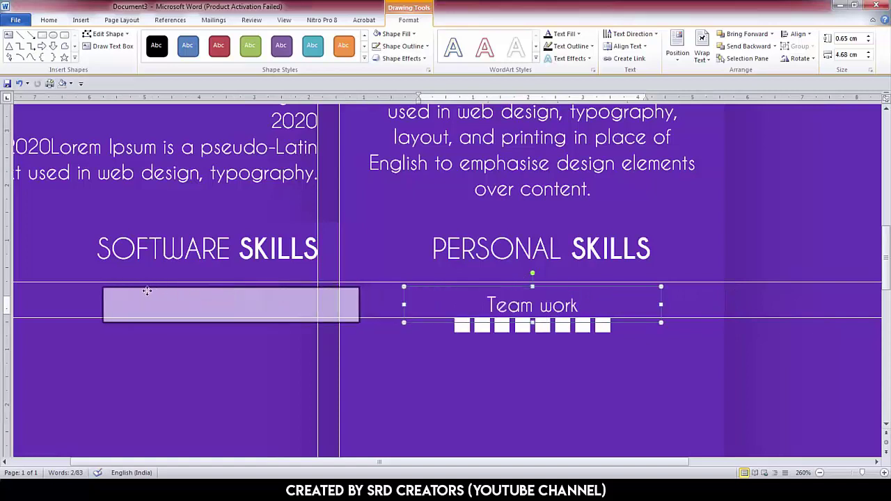
triple_click(229, 304)
click(49, 19)
click(270, 54)
drag(346, 286, 320, 286)
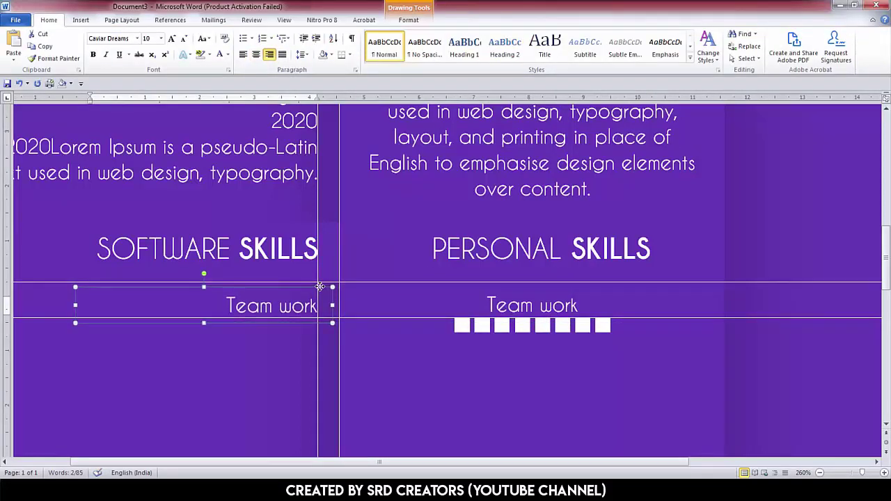
key(ctrl+Down)
key(ctrl+Down)
- Copy the row of eight squares beside the new left-column Team work entry
click(533, 325)
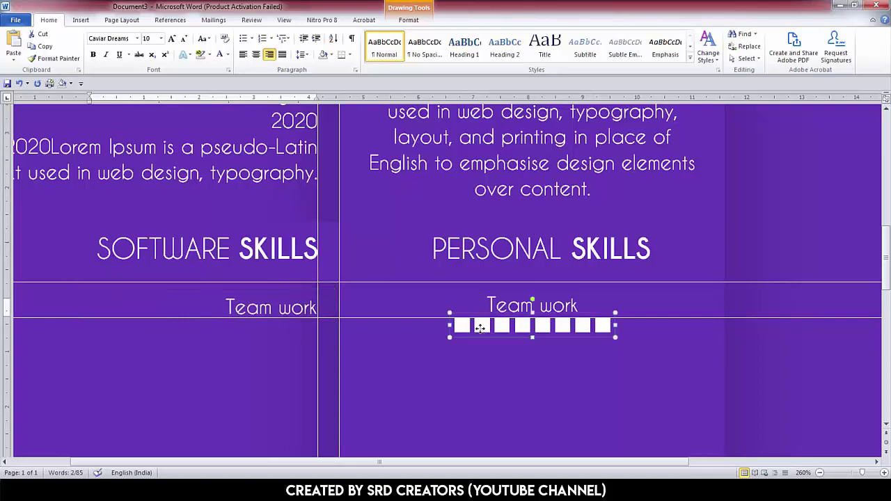
ctrl+drag(533, 325, 228, 317)
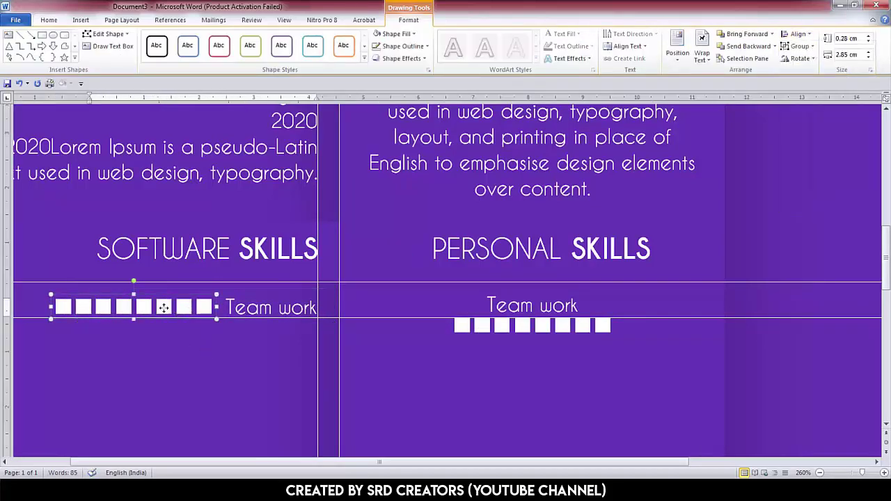
drag(164, 307, 140, 307)
click(238, 311)
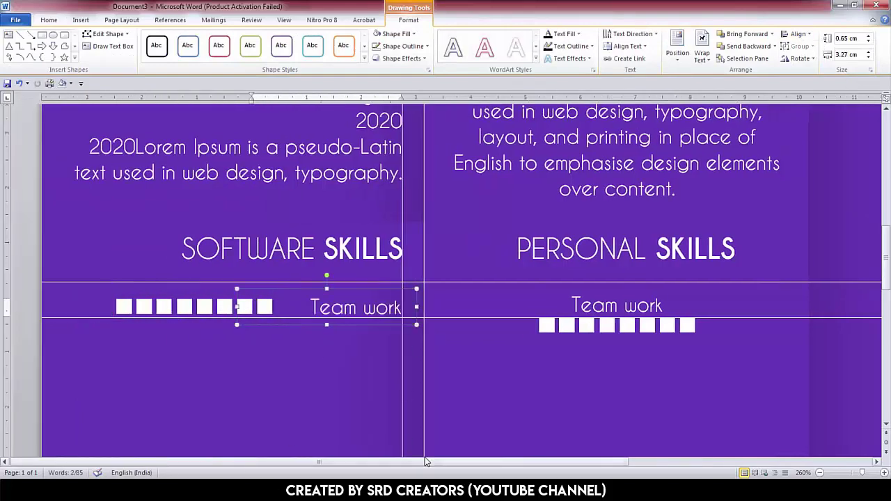
scroll(397, 395, down, 2)
click(469, 246)
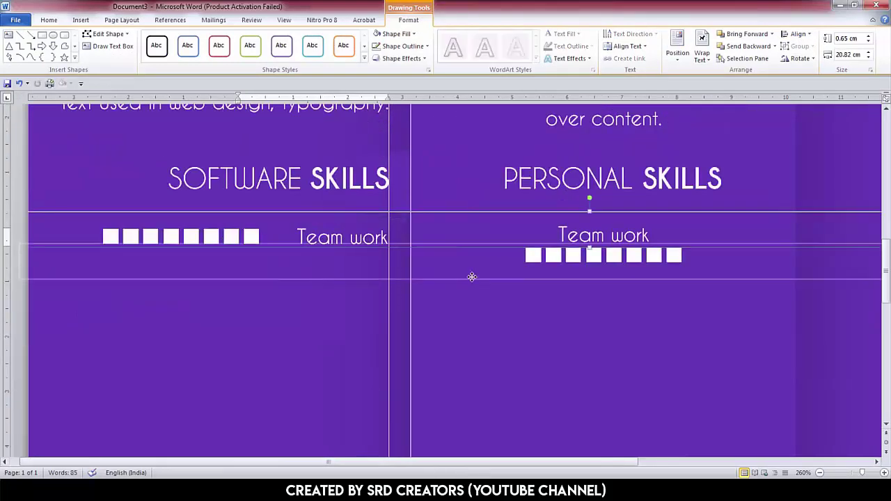
- Duplicate the Team work entry and its squares in both columns to form second rows
key(Tab)
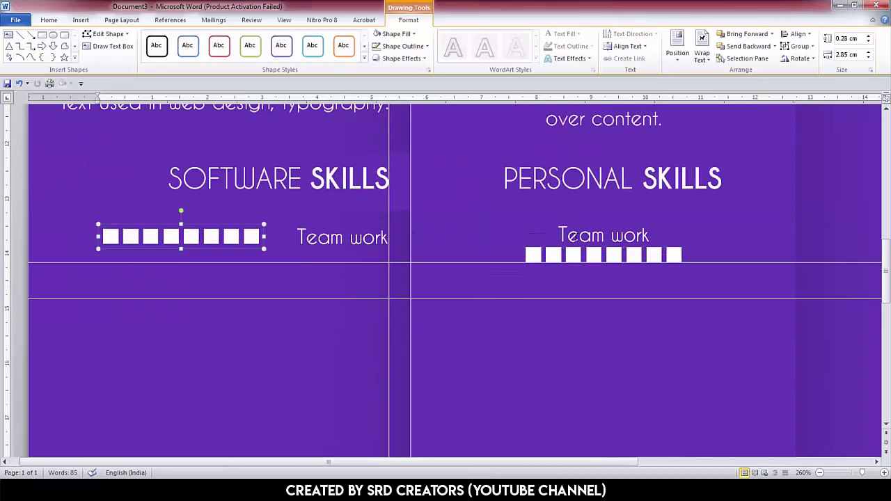
click(567, 256)
drag(567, 256, 559, 309)
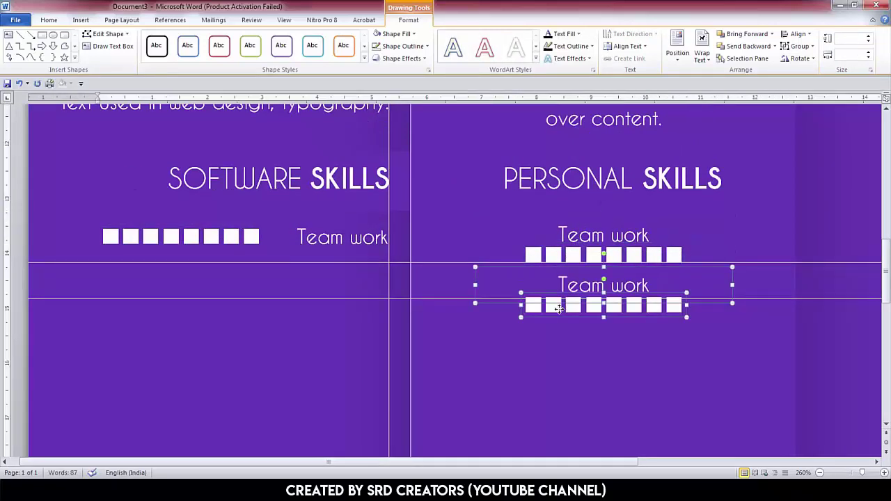
key(Down)
click(243, 249)
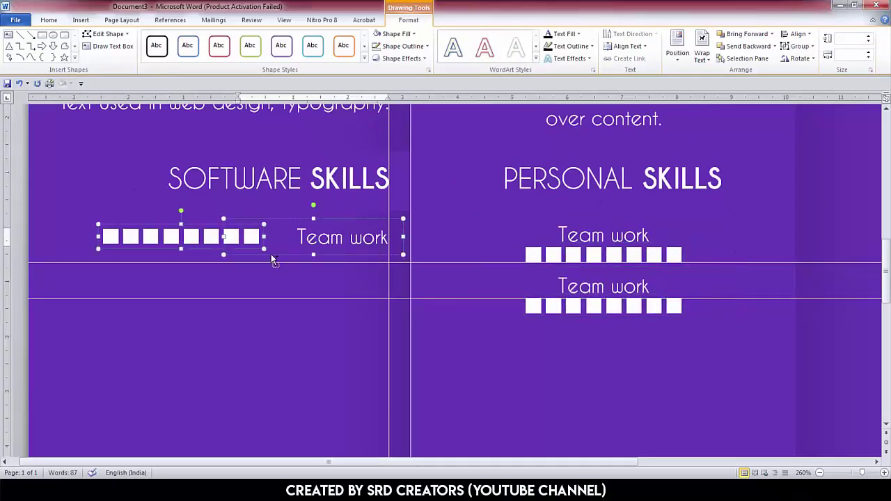
drag(273, 259, 267, 297)
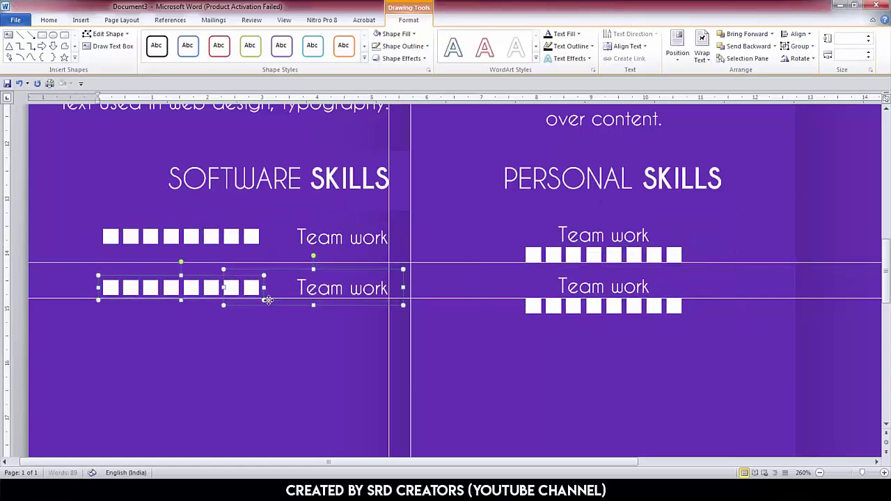
key(Down)
- Add a third Team work row with squares to Personal Skills and Software Skills
scroll(460, 265, down, 2)
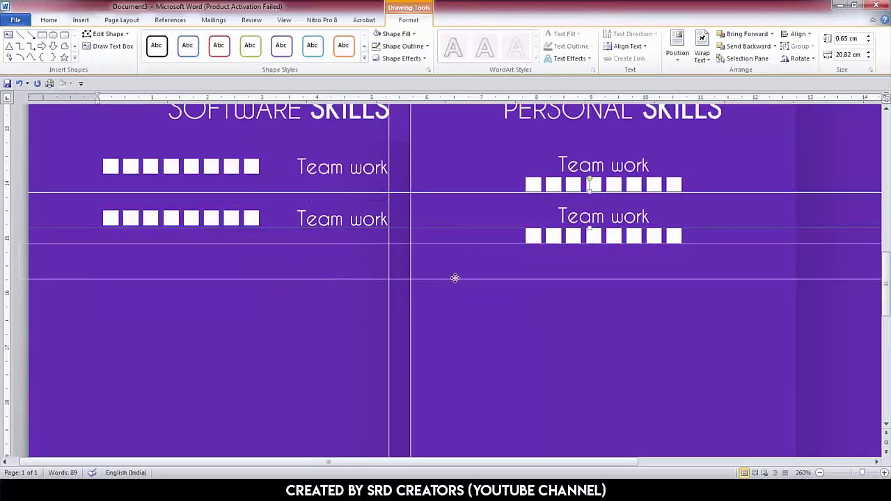
click(589, 277)
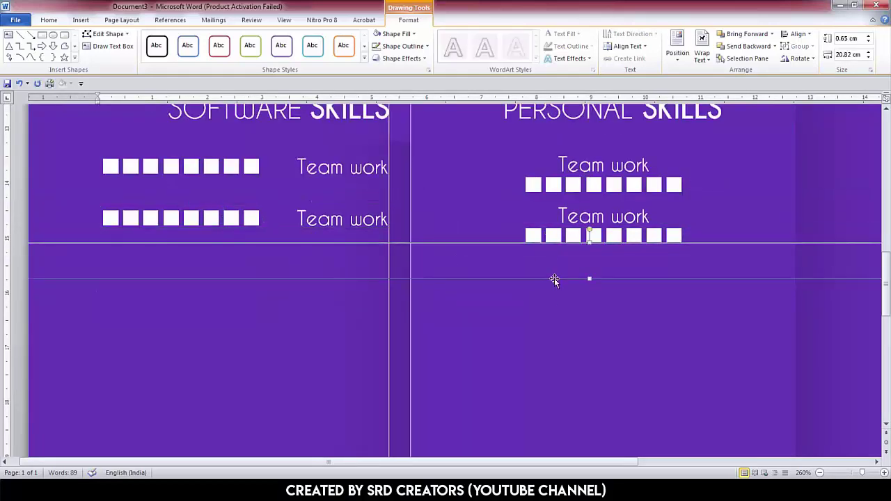
click(559, 279)
click(563, 202)
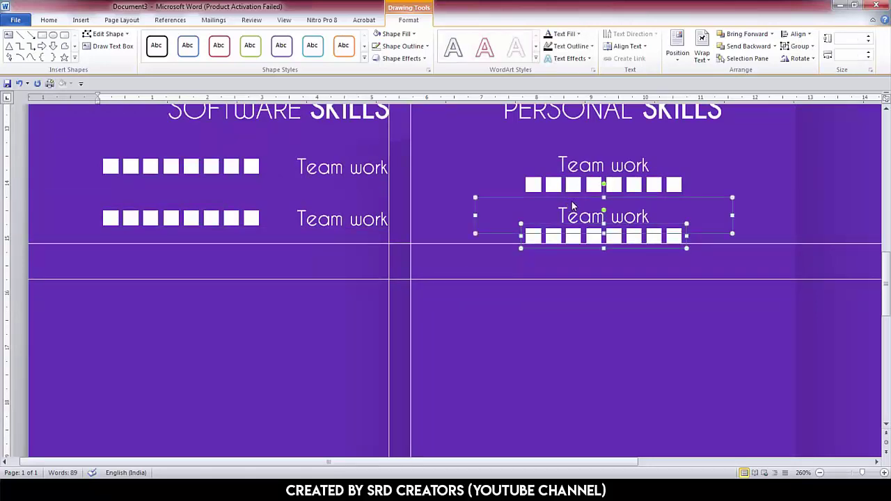
drag(563, 202, 573, 249)
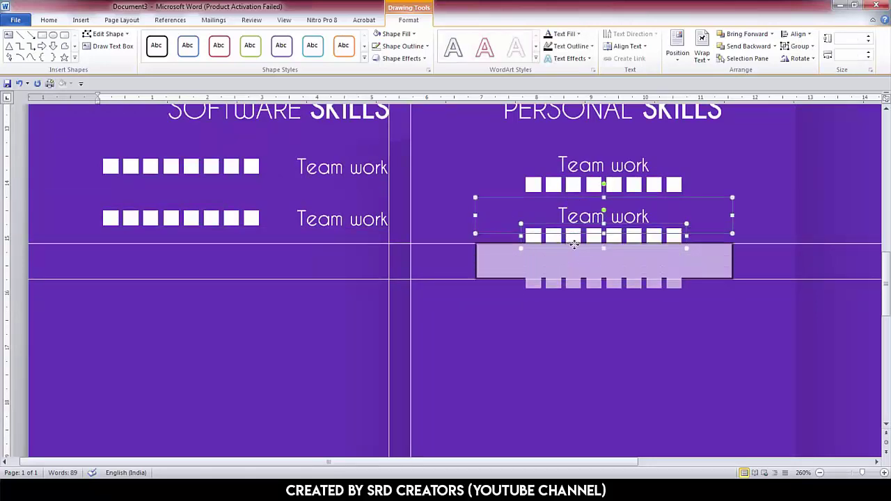
click(249, 221)
shift+click(320, 220)
drag(322, 205, 325, 250)
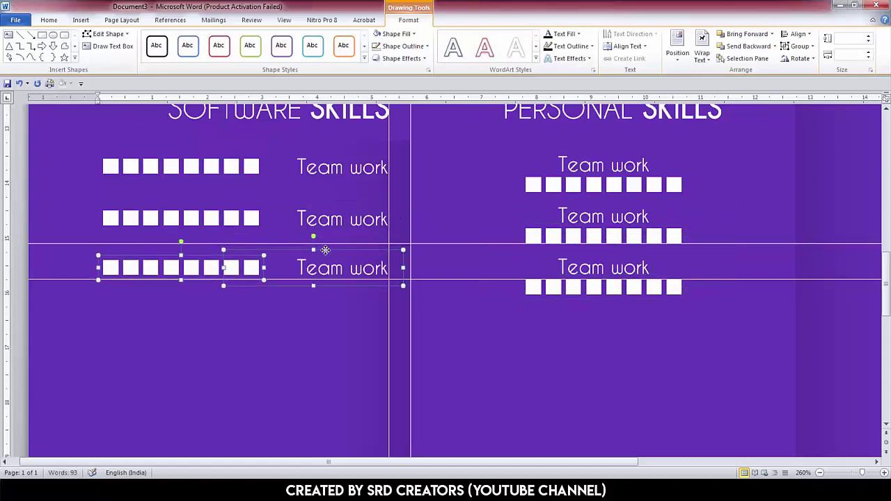
key(Down)
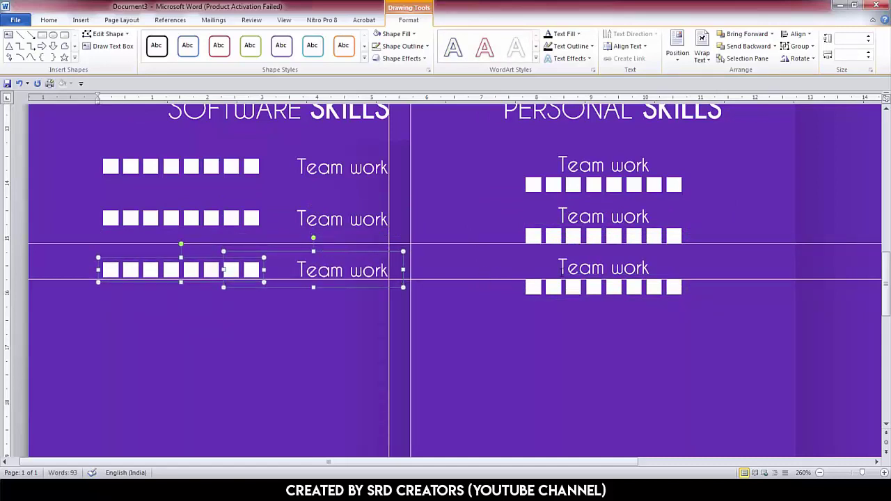
click(503, 243)
- Copy a fourth Team work row into each column and move the band below them
click(536, 286)
shift+click(563, 261)
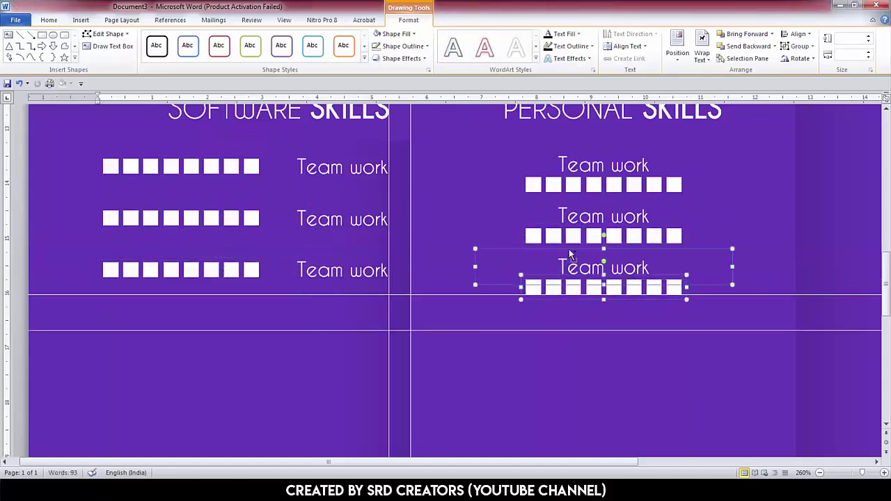
drag(570, 256, 568, 302)
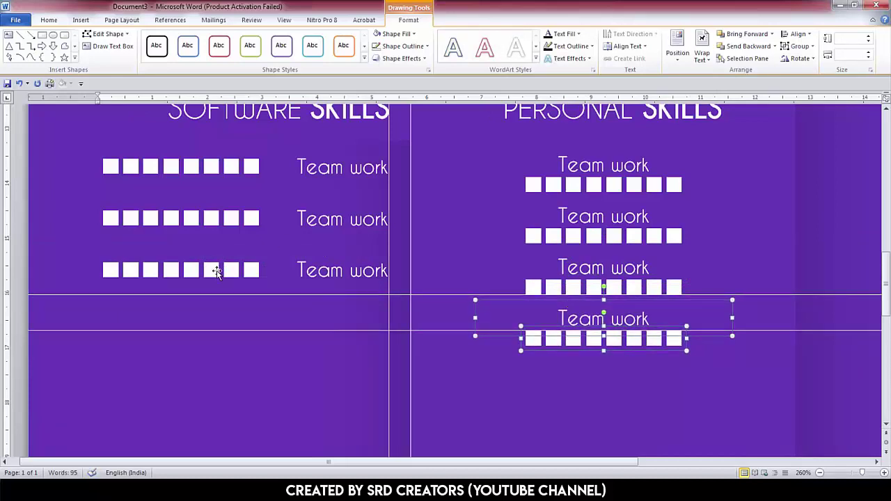
click(216, 270)
shift+click(327, 254)
drag(327, 252, 327, 298)
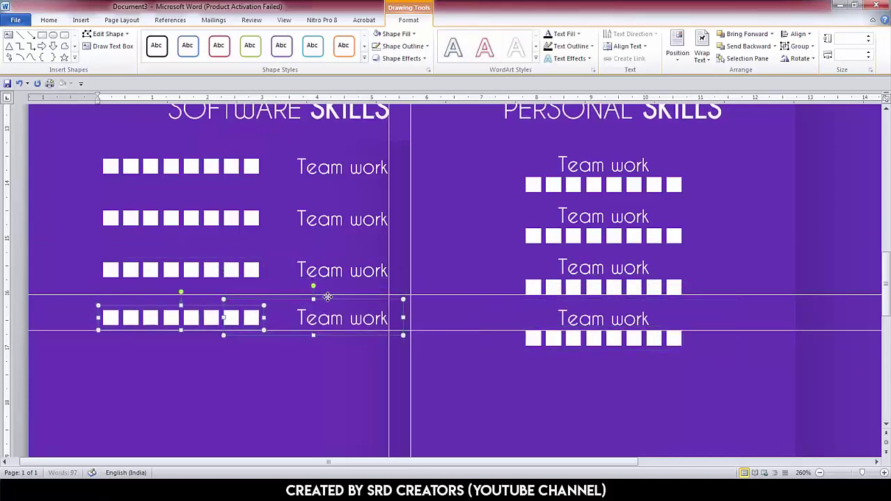
key(Down)
click(485, 295)
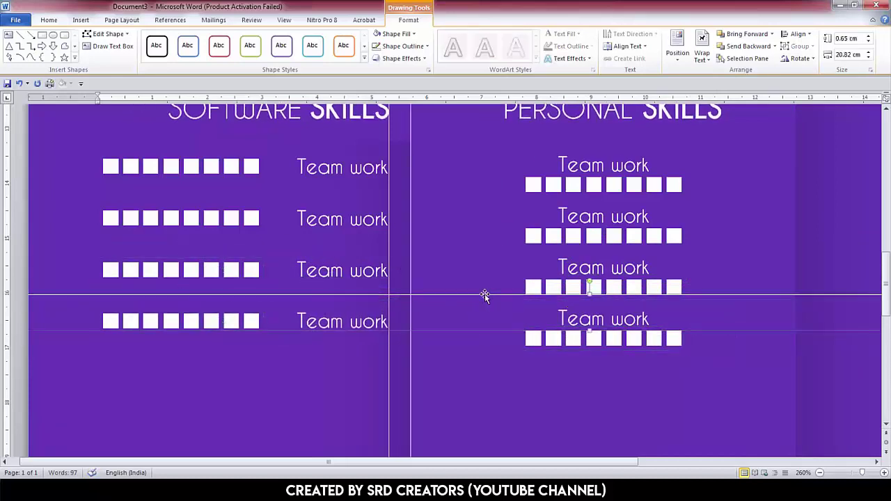
drag(356, 295, 357, 332)
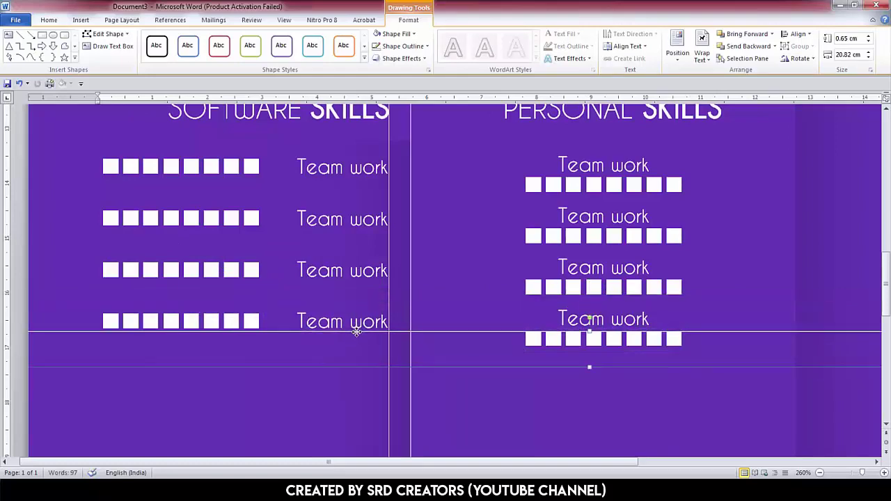
scroll(357, 332, down, 9)
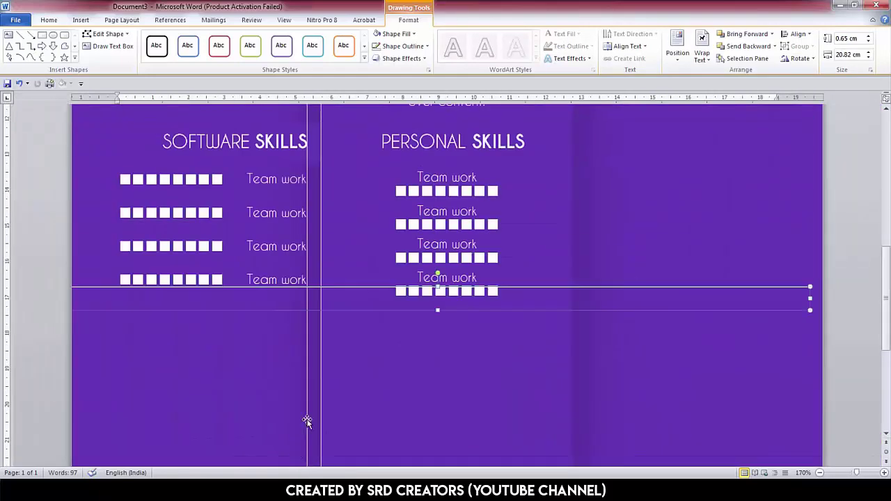
- Rename the second Personal Skills row and fill trailing rating squares black, including Leadership's
scroll(307, 421, up, 3)
triple_click(433, 304)
text(Communication)
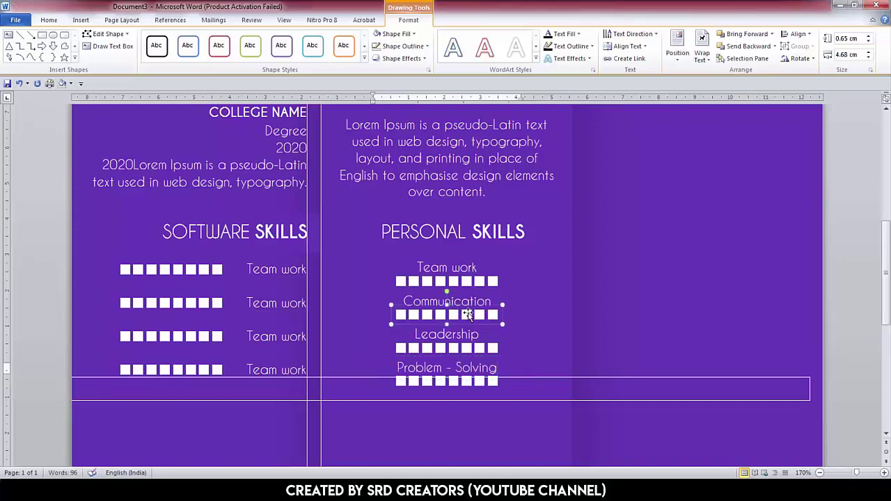
click(454, 282)
click(397, 33)
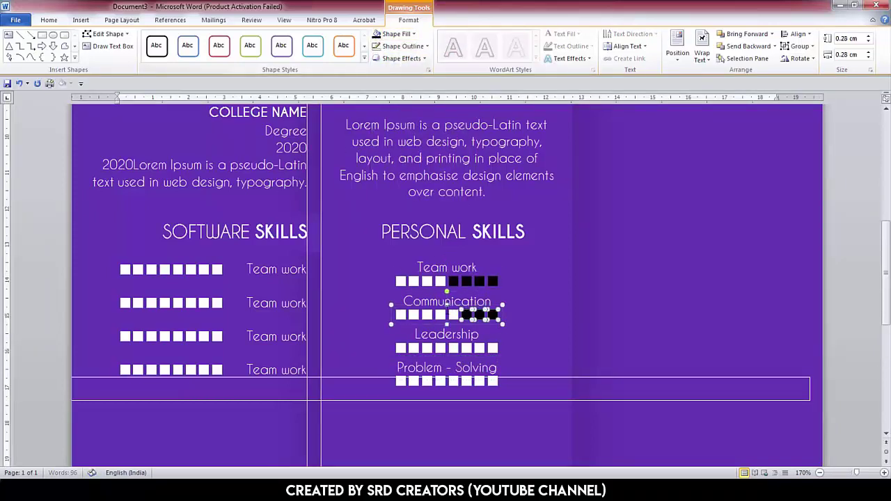
click(480, 349)
click(480, 350)
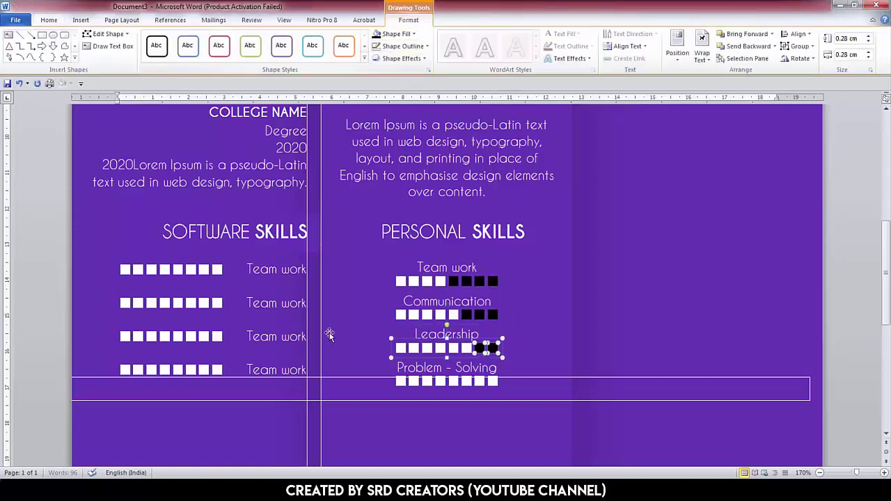
- Shift the Software Skills square rows left and rename the first label to Photoshop
click(195, 269)
shift+click(195, 303)
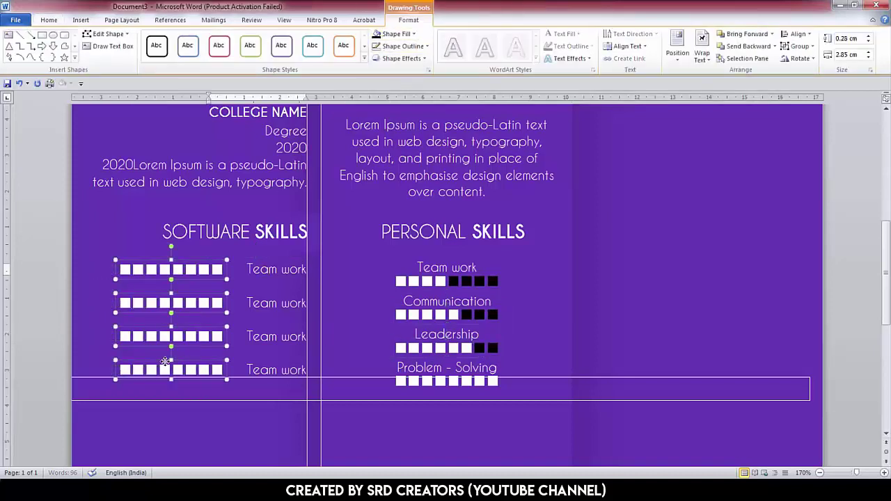
drag(190, 369, 164, 369)
triple_click(277, 269)
text(Photoshop)
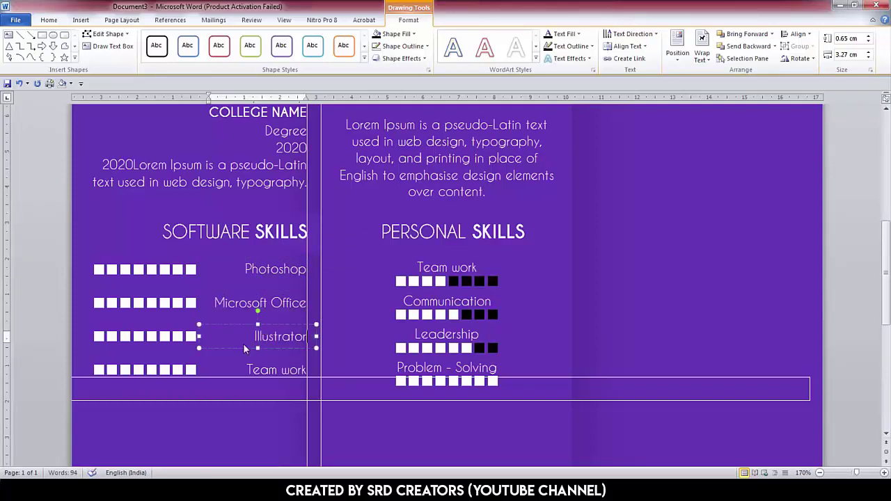
click(412, 313)
scroll(422, 296, down, 1)
click(348, 332)
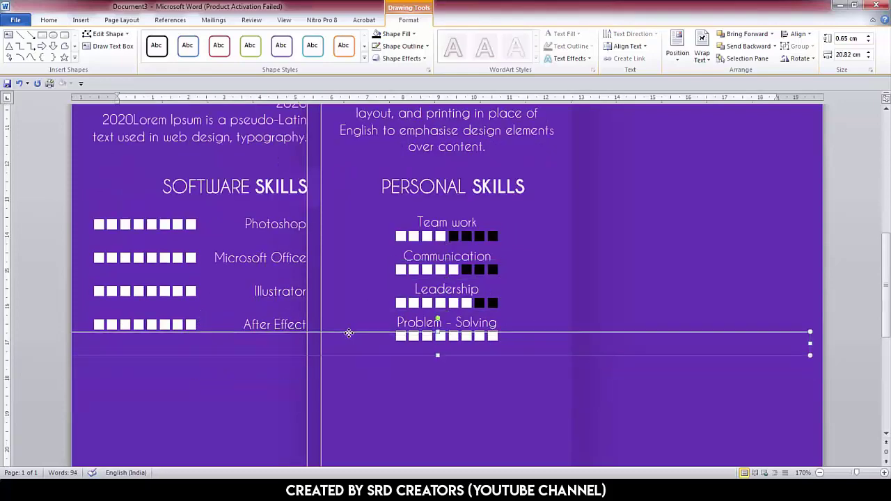
- Copy the ACADEMIC EDUCATION heading and COLLEGE NAME entries into the right panel, then position the heading
scroll(351, 306, up, 5)
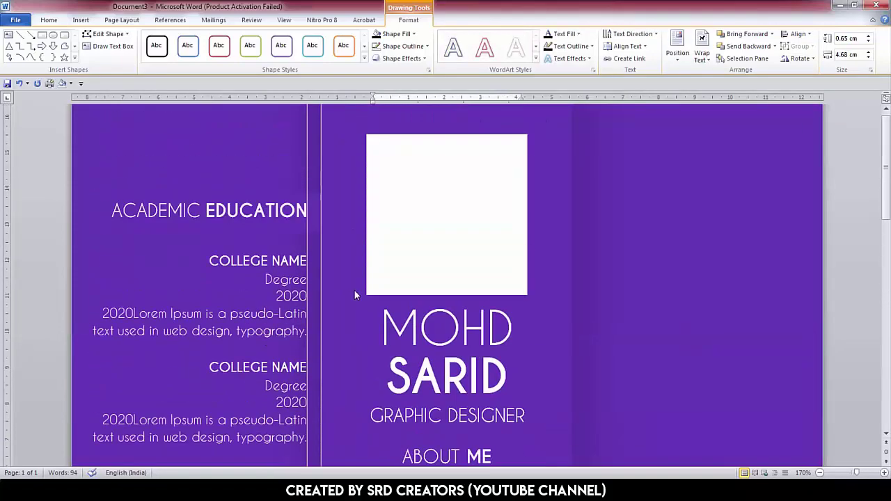
click(282, 170)
scroll(286, 208, down, 2)
click(284, 223)
scroll(282, 230, down, 2)
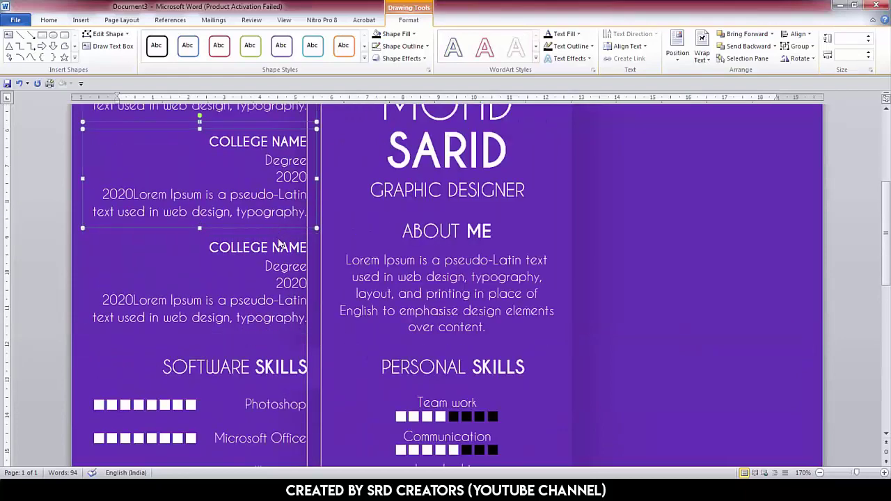
drag(293, 355, 779, 352)
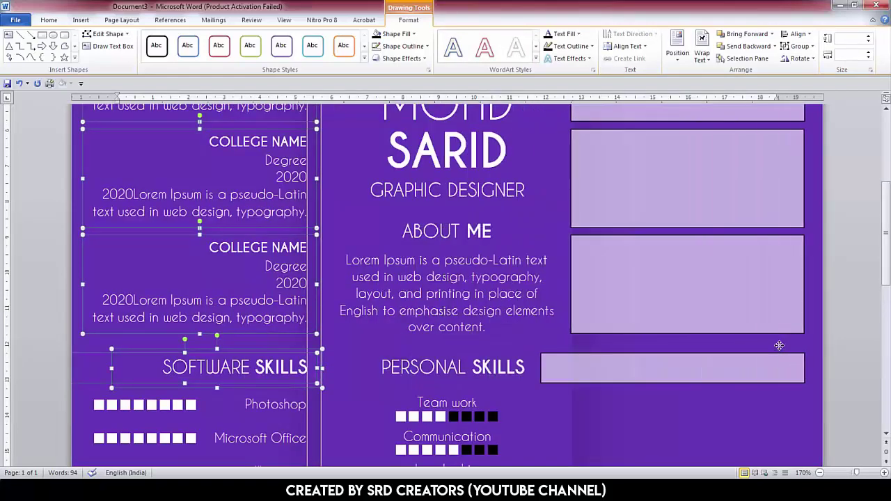
scroll(411, 430, up, 3)
ctrl+scroll(411, 429, up, 3)
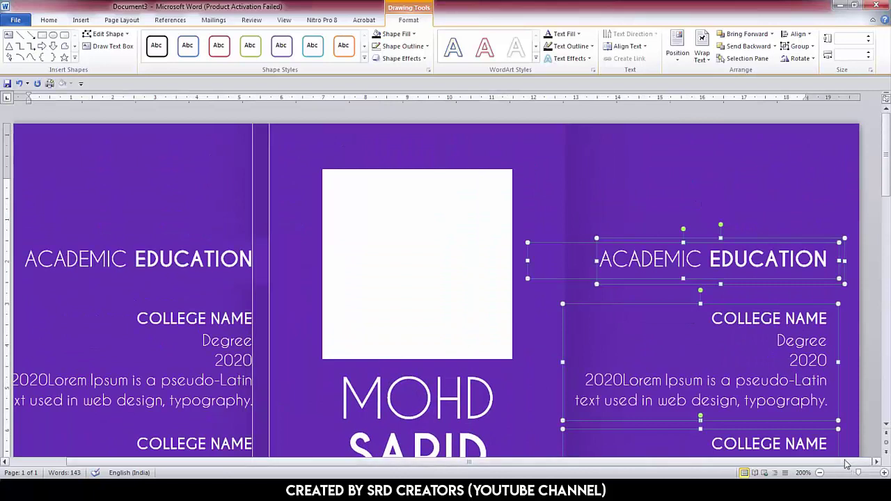
click(710, 258)
mouse_move(632, 239)
mouse_down()
mouse_move(575, 243)
mouse_move(660, 243)
mouse_up()
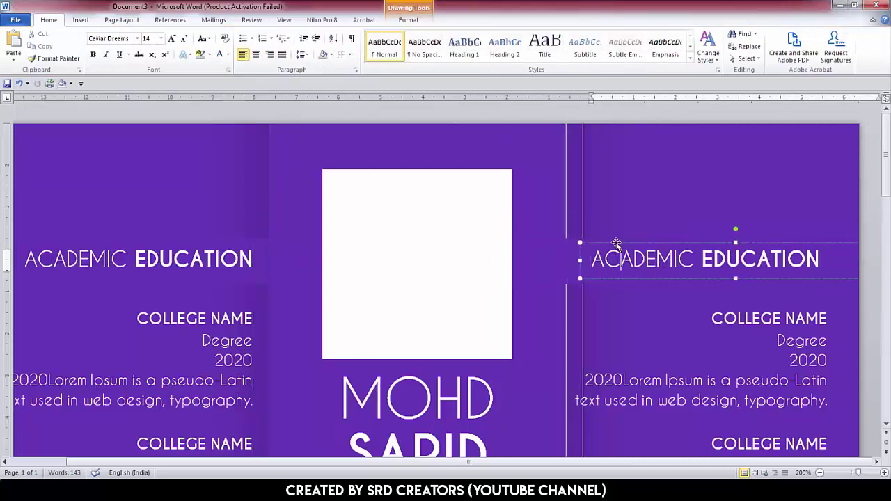
click(409, 19)
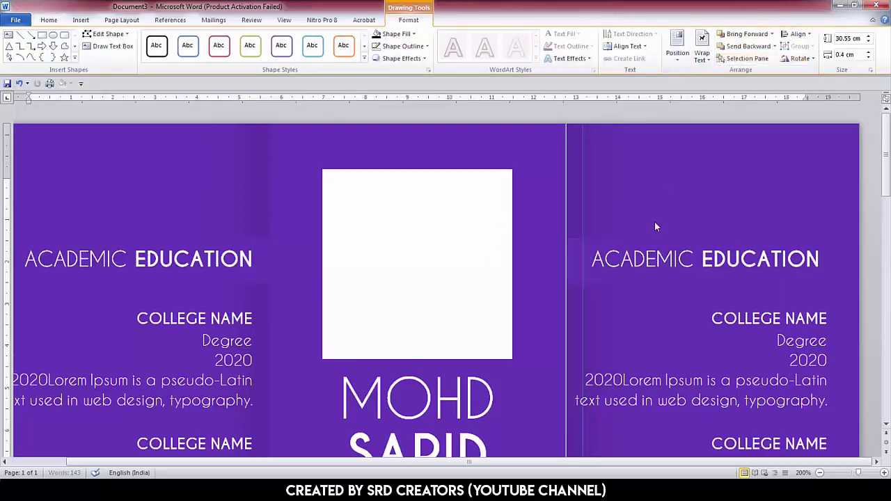
- Left-align both copied COLLEGE NAME entries and nudge them right
drag(635, 242, 628, 243)
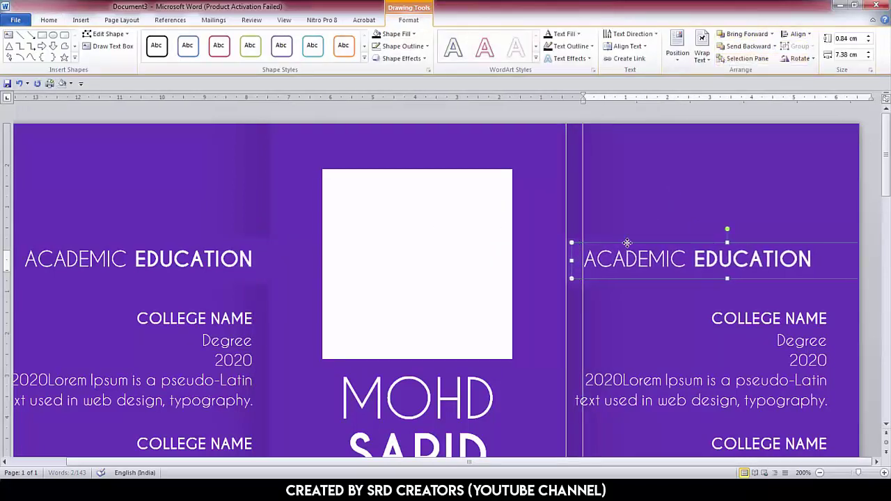
key(Tab)
key(ctrl+a)
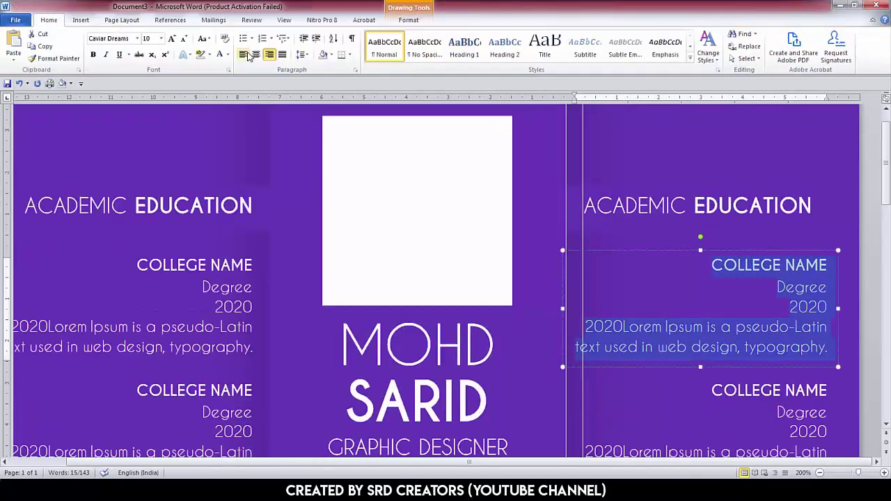
key(ctrl+l)
scroll(662, 357, down, 2)
key(ctrl+l)
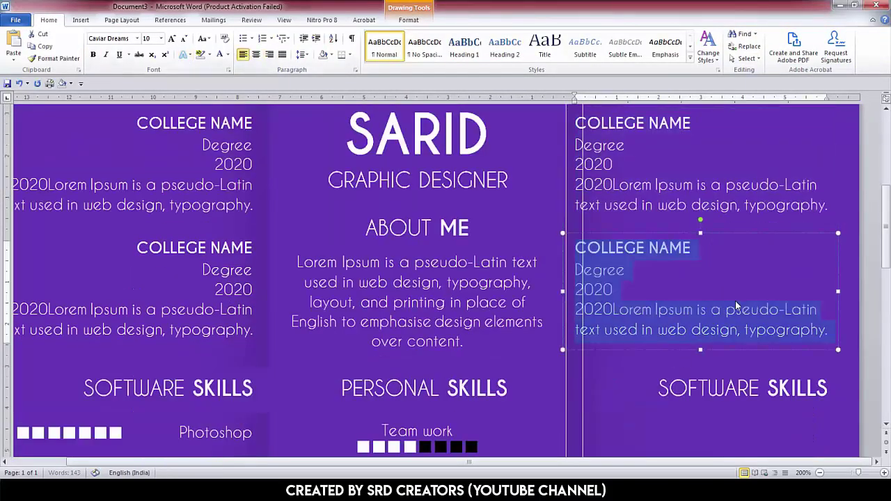
scroll(696, 292, up, 1)
scroll(662, 278, up, 1)
scroll(618, 259, up, 3)
shift+click(618, 259)
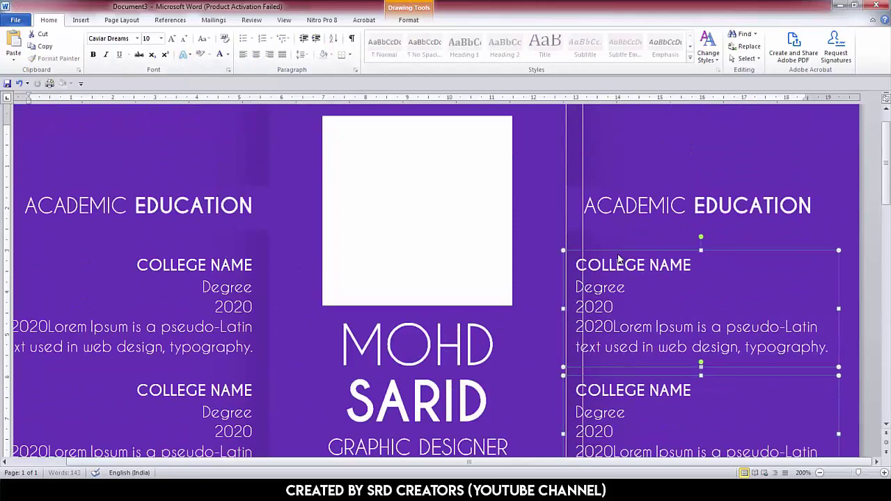
key(Right)
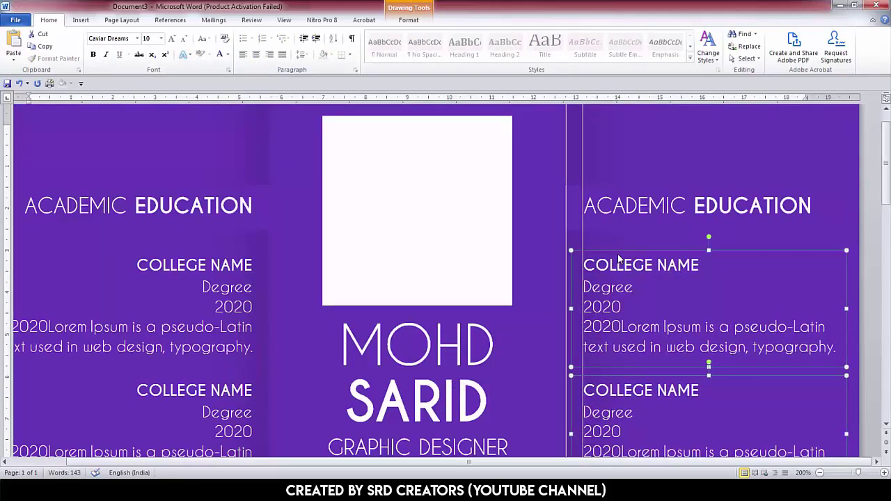
- Retitle the right-panel heading WORK EXPERIENCE, with EXPERIENCE in bold
scroll(618, 259, down, 1)
triple_click(634, 151)
text(WORK)
key(ctrl+b)
text(EXPERIENCE)
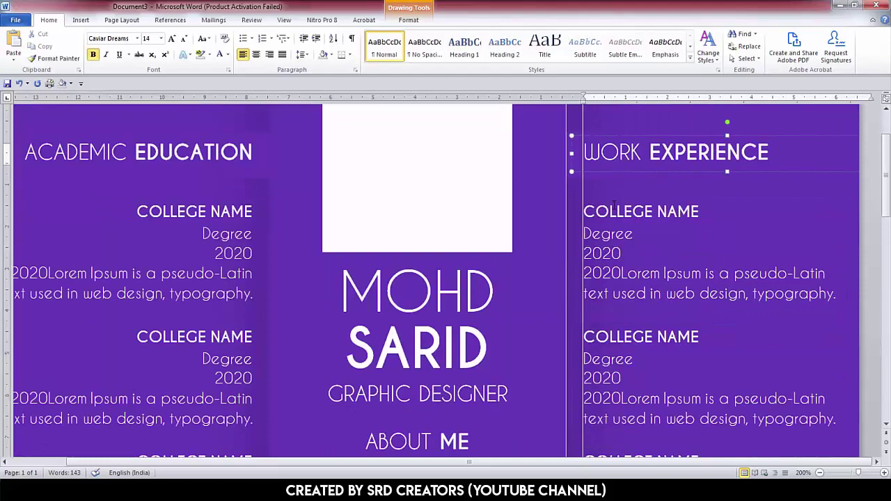
scroll(269, 341, down, 6)
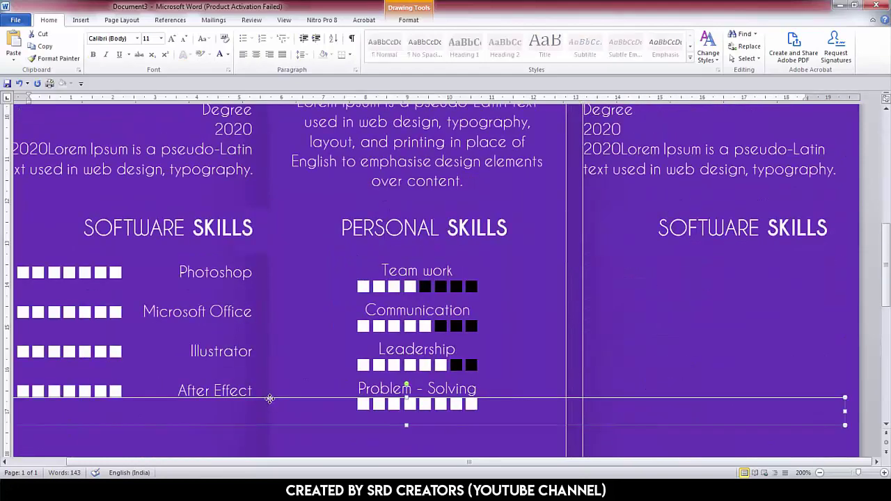
scroll(293, 130, up, 2)
scroll(304, 105, up, 2)
scroll(303, 105, up, 1)
scroll(304, 118, up, 3)
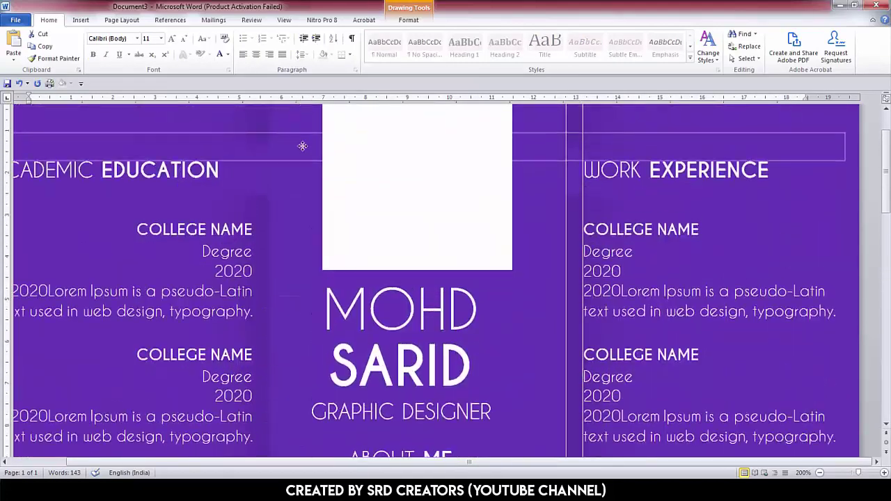
- Change the first entry's COLLEGE NAME to COMPANY NAME and Degree to Position
triple_click(642, 233)
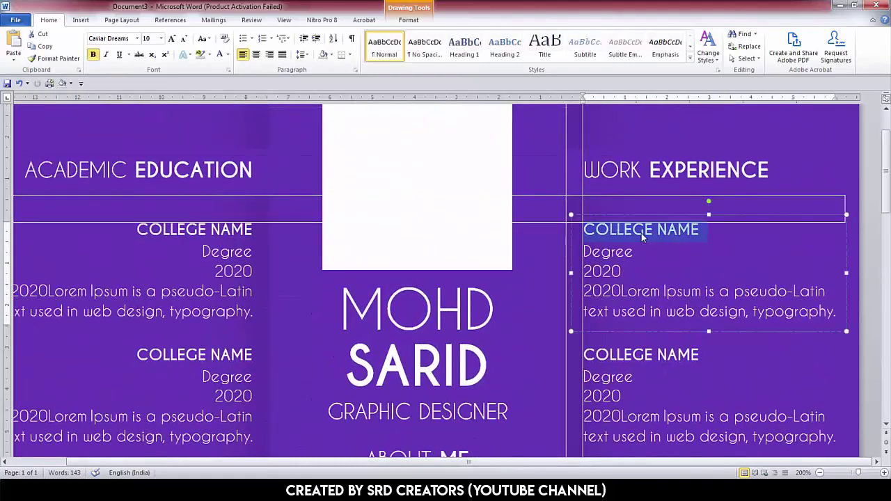
text(COMPANY NAME)
double_click(618, 252)
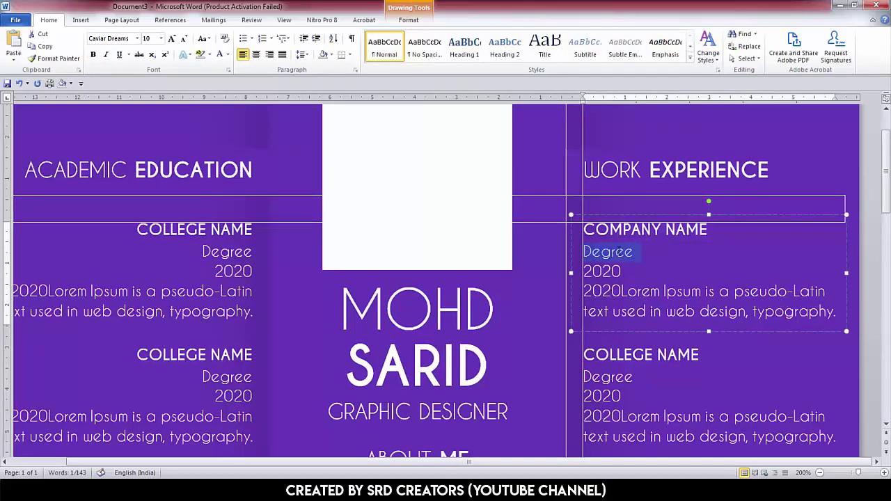
text(Position)
key(BackSpace)
key(BackSpace)
key(BackSpace)
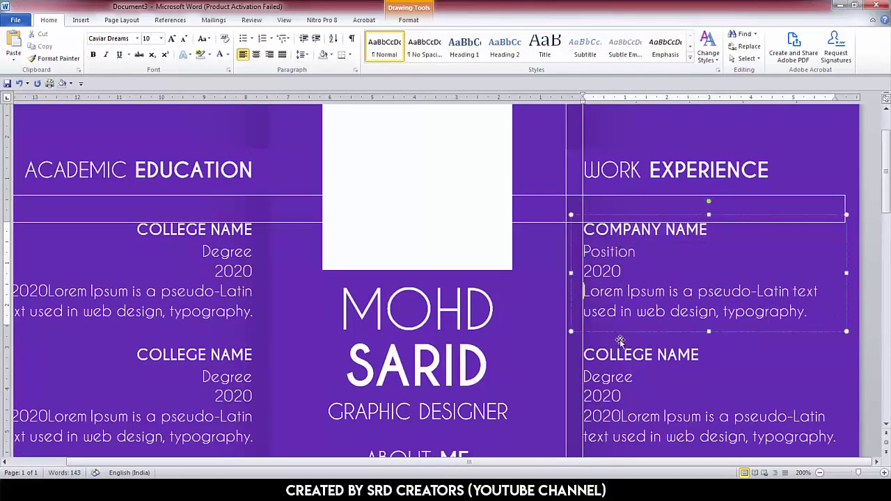
- Paste COMPANY NAME and Position over the other two College Name/Degree entries
scroll(619, 341, down, 3)
drag(584, 120, 635, 147)
key(ctrl+c)
drag(583, 245, 634, 273)
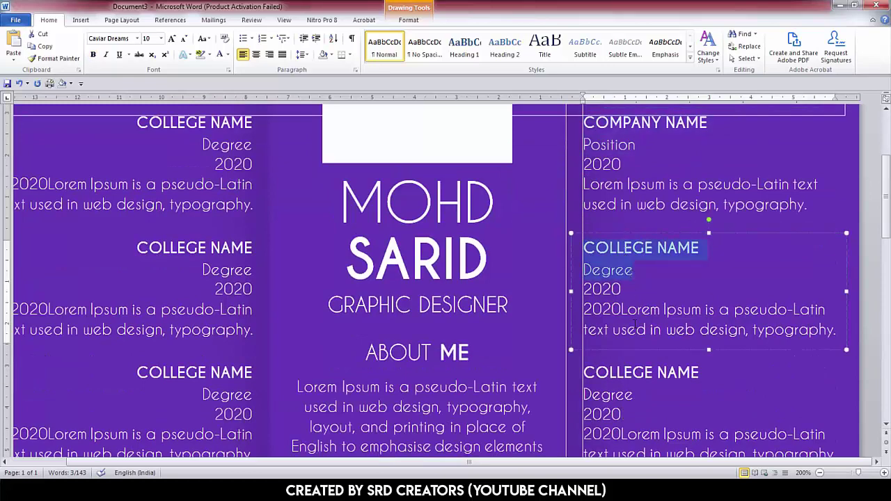
key(ctrl+v)
drag(583, 370, 633, 397)
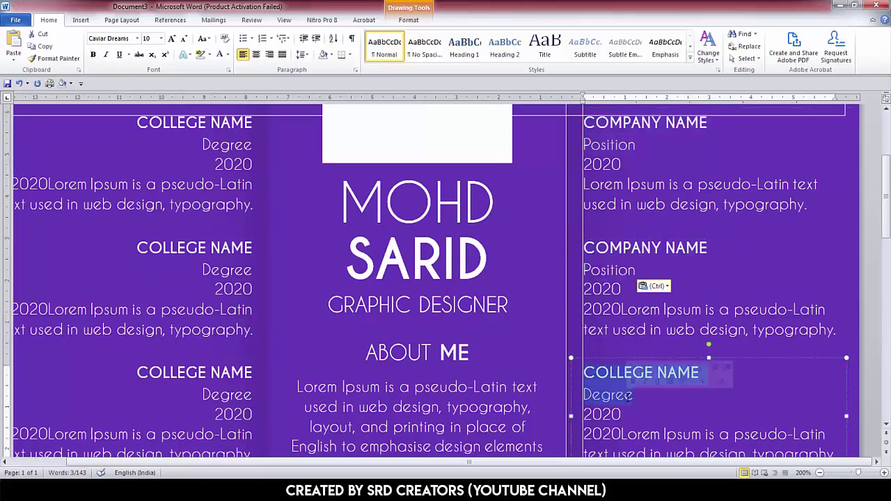
key(ctrl+v)
- Delete the stray 2020 before each Lorem Ipsum description
scroll(638, 333, down, 3)
click(621, 327)
key(BackSpace)
key(BackSpace)
key(BackSpace)
key(BackSpace)
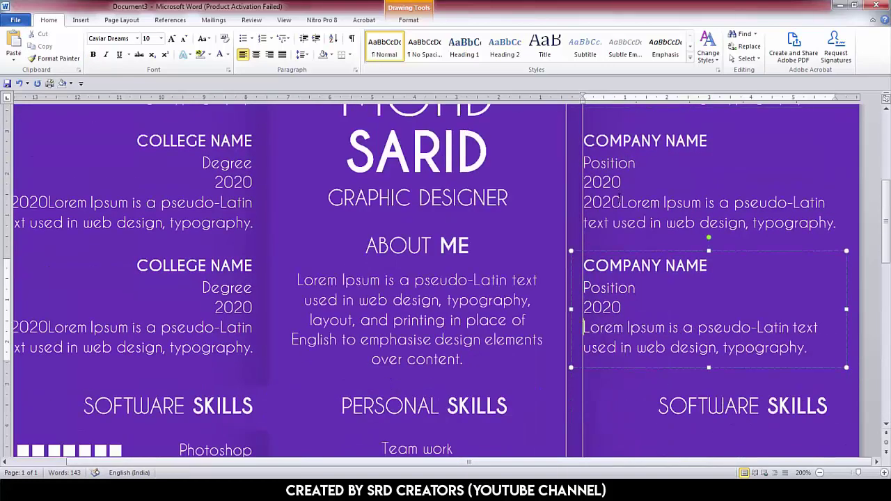
click(621, 203)
key(BackSpace)
key(BackSpace)
key(BackSpace)
scroll(620, 202, up, 2)
scroll(131, 412, left, 2)
click(105, 381)
key(BackSpace)
key(BackSpace)
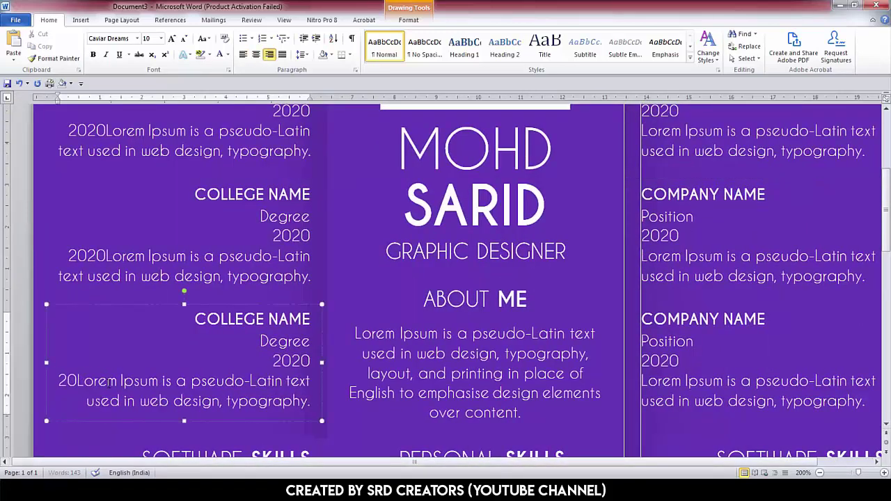
key(BackSpace)
key(BackSpace)
click(105, 256)
key(BackSpace)
key(BackSpace)
key(BackSpace)
scroll(105, 255, up, 2)
key(BackSpace)
key(BackSpace)
key(BackSpace)
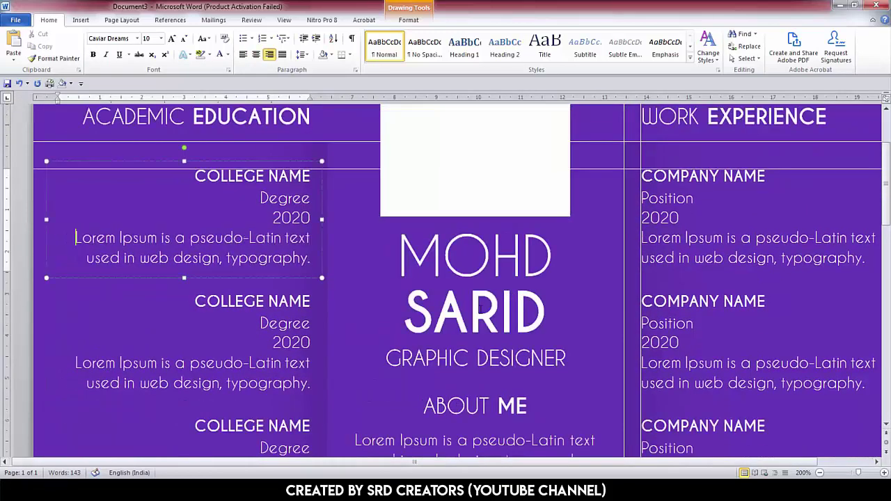
- Left-align the right SOFTWARE SKILLS heading and move it to the column edge
scroll(446, 279, right, 2)
scroll(668, 367, down, 3)
scroll(668, 368, down, 2)
click(677, 299)
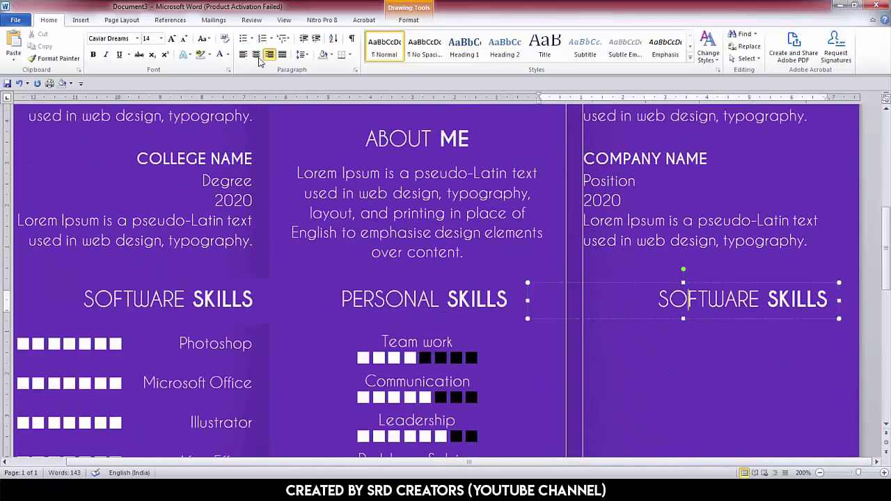
key(ctrl+l)
drag(622, 278, 561, 288)
key(Right)
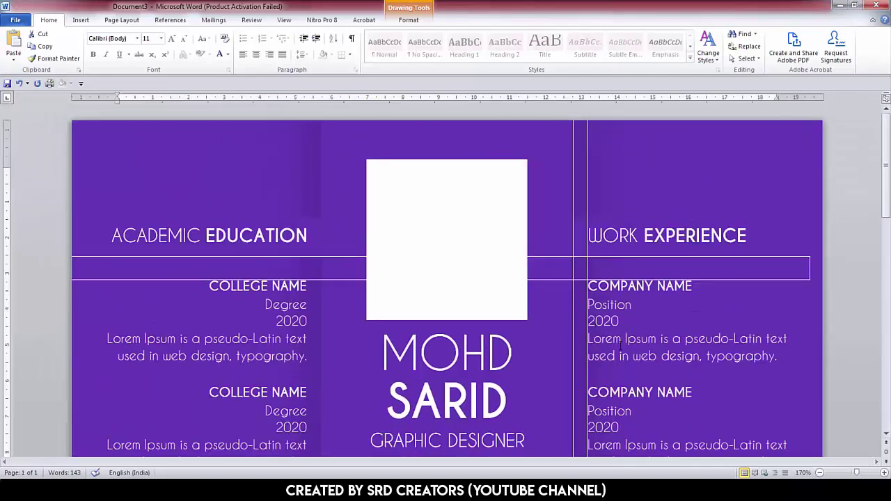
- Change the right skills heading from SOFTWARE to LANGUAGES so it reads LANGUAGES SKILLS
double_click(652, 276)
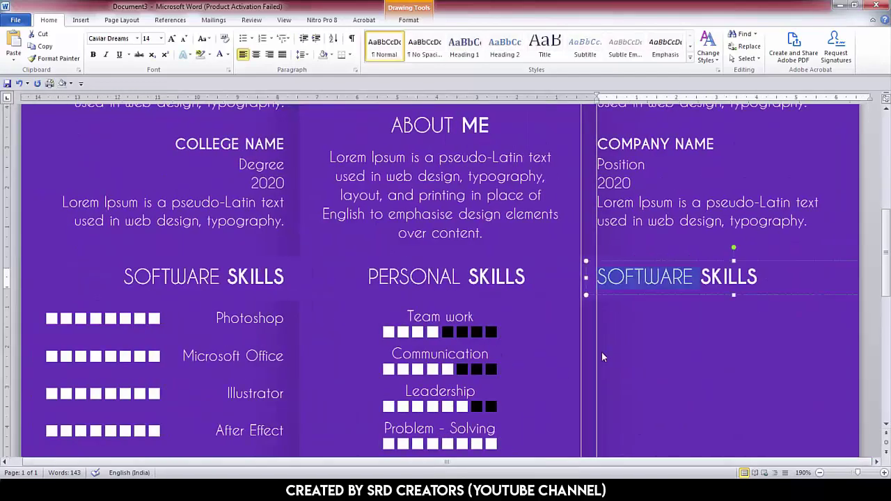
text(LANGUAGES)
scroll(603, 357, down, 2)
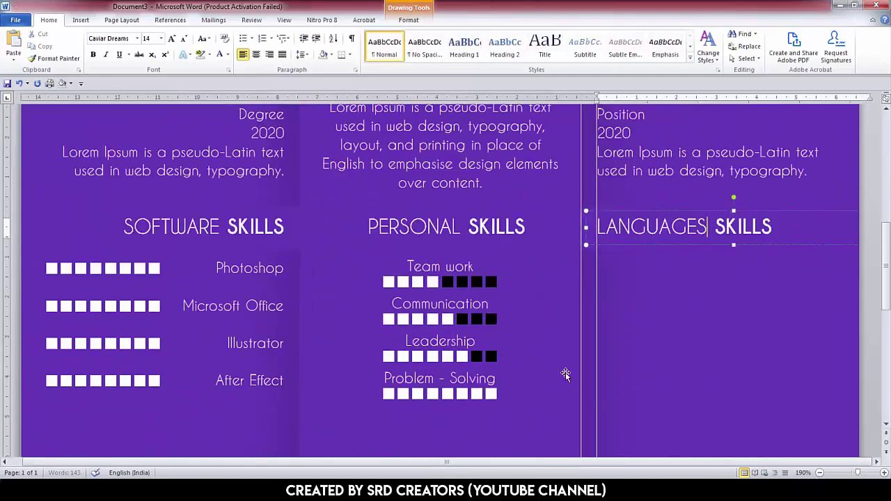
scroll(567, 372, down, 2)
- Fill the Photoshop and Illustrator rating squares black
click(55, 219)
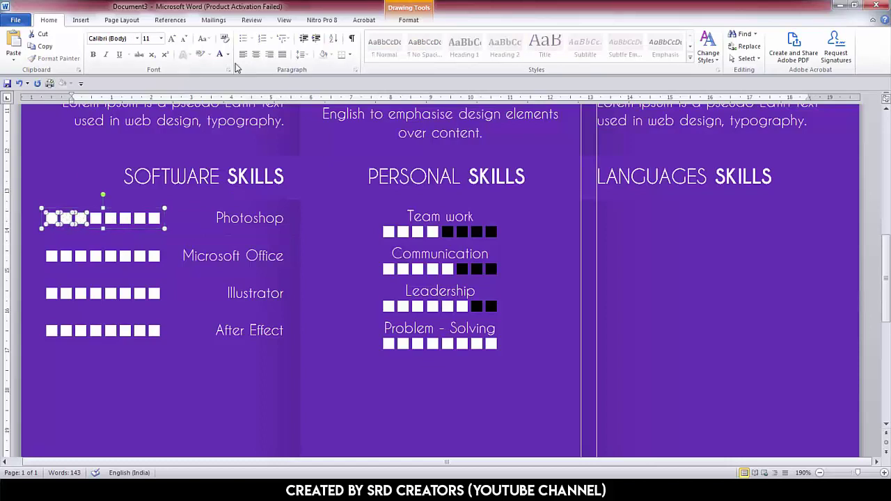
click(409, 20)
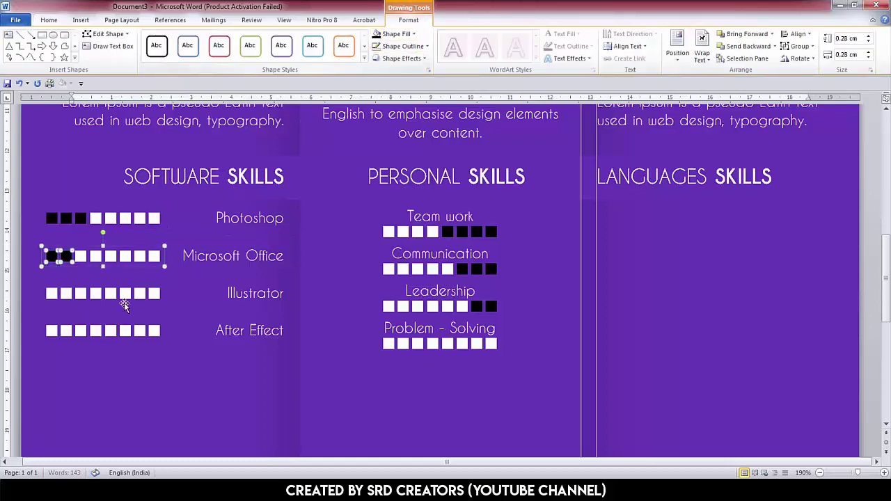
click(54, 296)
shift+click(67, 294)
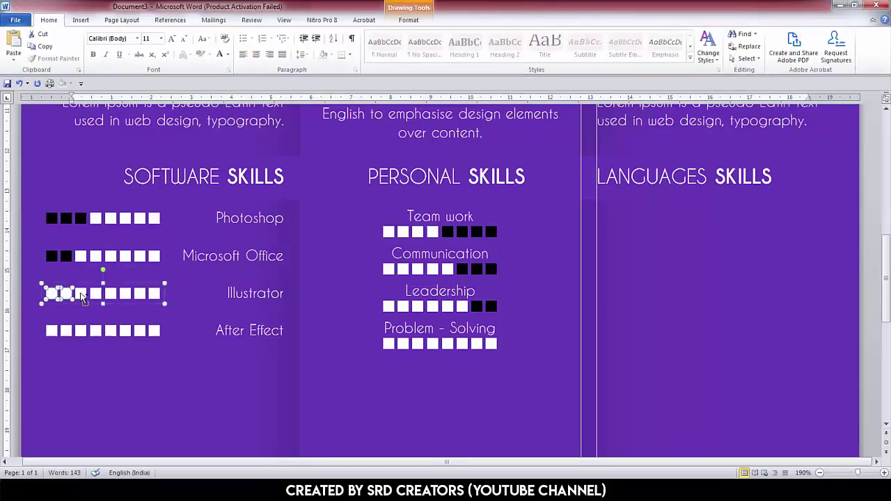
click(407, 21)
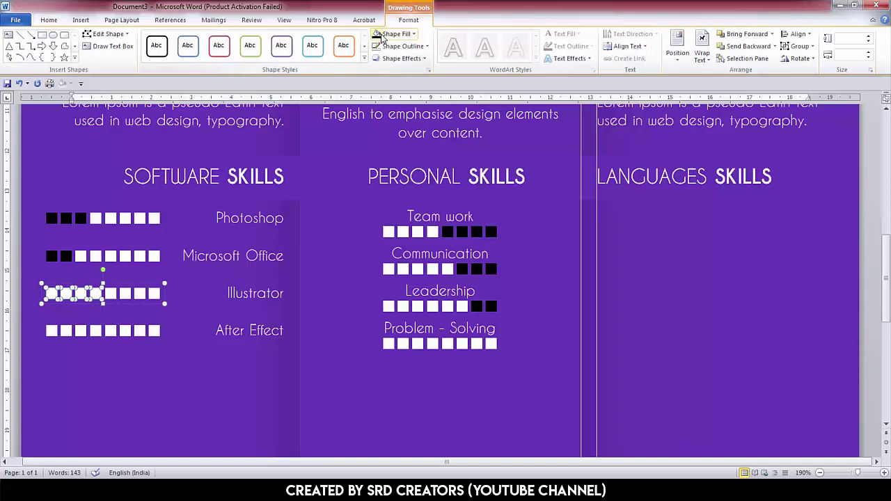
click(376, 35)
- Fill the After Effect rating squares black, then select all Software Skills rows and labels
click(52, 332)
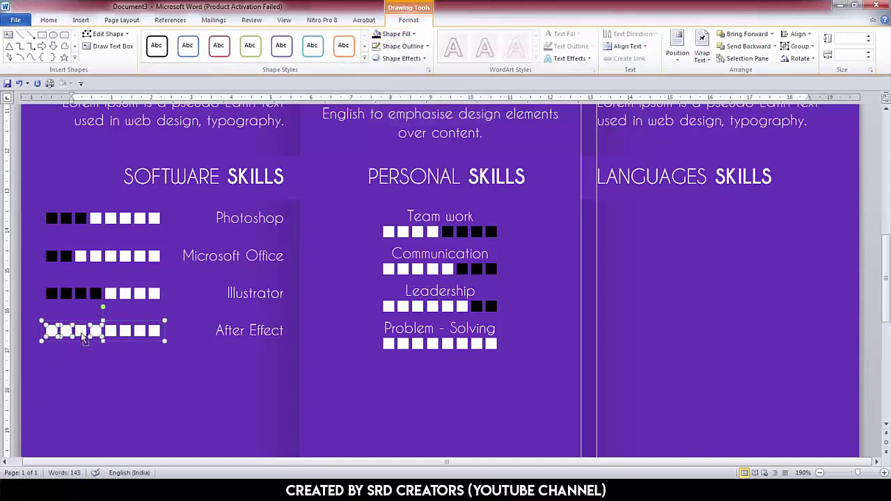
click(376, 34)
click(460, 232)
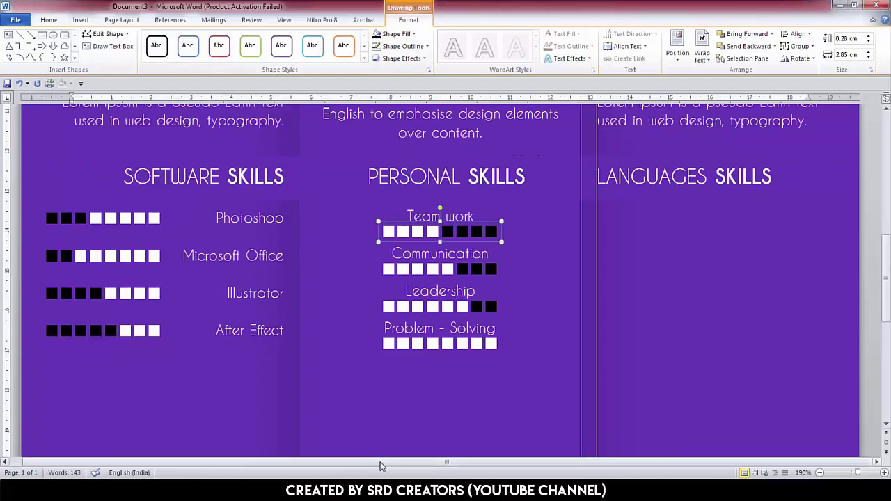
click(254, 212)
click(147, 219)
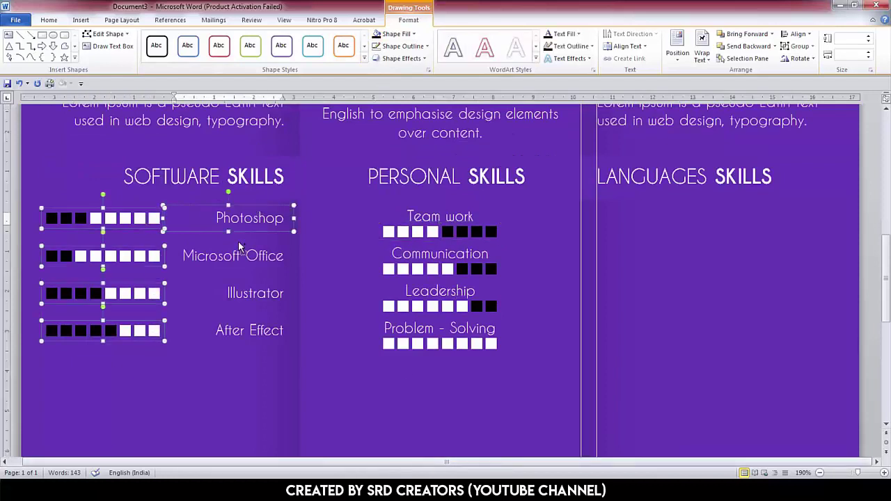
- Copy the Software Skills rows into the Languages column, with labels left and rating squares flipped horizontally
drag(246, 322, 786, 321)
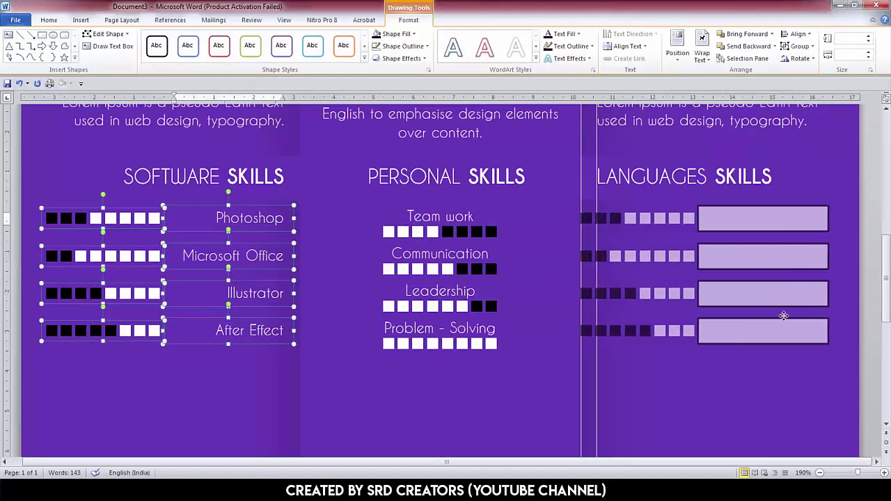
click(786, 203)
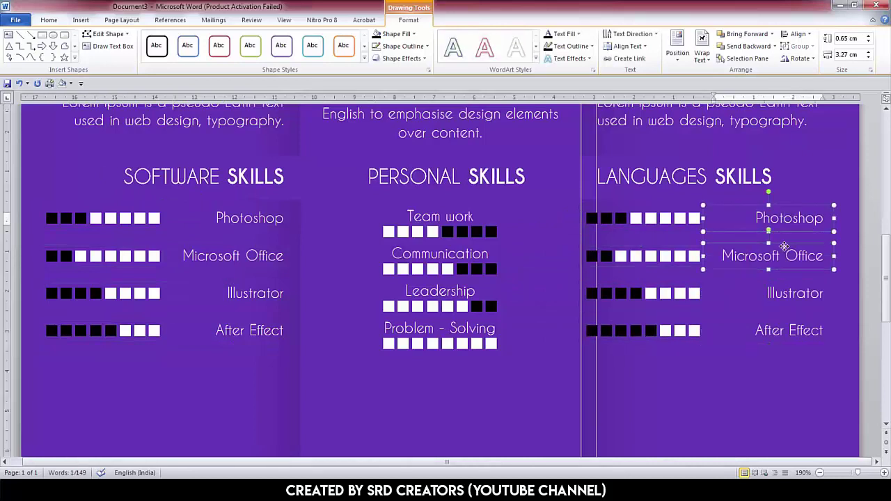
mouse_move(783, 320)
mouse_down()
mouse_move(671, 318)
mouse_move(801, 334)
mouse_up()
click(632, 223)
shift+click(638, 255)
shift+click(663, 336)
click(799, 58)
- Left-align the four copied skill labels and nudge them slightly left
double_click(670, 224)
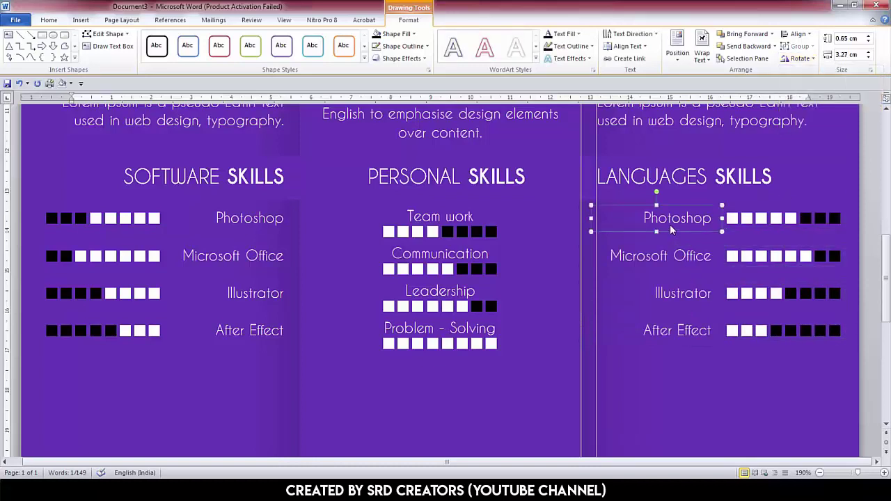
key(ctrl+l)
triple_click(660, 256)
key(ctrl+l)
double_click(683, 293)
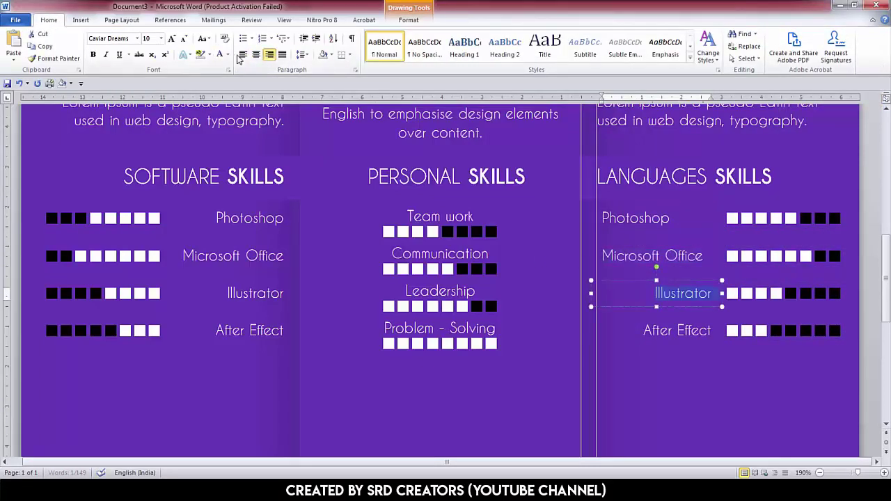
key(ctrl+l)
triple_click(677, 330)
shift+click(645, 278)
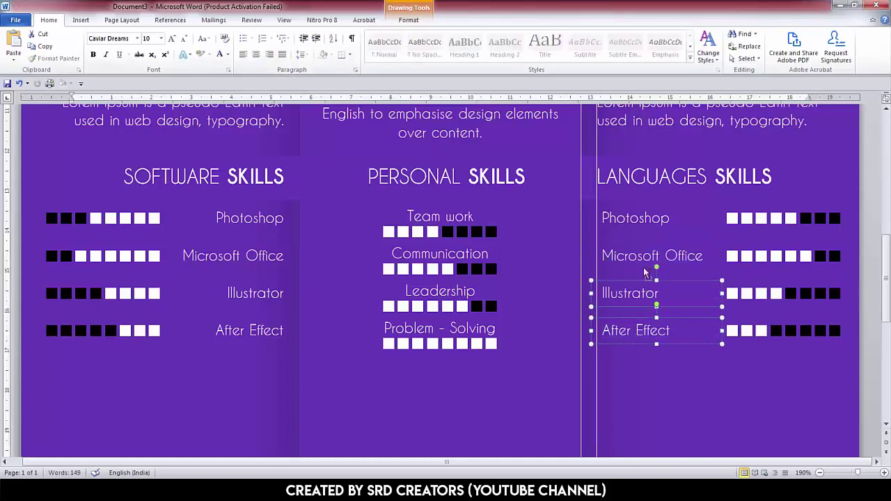
key(Left)
key(Left)
key(Left)
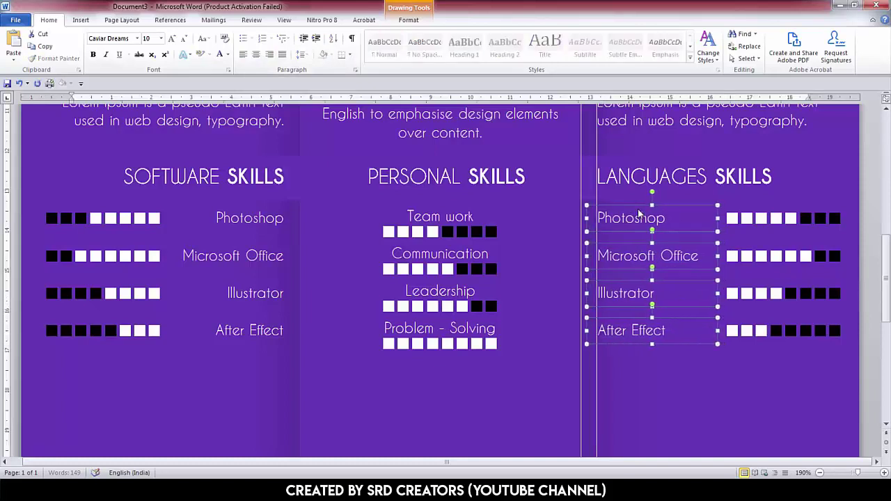
- Rename the labels English, Hindi, Marathi and Urdu, then select their rating squares
double_click(663, 218)
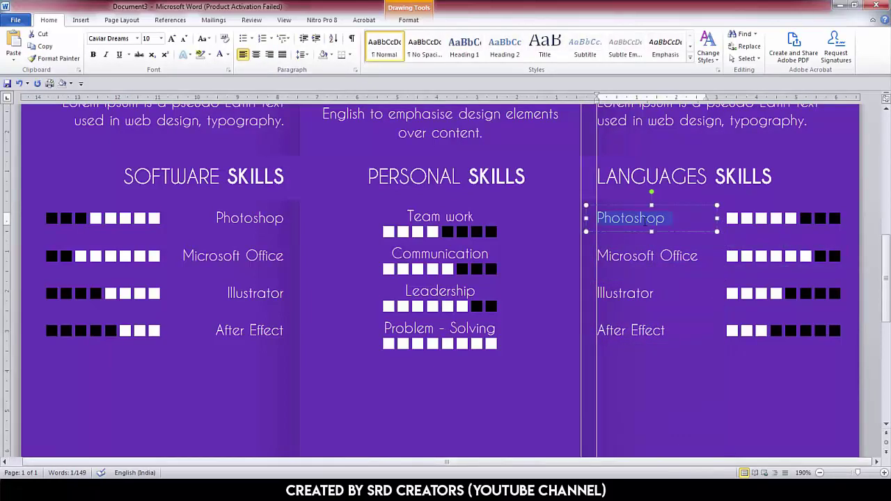
text(English)
triple_click(659, 253)
text(Hindi)
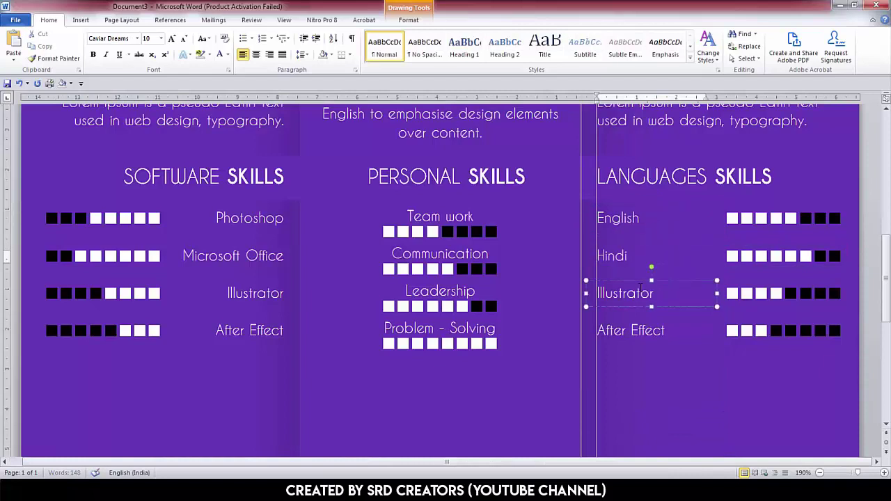
triple_click(641, 292)
text(Marathi)
click(634, 330)
text(Ur)
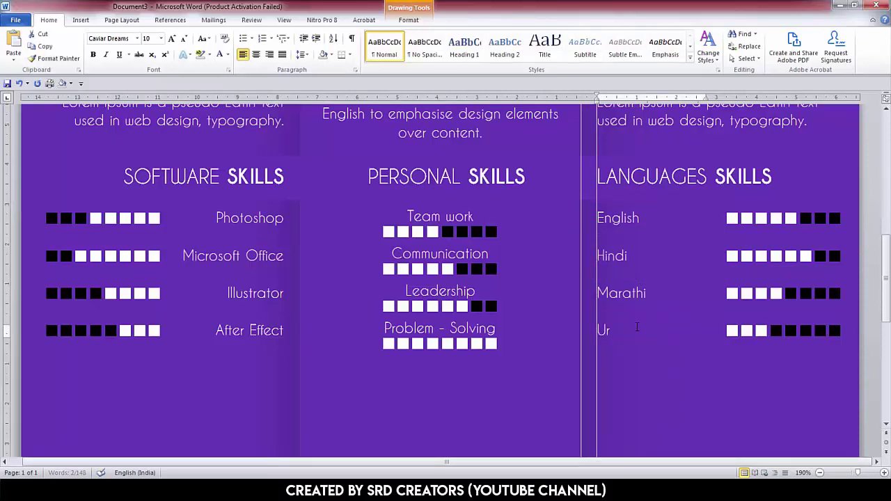
text(du)
click(765, 229)
shift+click(769, 336)
- Fill the chosen English rating squares black
drag(768, 336, 755, 336)
scroll(750, 293, up, 1)
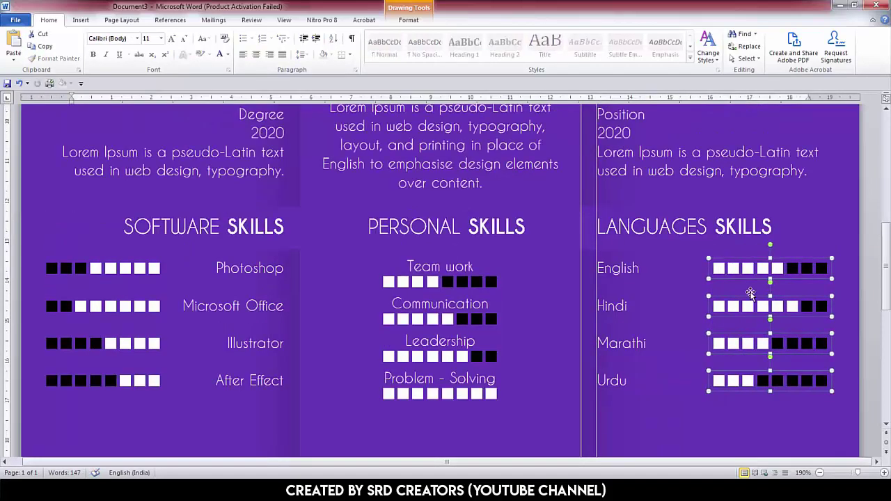
click(772, 270)
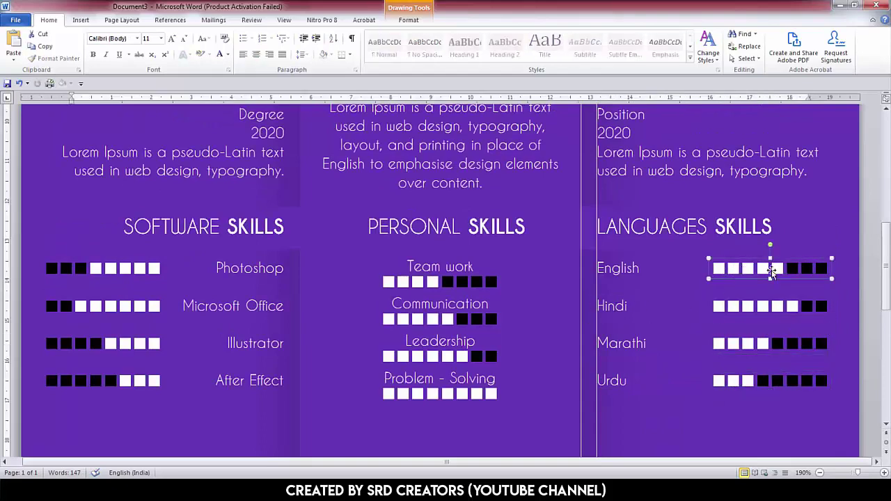
click(409, 19)
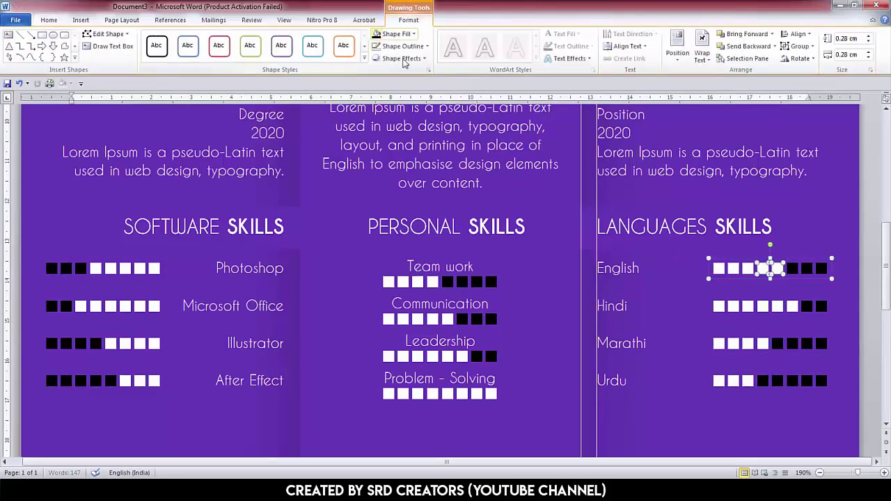
click(376, 34)
- Fill the selected Marathi rating squares white
scroll(796, 286, down, 1)
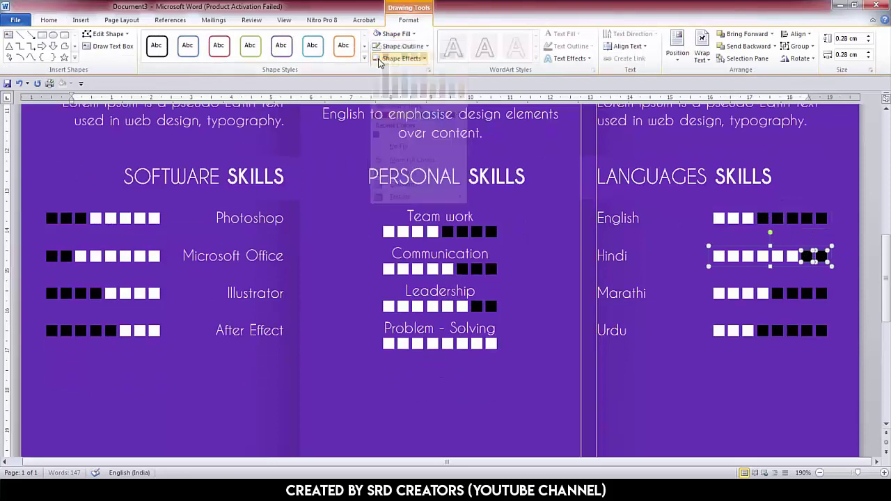
click(792, 296)
click(413, 34)
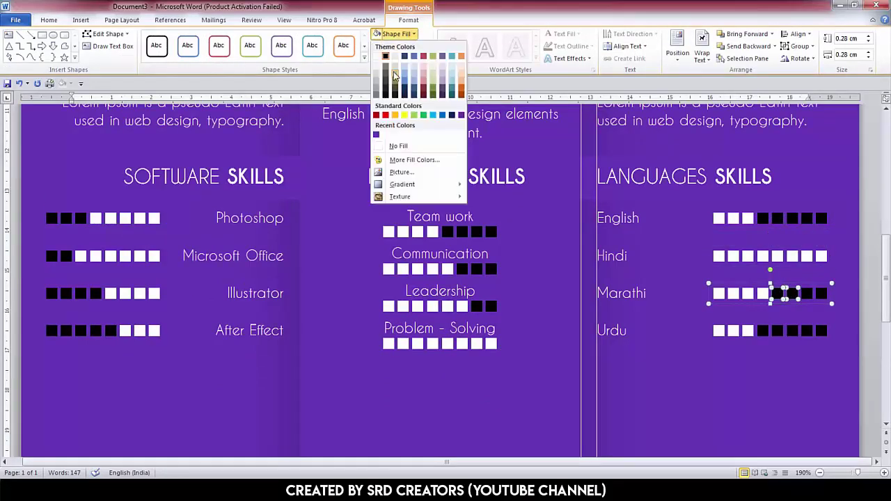
click(414, 33)
- Fill the selected Urdu rating squares white, leaving six white squares per row
click(414, 34)
click(382, 44)
click(766, 330)
click(767, 330)
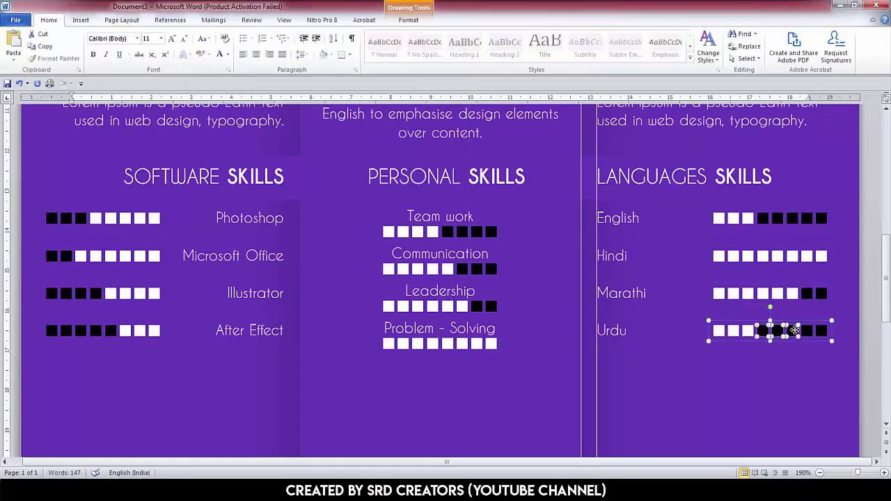
click(408, 19)
click(413, 34)
click(381, 49)
click(456, 287)
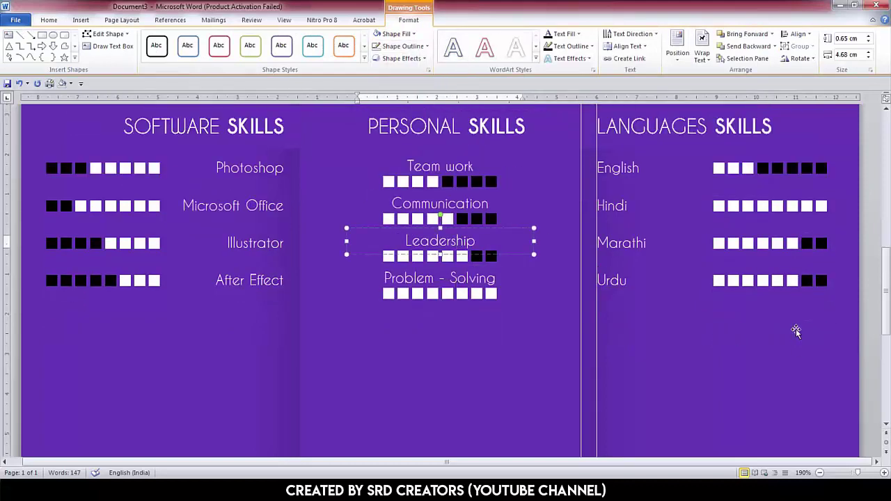
click(793, 293)
- Nudge the divider line under the skills rows slightly lower
scroll(543, 258, up, 10)
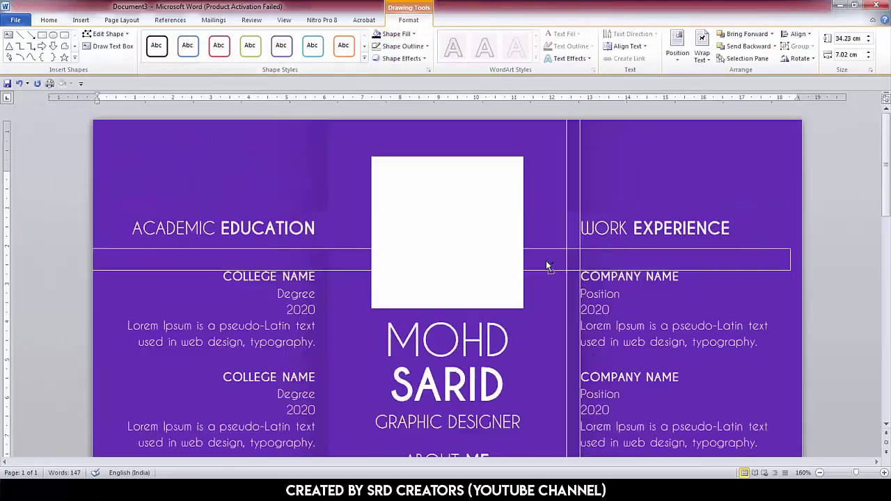
click(565, 183)
scroll(565, 183, down, 3)
scroll(567, 278, down, 3)
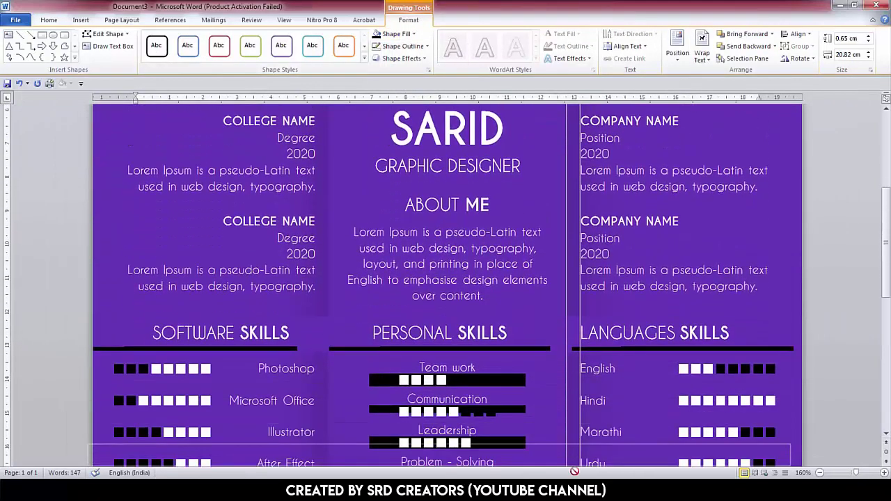
scroll(571, 362, down, 3)
click(570, 390)
scroll(570, 390, up, 4)
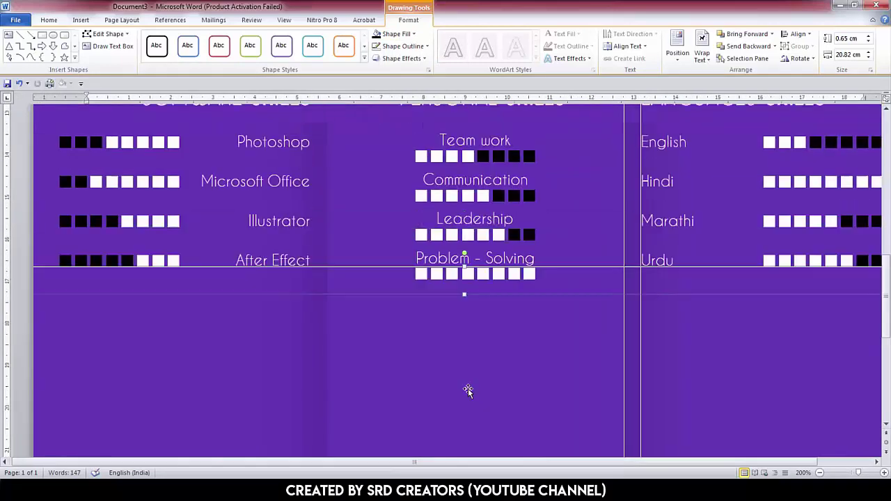
scroll(465, 319, right, 2)
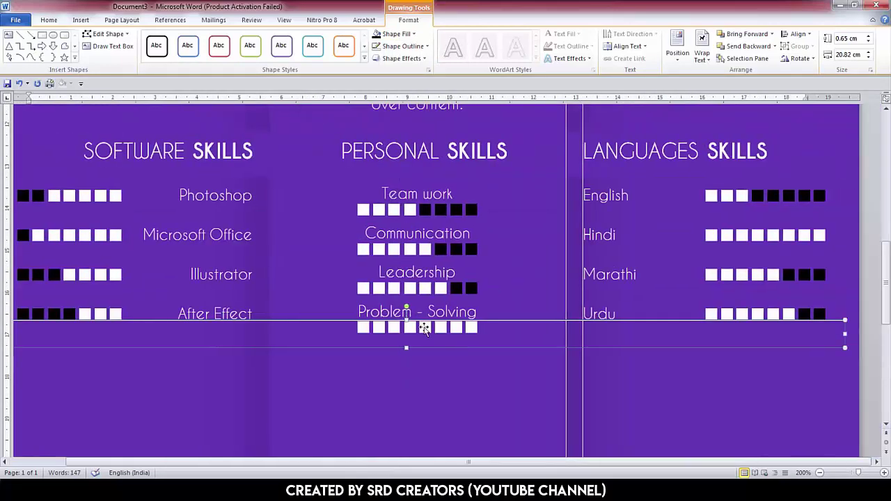
drag(424, 329, 424, 329)
- Copy the SOFTWARE SKILLS and LANGUAGES SKILLS headings below the skills rows
click(253, 132)
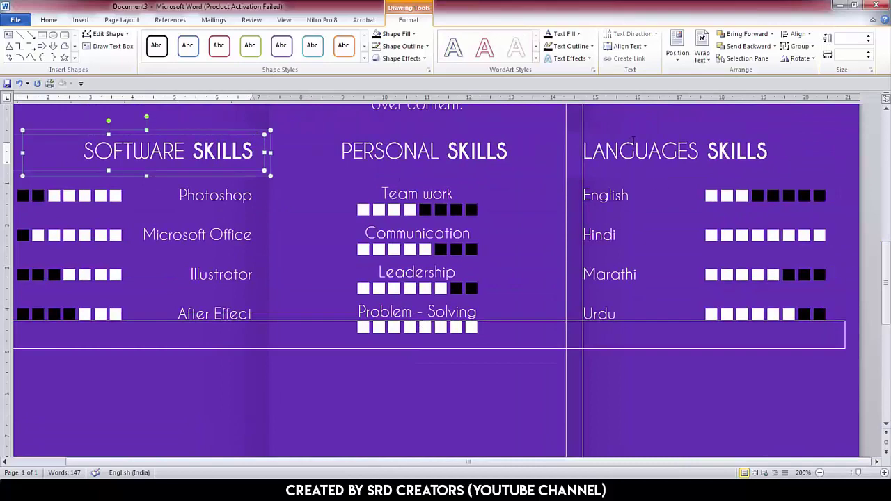
shift+click(572, 151)
drag(573, 152, 563, 350)
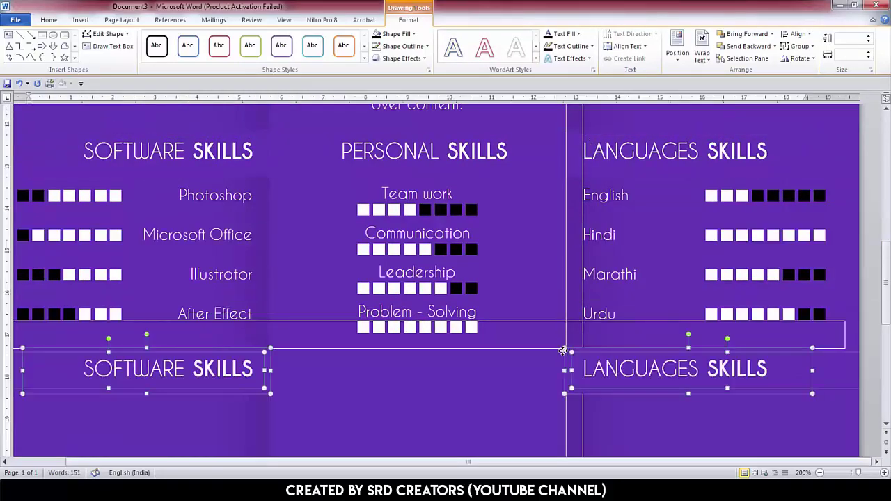
scroll(338, 278, down, 3)
- Retitle the left copied heading ADDITIONAL EDUCATION and select EDUCATION for bolding
click(209, 258)
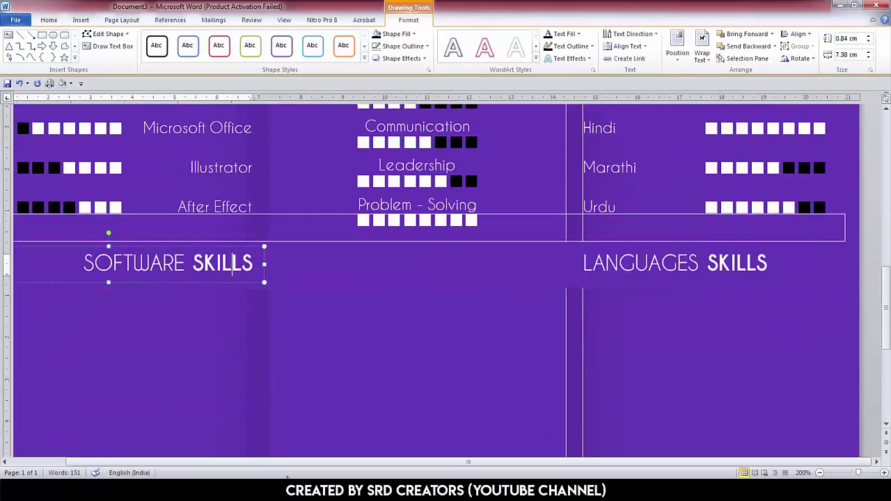
triple_click(244, 263)
text(A)
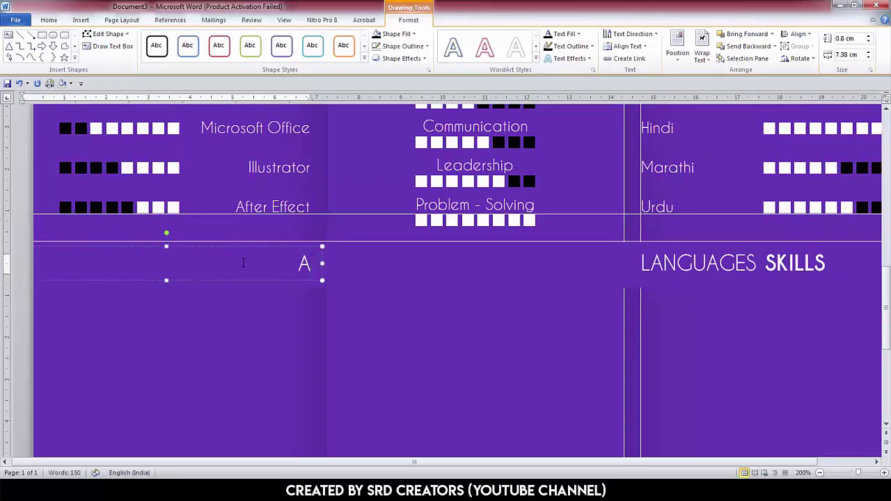
text(DDITIONAL EDUCATION)
double_click(243, 262)
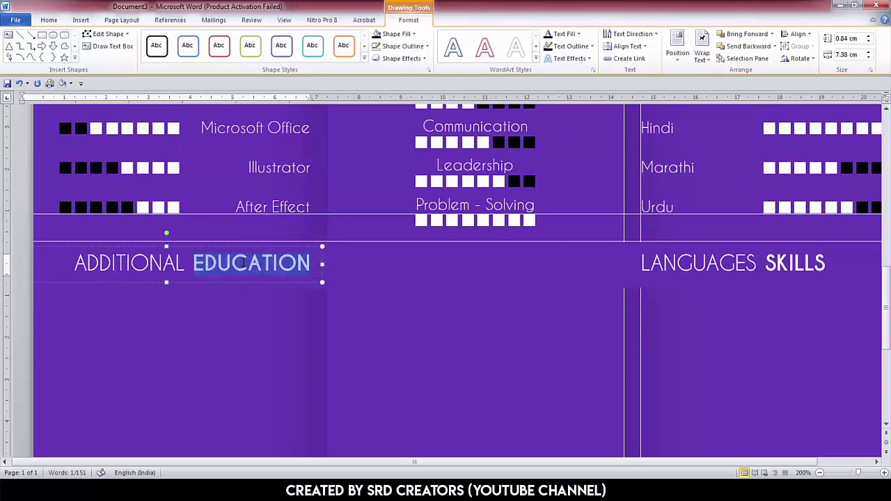
scroll(418, 313, right, 2)
- Retitle the right copied heading AWARD & ACHIVEMENT
click(630, 263)
triple_click(630, 264)
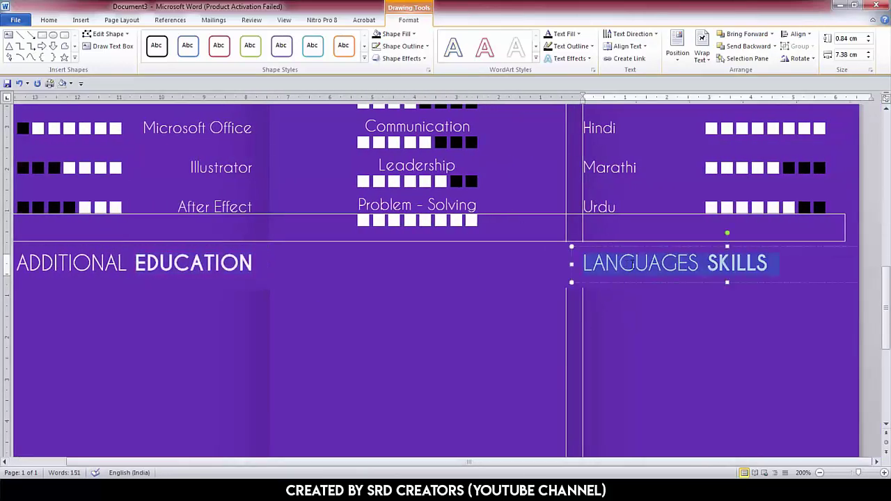
text(AWARD)
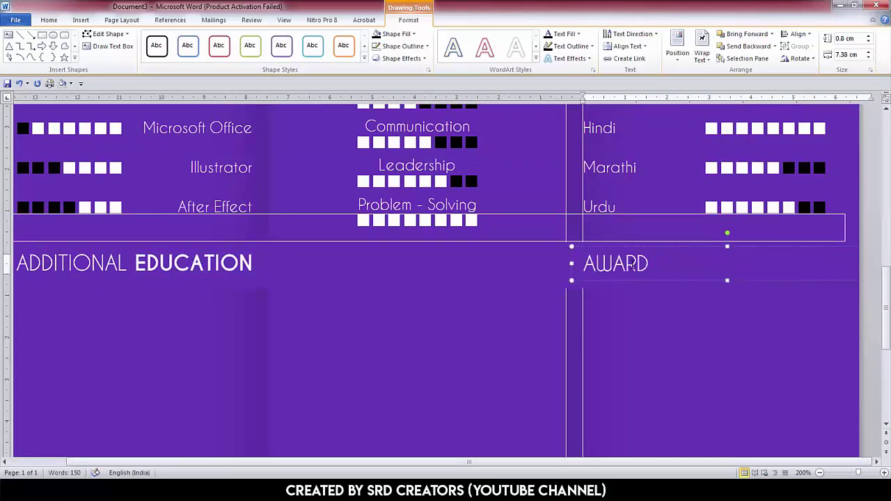
text( & ACHIVEMENT)
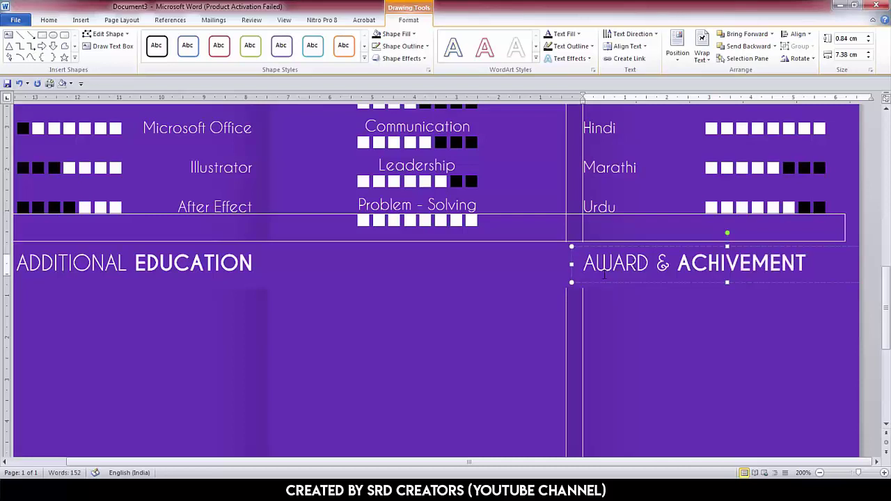
click(529, 268)
- Adjust alignment of the ADDITIONAL EDUCATION box and bring the AWARD & ACHIVEMENT box to front
scroll(529, 268, up, 2)
click(263, 314)
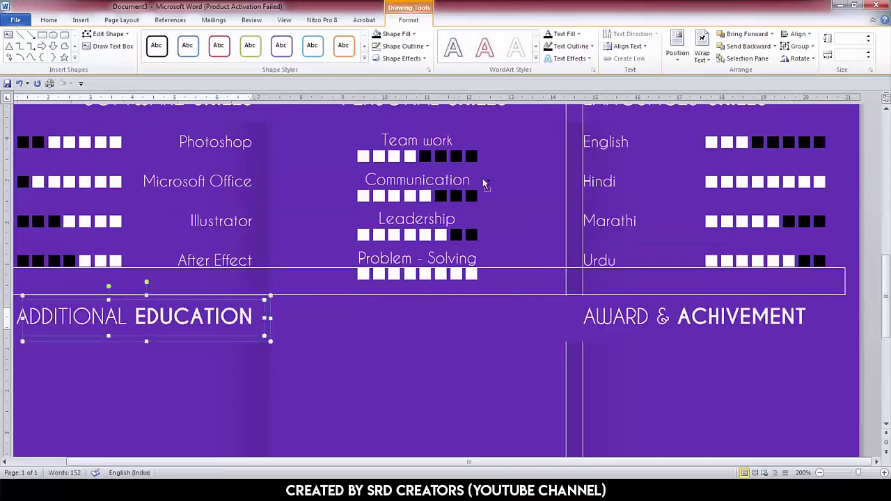
click(796, 33)
click(785, 98)
click(577, 316)
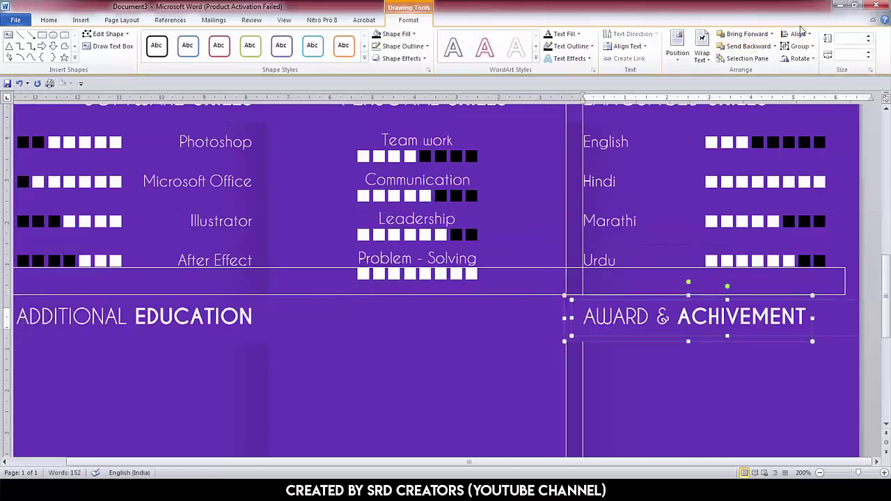
scroll(763, 124, down, 2)
click(772, 34)
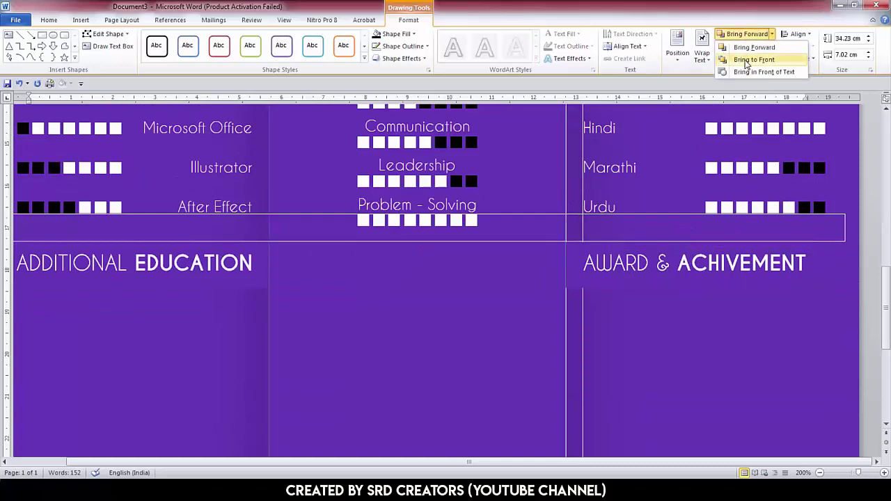
click(748, 62)
click(583, 195)
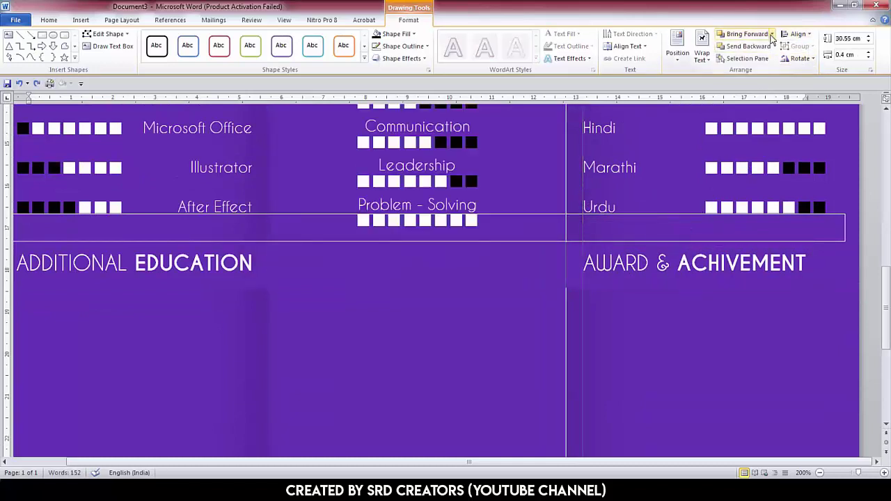
click(613, 247)
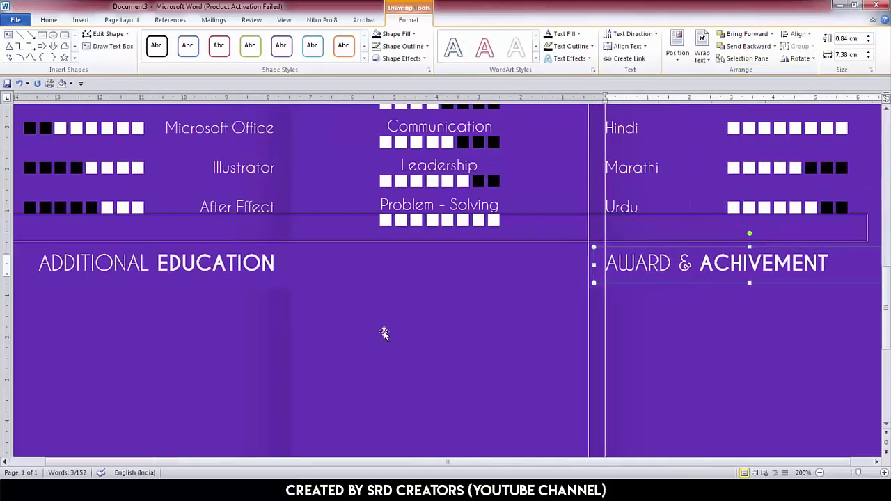
- Add a middle heading copy and retitle it CONTACT ME
scroll(382, 332, up, 3)
drag(451, 172, 451, 391)
scroll(451, 391, down, 1)
triple_click(434, 319)
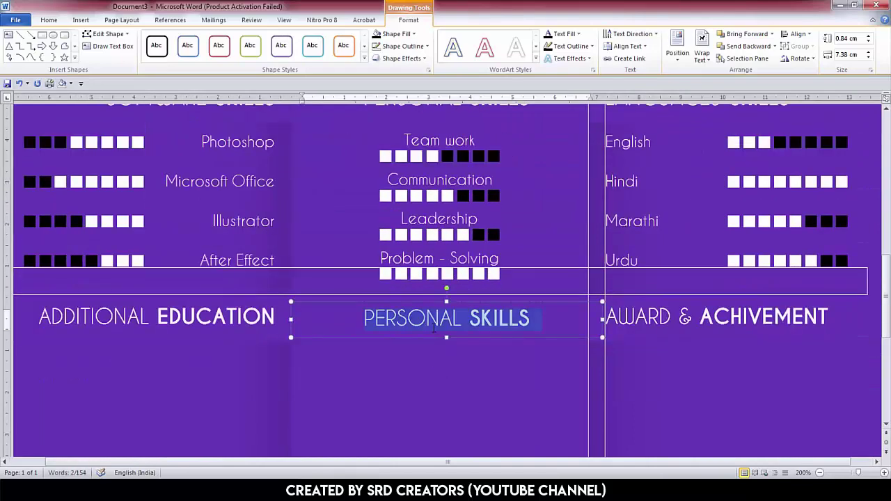
text(CONTACT ME)
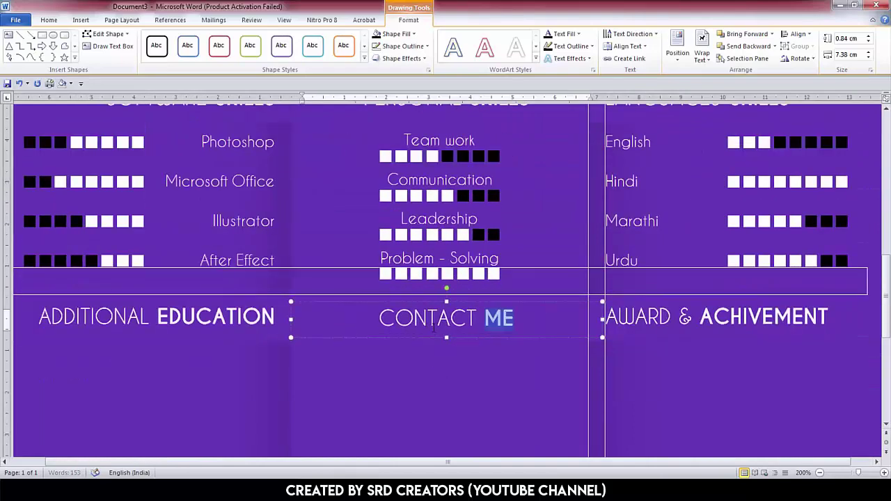
scroll(434, 327, down, 4)
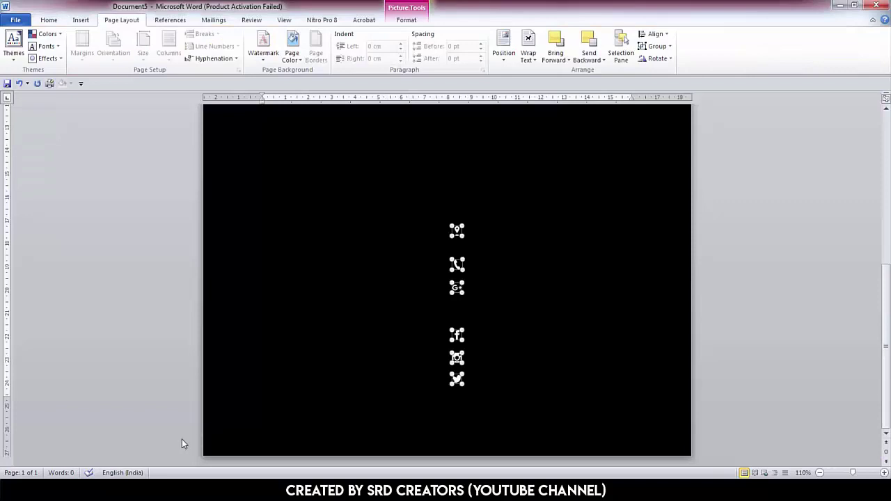
- Paste the contact and social-media icons and move them under CONTACT ME
scroll(475, 351, up, 3)
key(ctrl+v)
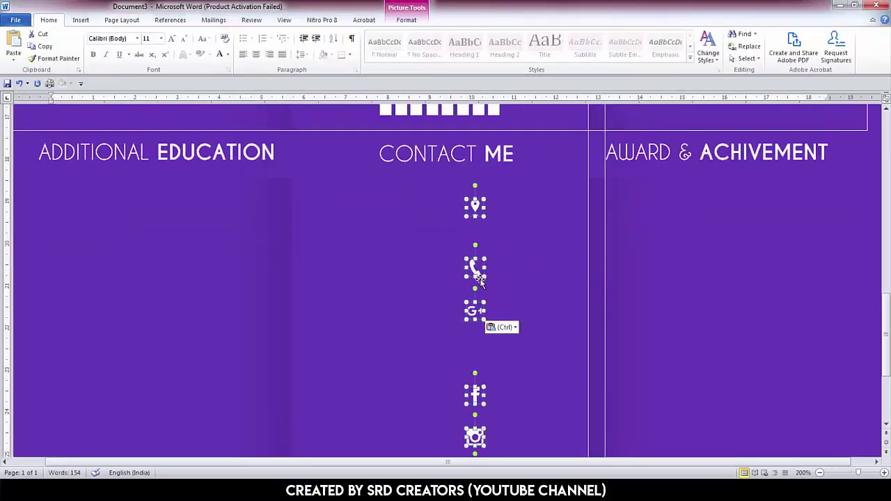
click(481, 282)
drag(527, 192, 515, 212)
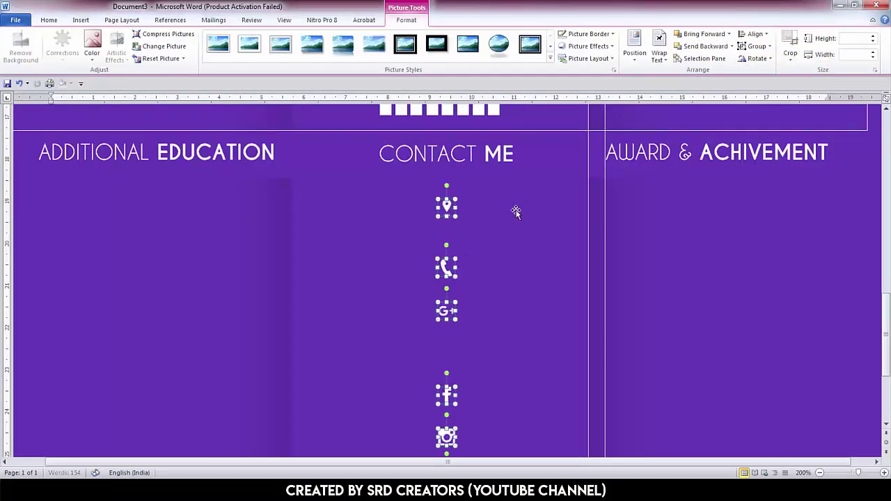
- Align Center the location, phone and Google+ icons
click(446, 206)
click(755, 33)
click(773, 60)
click(446, 268)
click(755, 33)
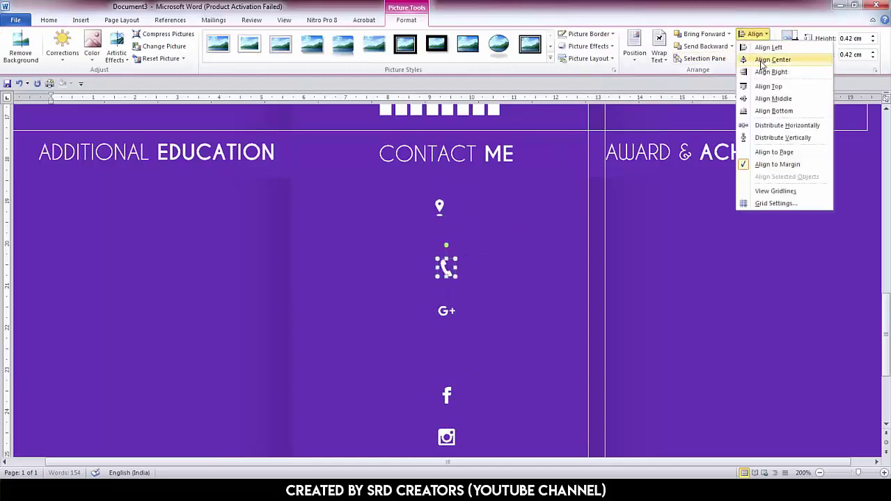
click(773, 59)
click(755, 34)
click(773, 59)
scroll(446, 279, down, 3)
click(446, 236)
- Align Center the Facebook, Instagram and Twitter icons
click(755, 34)
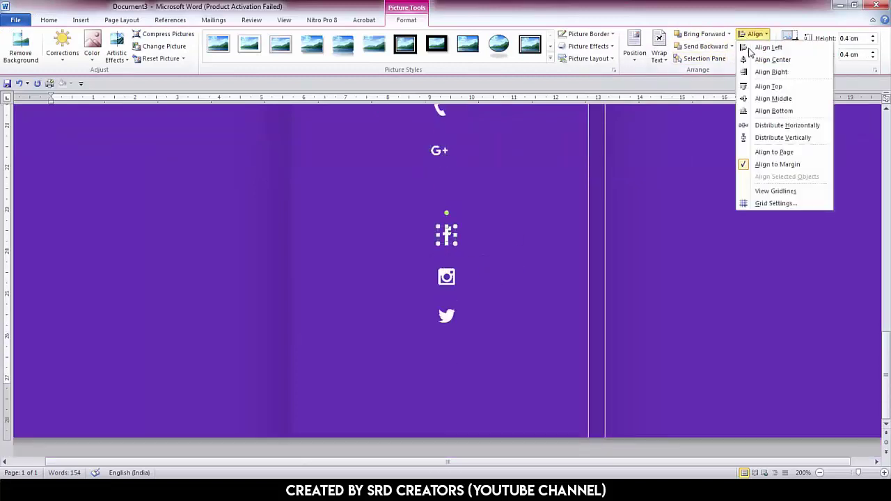
click(772, 59)
click(447, 277)
click(756, 33)
click(773, 60)
click(446, 315)
click(755, 33)
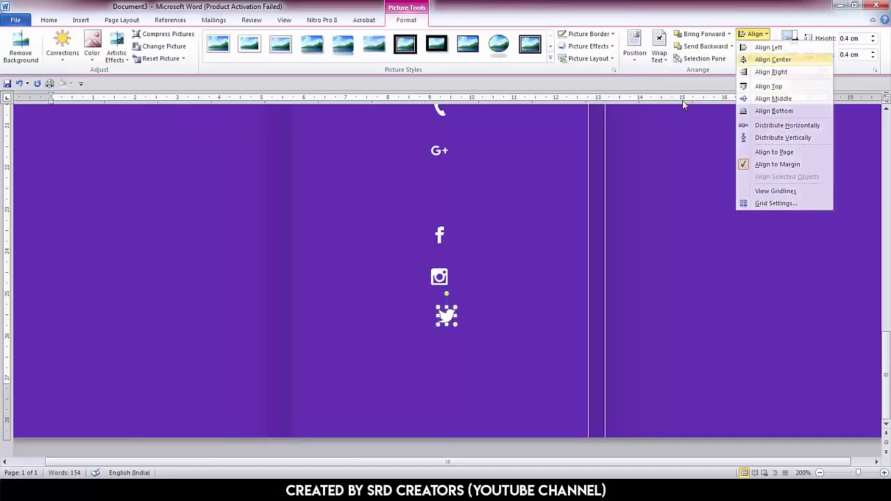
click(772, 59)
- Select the word CONTACT in the CONTACT ME heading
scroll(446, 279, up, 5)
click(418, 205)
double_click(411, 204)
- Paste a text box below CONTACT ME and position it under the location icon
scroll(451, 251, up, 5)
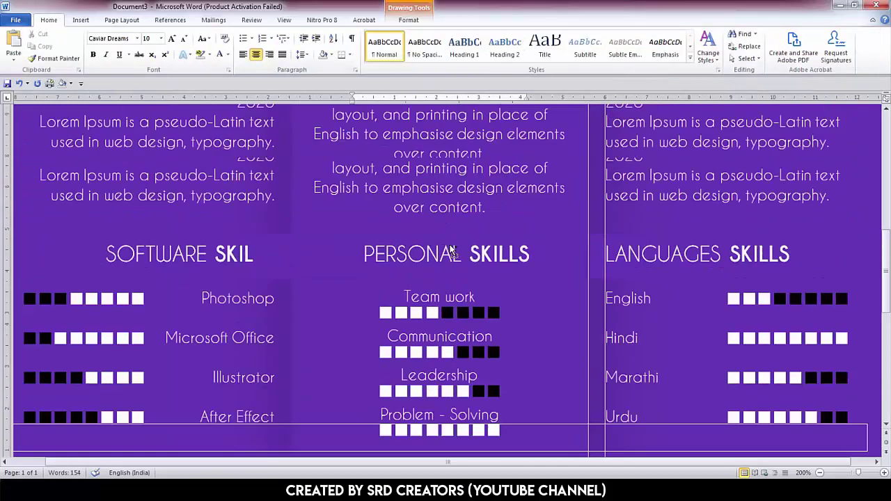
scroll(450, 251, down, 5)
key(ctrl+v)
scroll(445, 260, down, 1)
drag(463, 226, 464, 267)
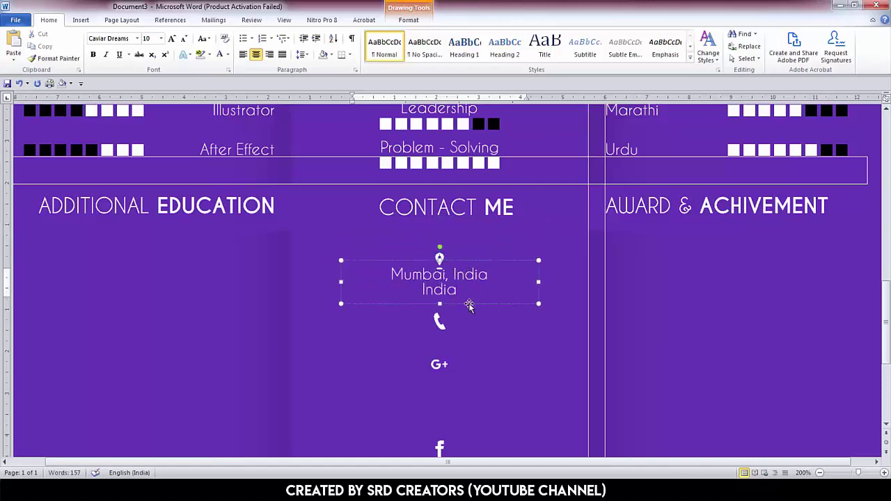
- Duplicate the location text under the phone and e-mail icons, entering the phone number and e-mail address
drag(469, 305, 469, 362)
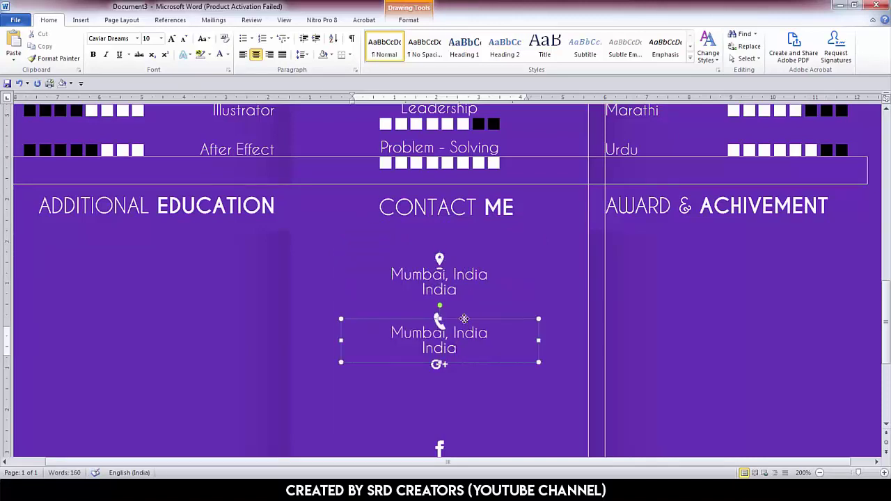
text(+91 1234567)
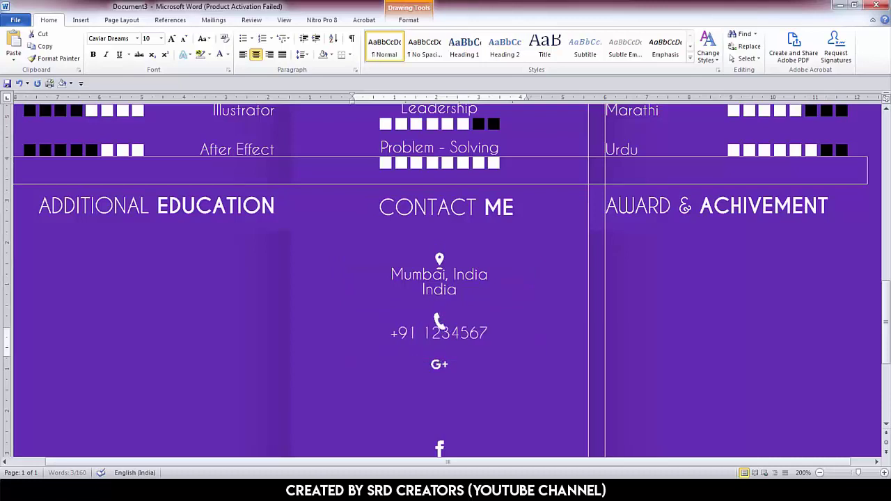
text(89)
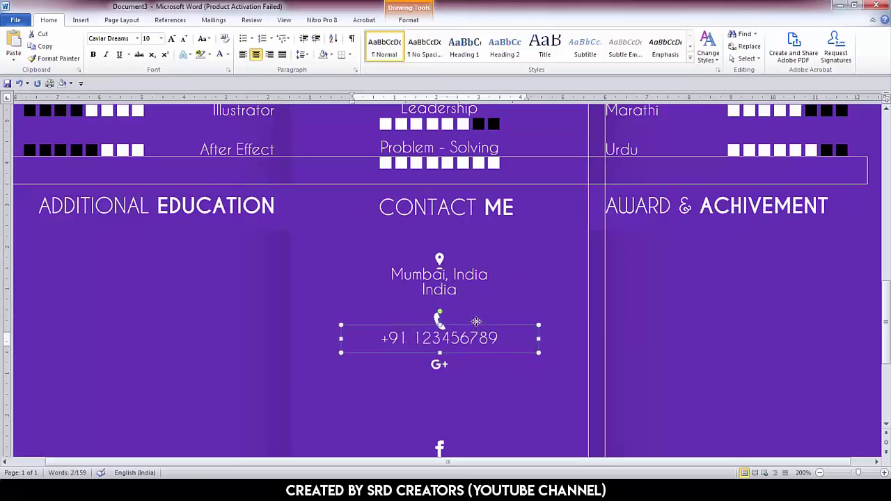
scroll(474, 320, down, 3)
drag(460, 246, 457, 277)
triple_click(453, 272)
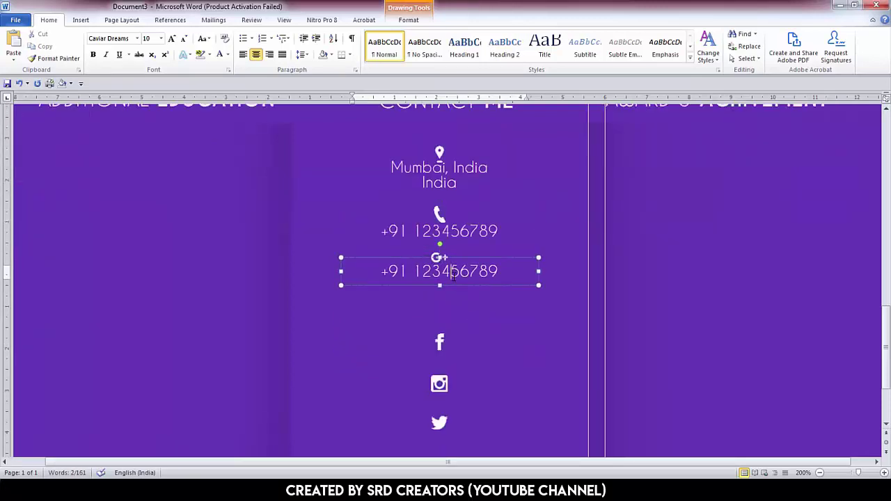
text(Smail.com)
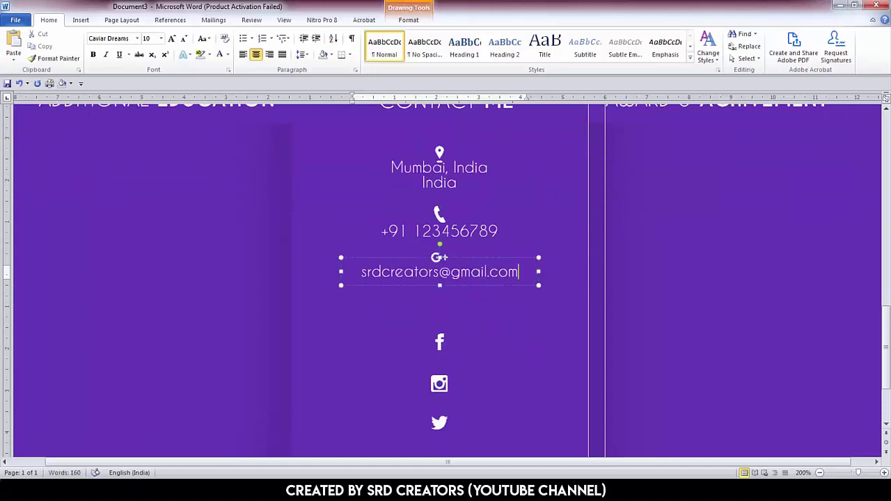
- Centre the location, phone and e-mail icons with their text boxes using Align Center
scroll(463, 278, up, 2)
click(462, 270)
click(471, 320)
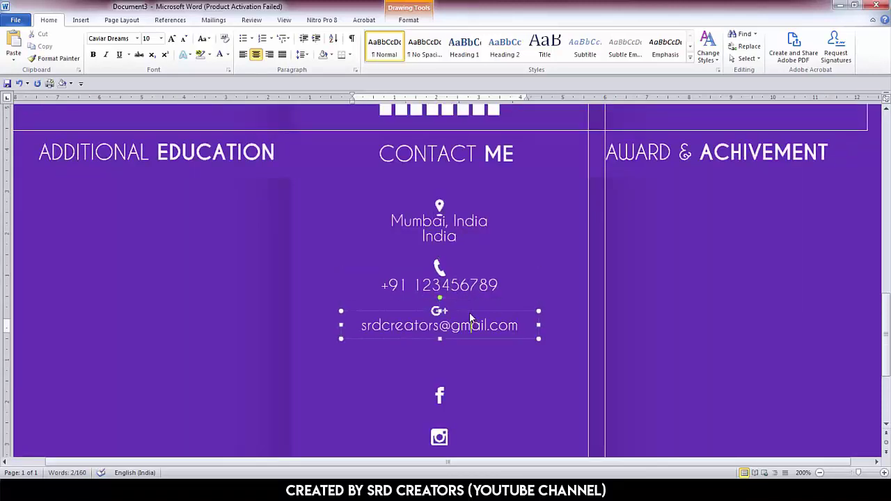
click(440, 206)
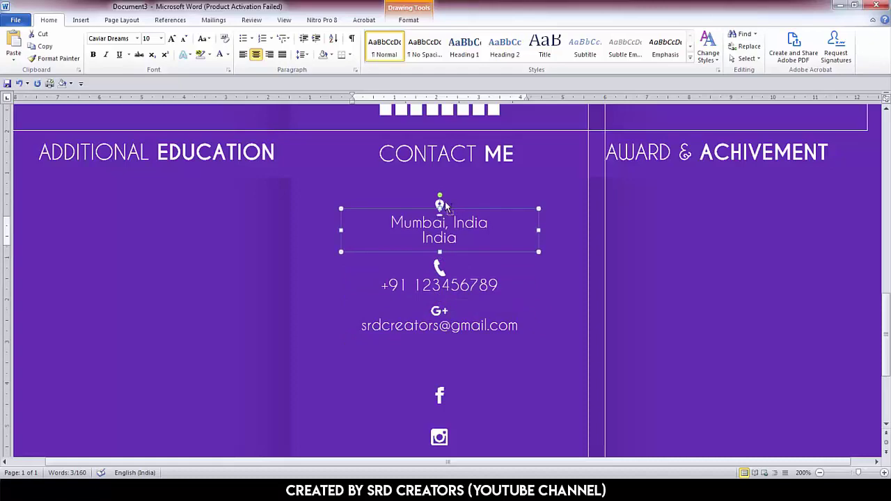
shift+click(439, 204)
shift+click(439, 266)
shift+click(432, 307)
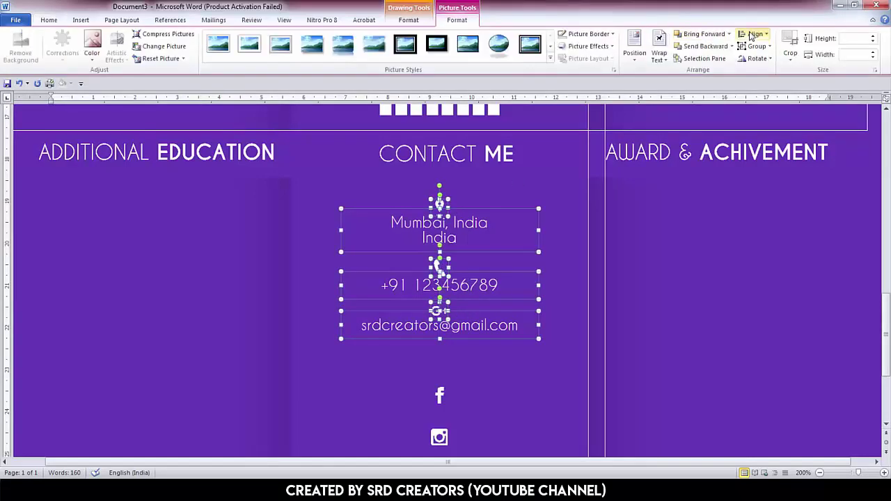
click(756, 46)
- Place a copy of the CONTACT ME heading below the contact items
scroll(571, 207, up, 2)
drag(459, 316, 459, 297)
scroll(459, 296, down, 3)
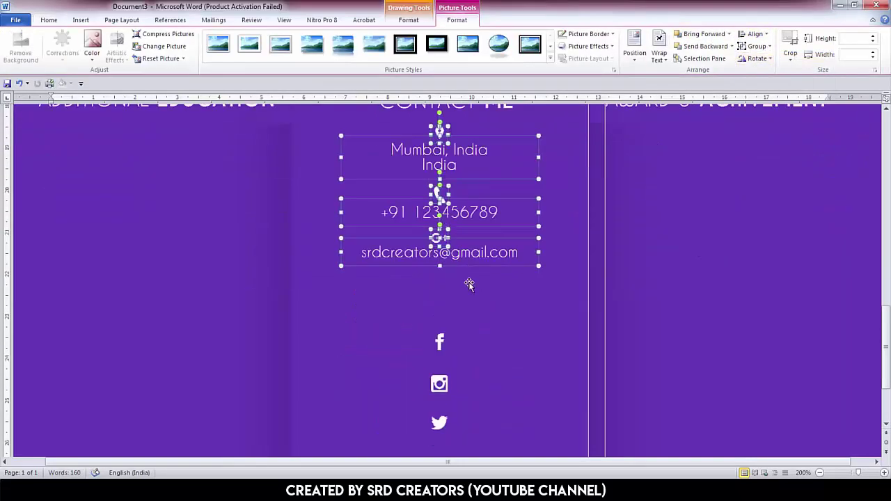
scroll(459, 297, up, 2)
drag(459, 223, 459, 386)
- Retype the copied heading to read FOLLOW ME
scroll(459, 386, down, 1)
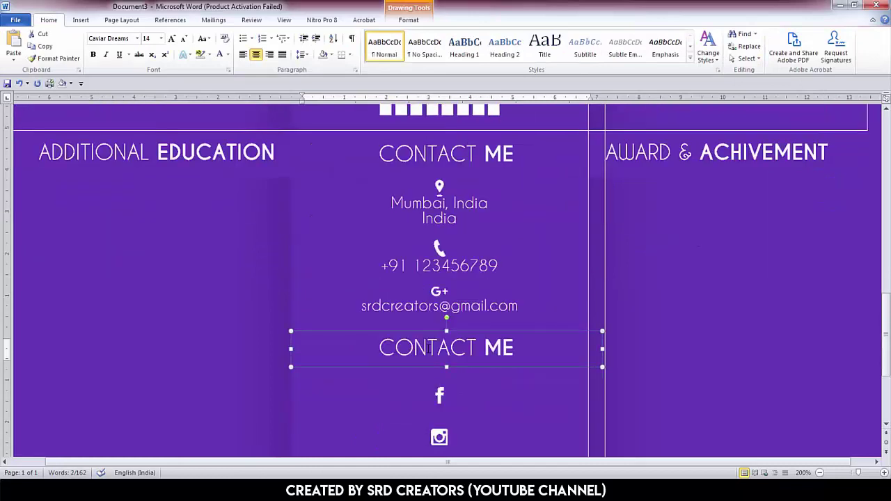
double_click(426, 349)
text(FLOO)
text(LLOW)
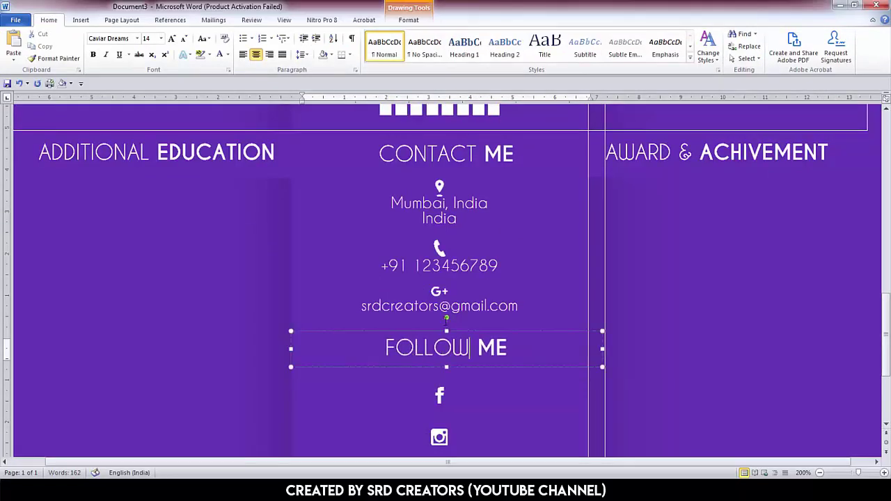
scroll(430, 353, down, 3)
scroll(459, 214, up, 1)
- Create Facebook, Instagram and Twitter link boxes under their icons from the e-mail box
mouse_move(459, 214)
mouse_down()
mouse_move(458, 311)
mouse_move(525, 302)
mouse_up()
key(BackSpace)
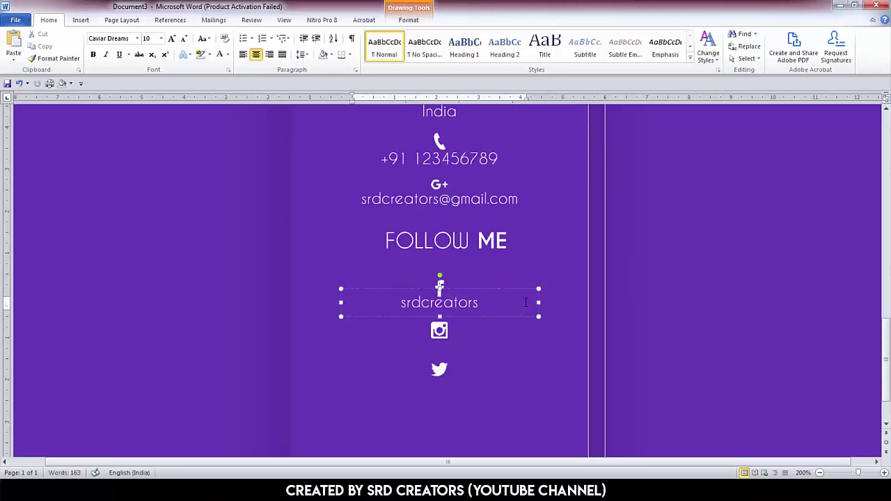
text(WWW.FAC)
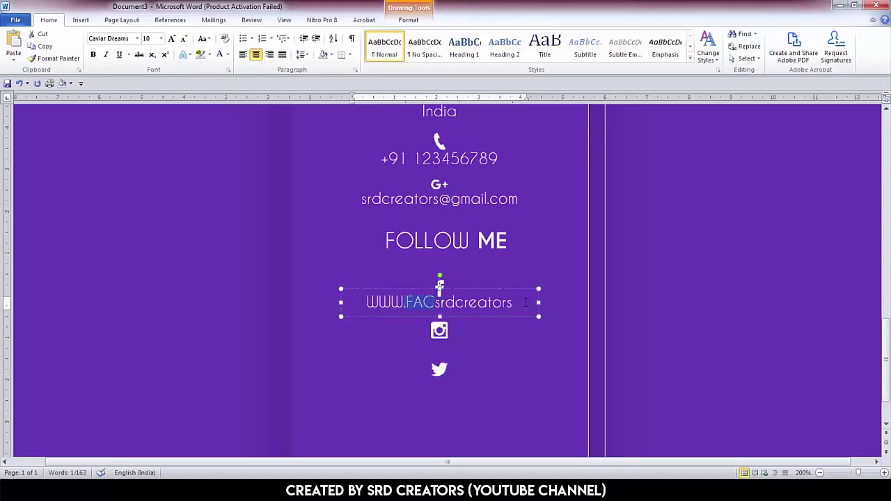
text(book)
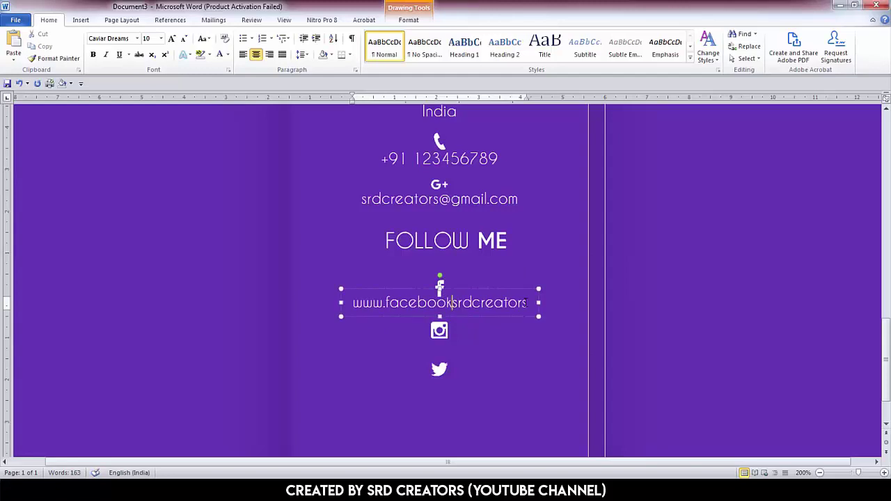
text(.com/)
drag(560, 311, 561, 311)
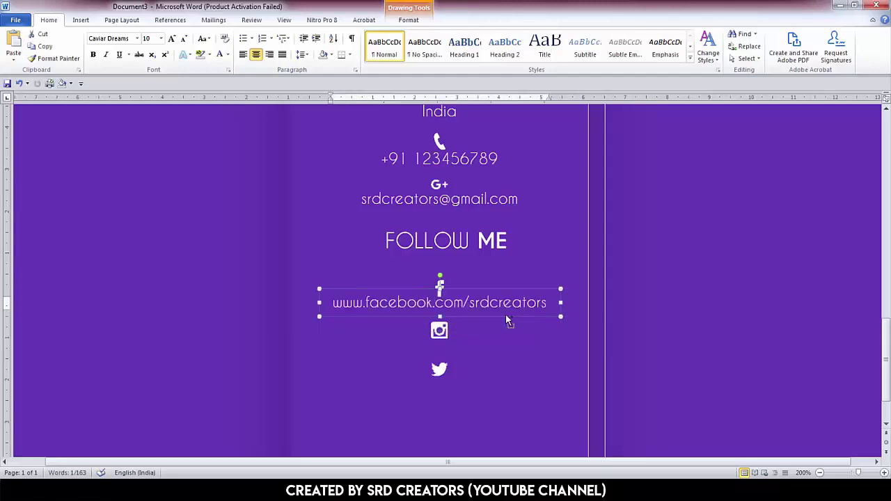
drag(505, 314, 503, 395)
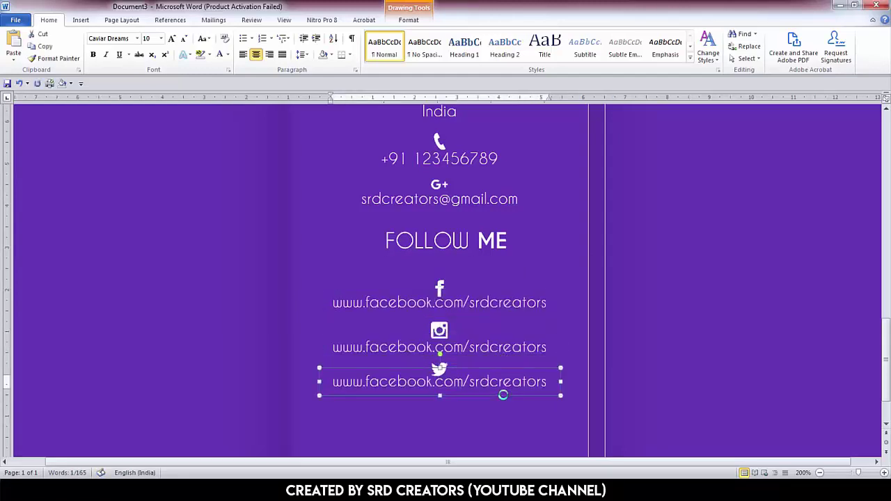
drag(468, 347, 333, 347)
key(BackSpace)
scroll(459, 321, down, 1)
click(459, 321)
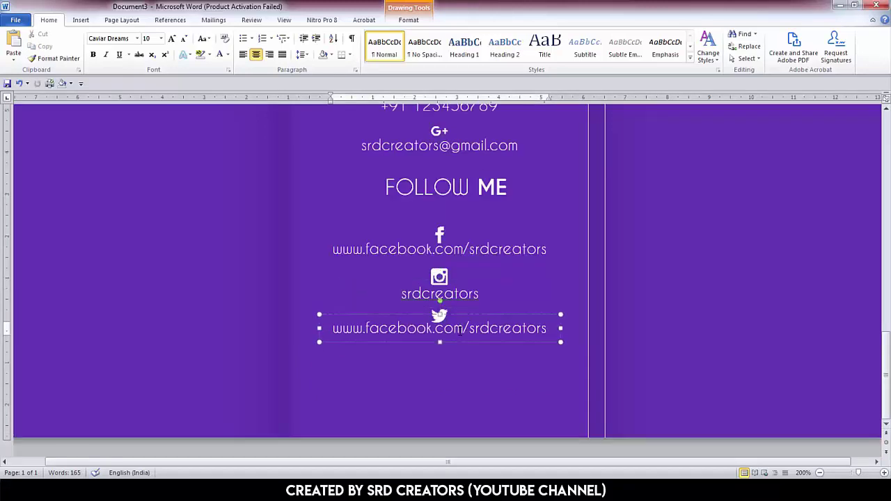
- Centre the social icons and their link boxes using Align Center
scroll(460, 299, up, 2)
scroll(460, 300, down, 1)
click(439, 285)
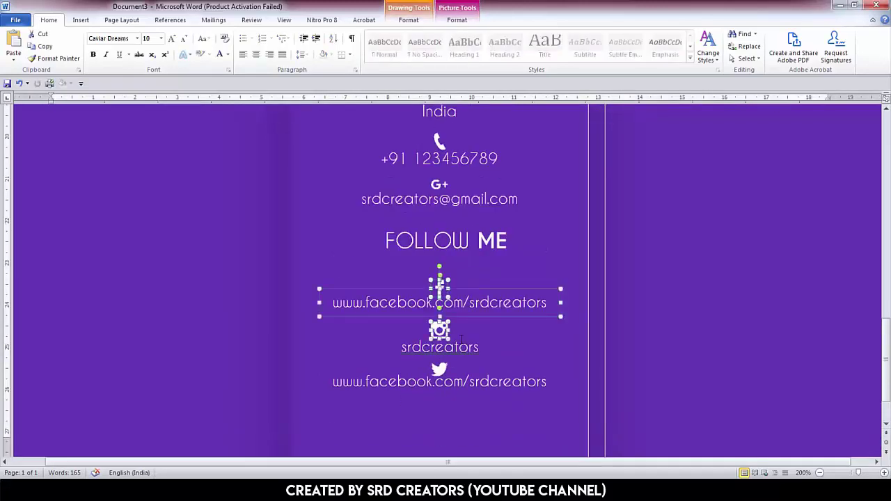
click(457, 20)
click(755, 33)
click(765, 109)
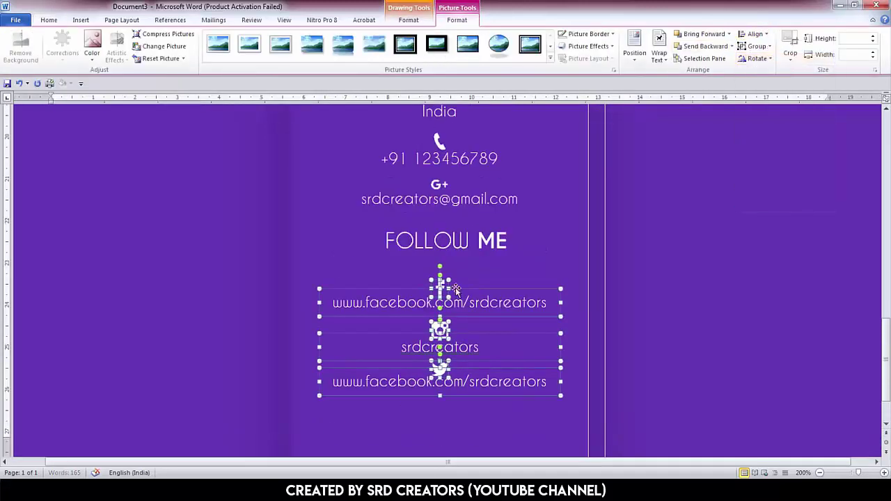
drag(463, 290, 464, 286)
- Place a copy of the FOLLOW ME heading below the Twitter line
scroll(463, 286, down, 1)
scroll(464, 286, up, 4)
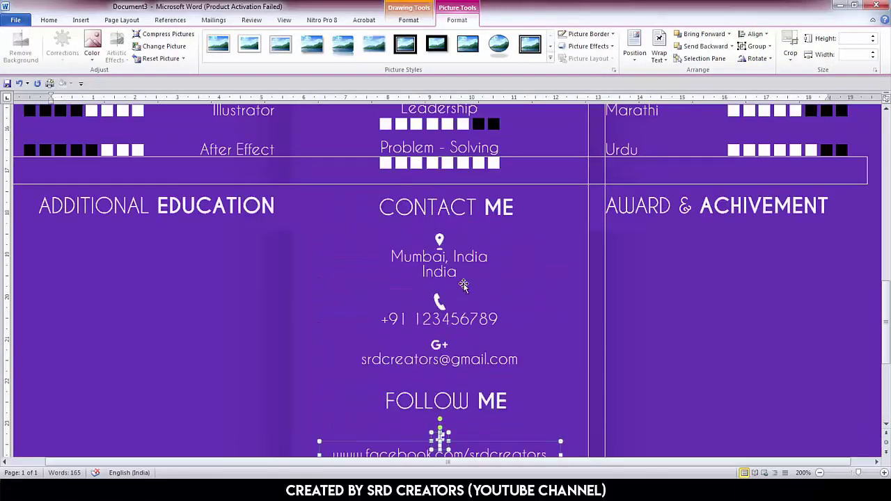
scroll(464, 286, down, 4)
click(455, 189)
drag(459, 207, 447, 368)
- Retype the copied heading as SIGNATURE and duplicate it below
triple_click(448, 348)
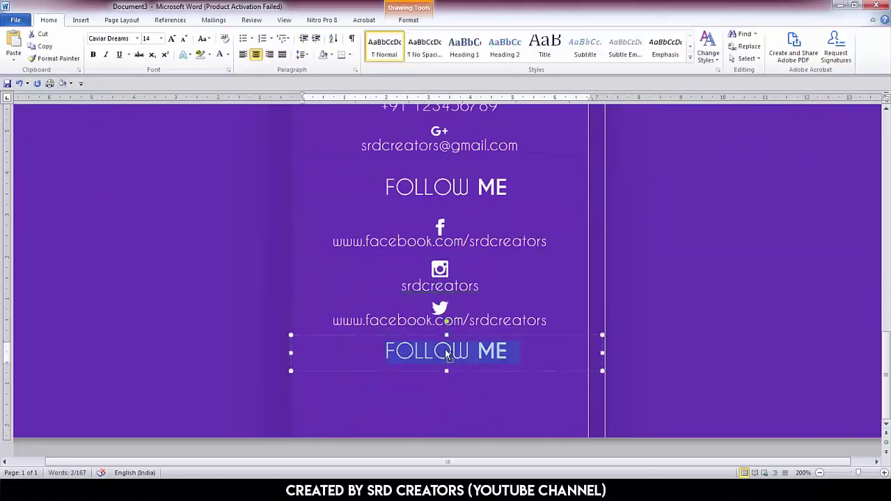
text(SIGNATURE)
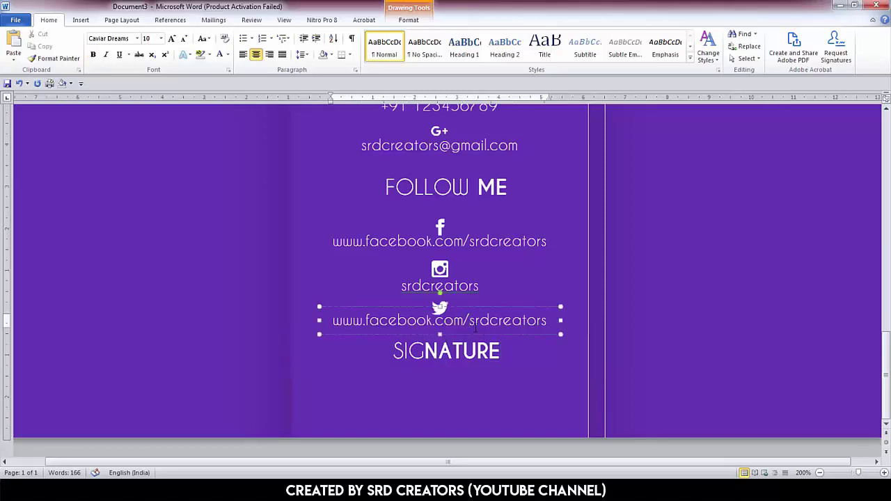
drag(471, 372, 458, 399)
- Replace the copy with the owner's name in 28 pt Charlinda script font
click(449, 381)
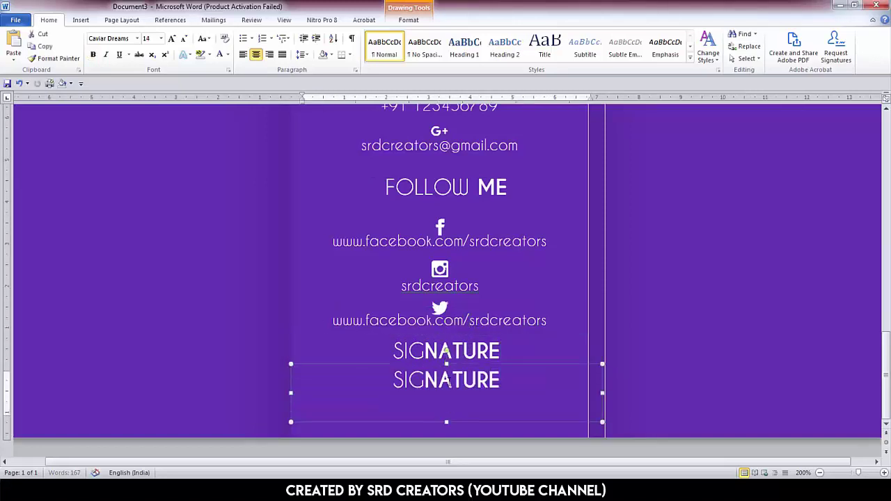
triple_click(449, 381)
text(Sarid)
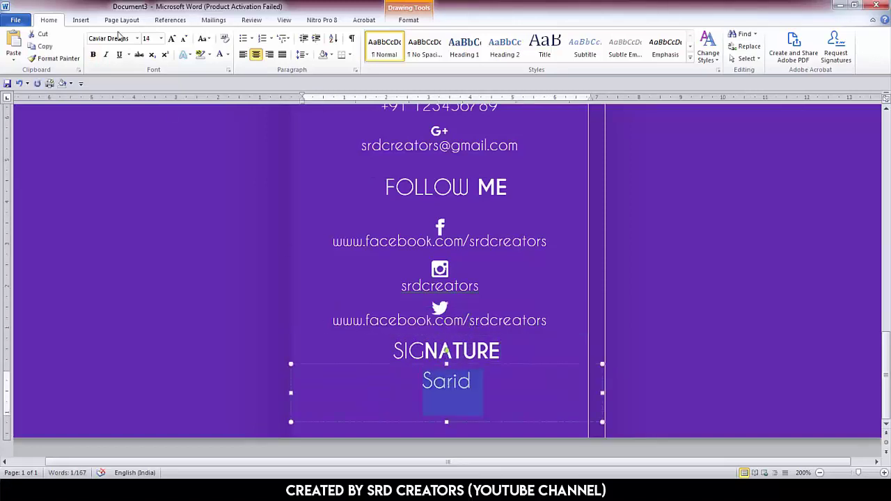
key(Return)
click(147, 41)
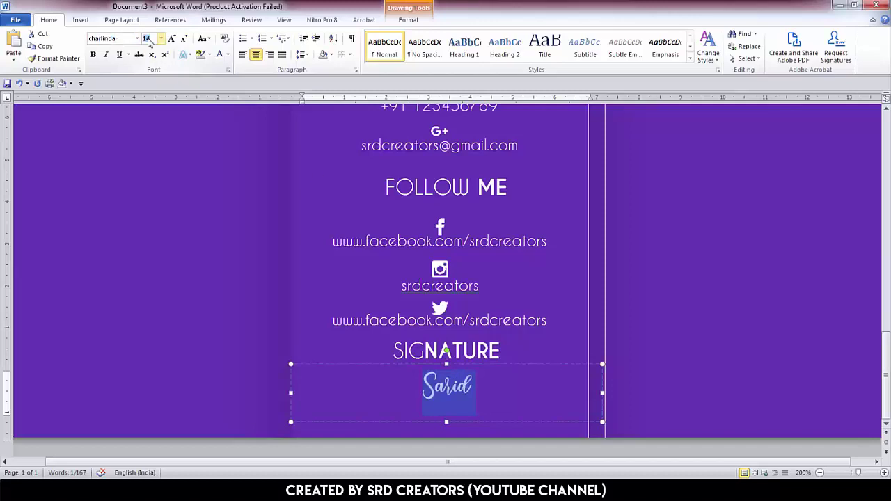
text(28)
key(Return)
click(460, 397)
ctrl+scroll(463, 395, down, 1)
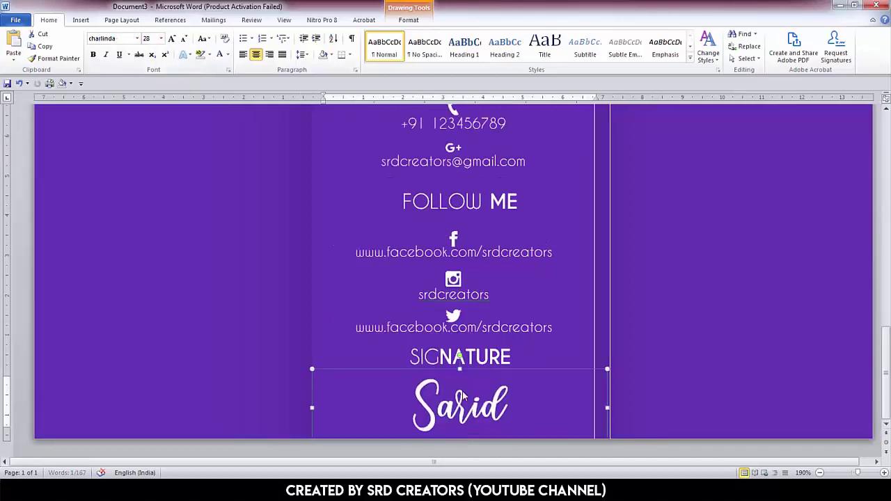
- Ctrl-drag copies of the College Name entries down to sit under the Additional Education heading
click(485, 351)
scroll(485, 352, up, 2)
scroll(390, 411, up, 5)
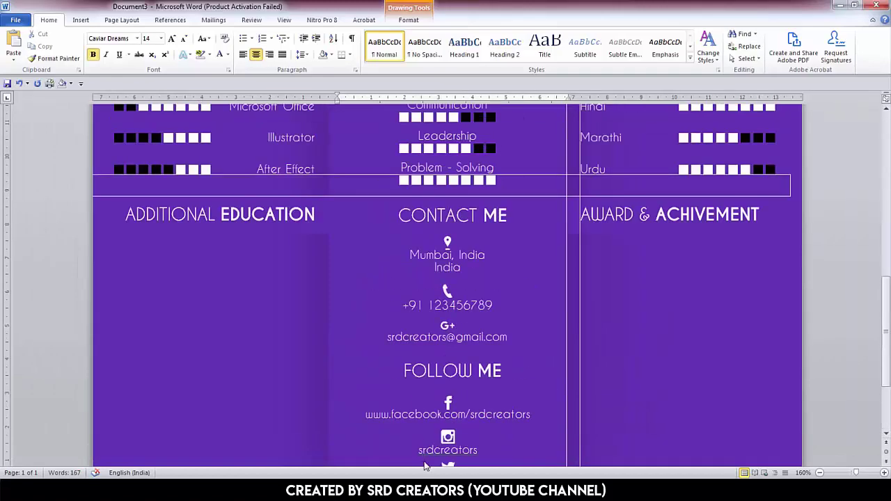
ctrl+scroll(295, 464, up, 1)
click(174, 327)
scroll(174, 327, down, 5)
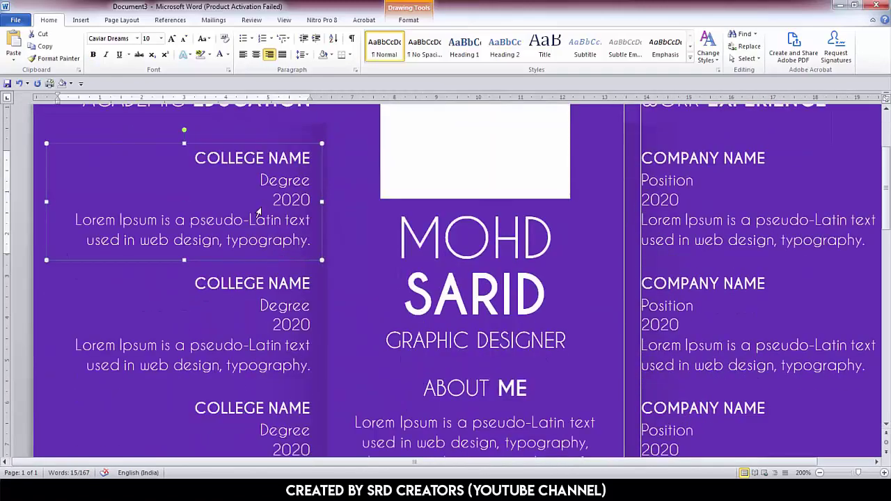
scroll(417, 279, down, 5)
click(219, 263)
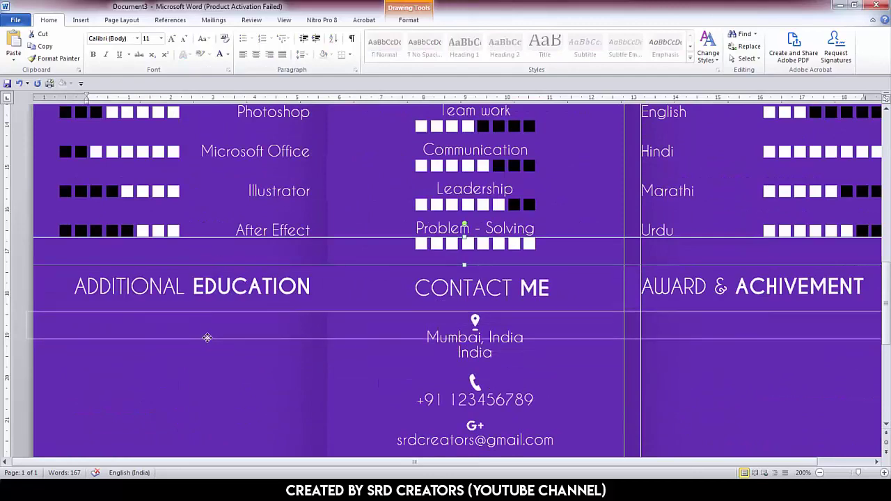
scroll(200, 343, up, 2)
scroll(200, 343, up, 3)
scroll(201, 342, up, 3)
click(200, 342)
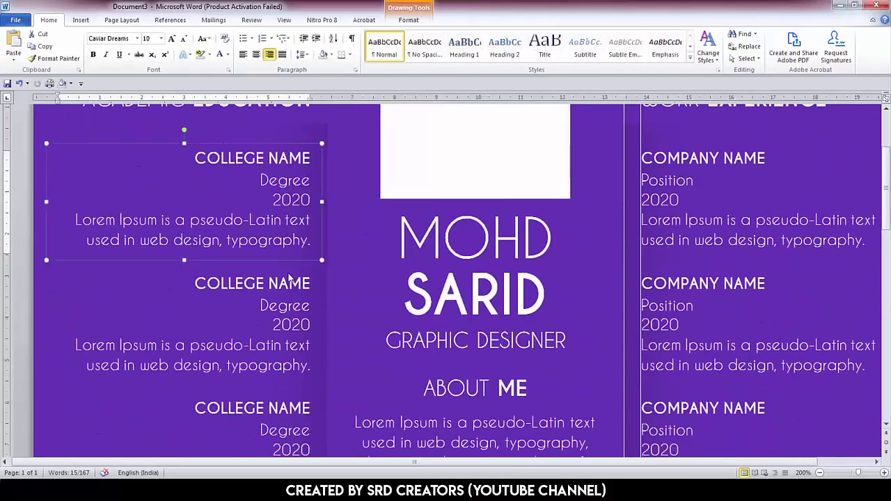
scroll(293, 404, down, 4)
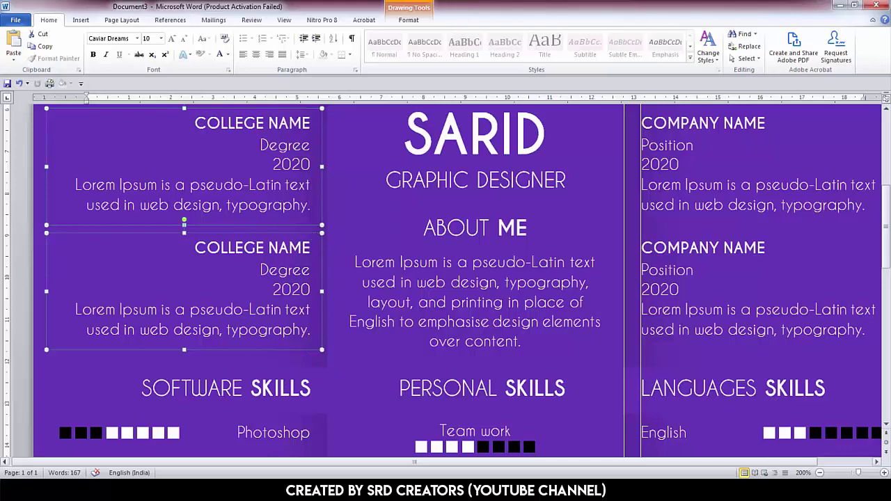
drag(311, 237, 297, 455)
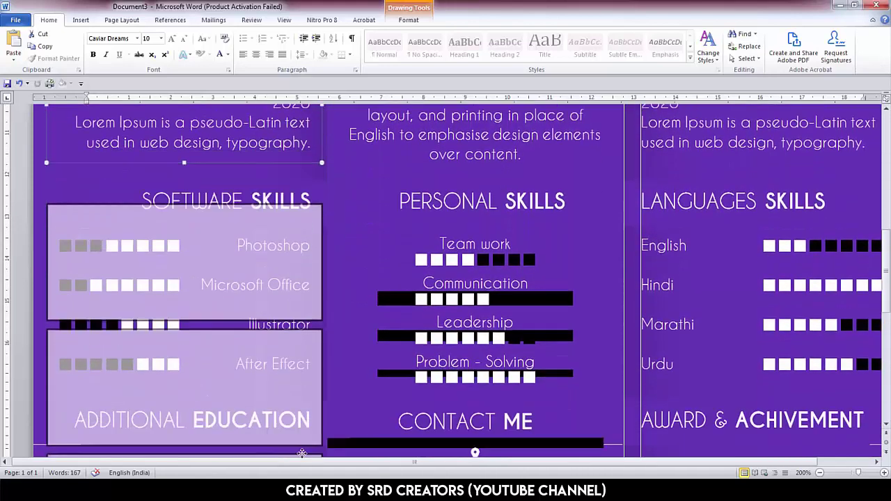
drag(297, 455, 309, 432)
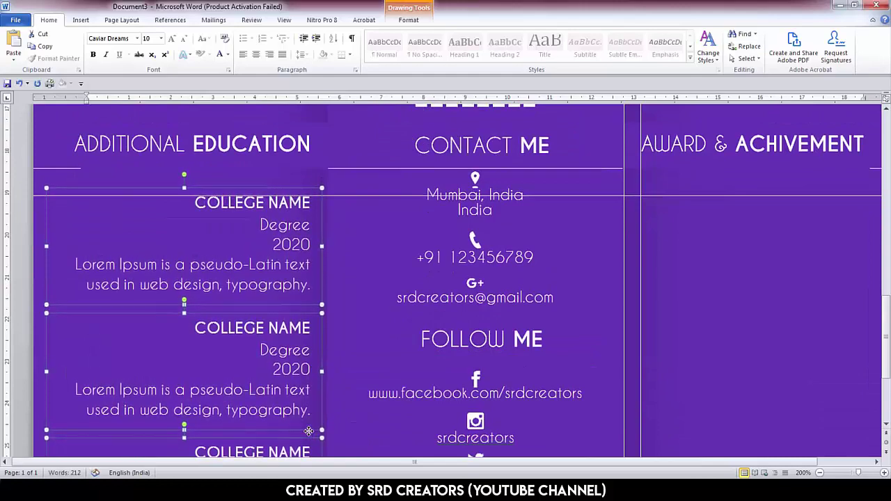
- Retitle the first entry 'Course Name', and delete its Degree line and the two leftover college entries
scroll(180, 338, up, 2)
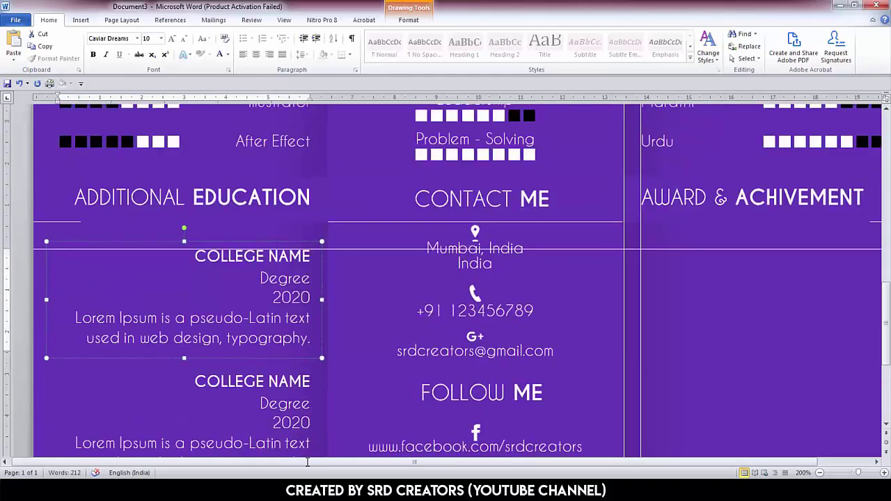
triple_click(254, 258)
text(Course)
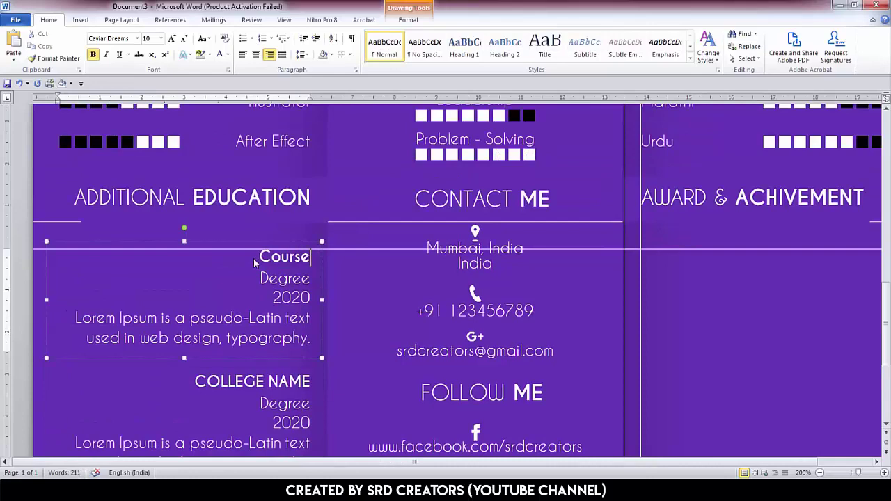
text( Name)
key(Escape)
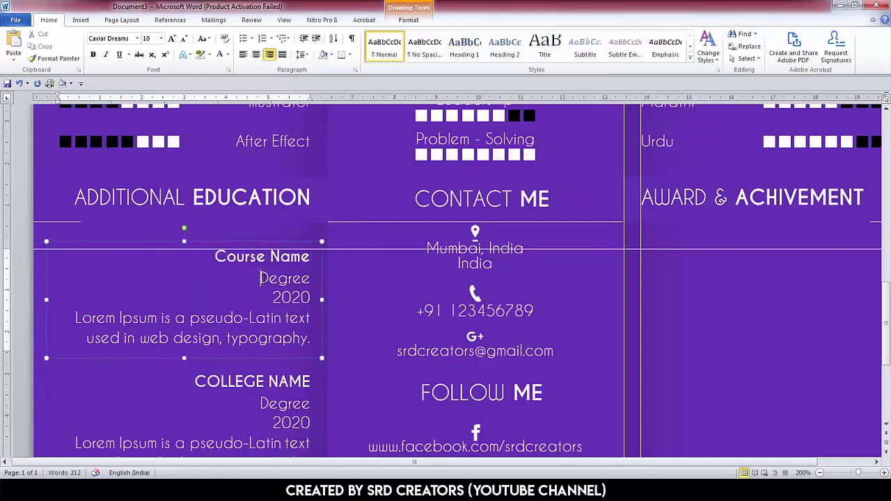
double_click(272, 277)
key(Delete)
key(Delete)
scroll(282, 296, down, 6)
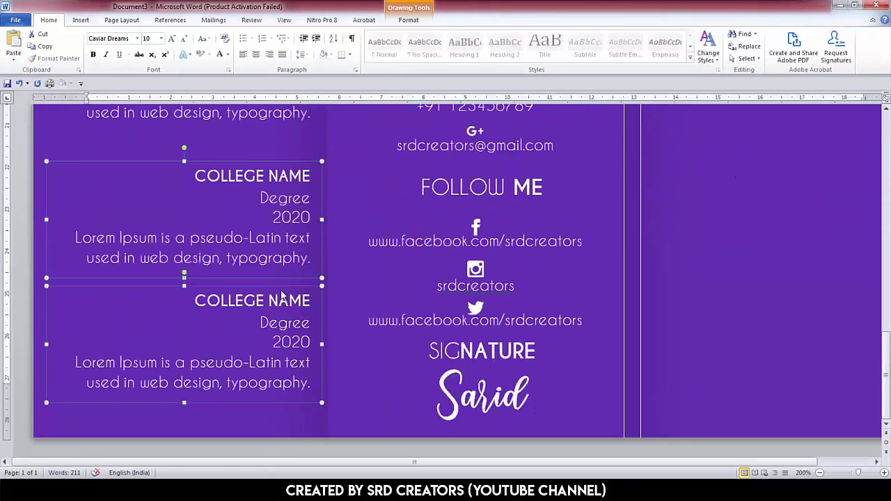
key(Delete)
- Move the thin horizontal line further down and shorten the Course Name entry box
scroll(195, 288, up, 10)
scroll(89, 298, down, 3)
scroll(89, 298, down, 2)
click(97, 181)
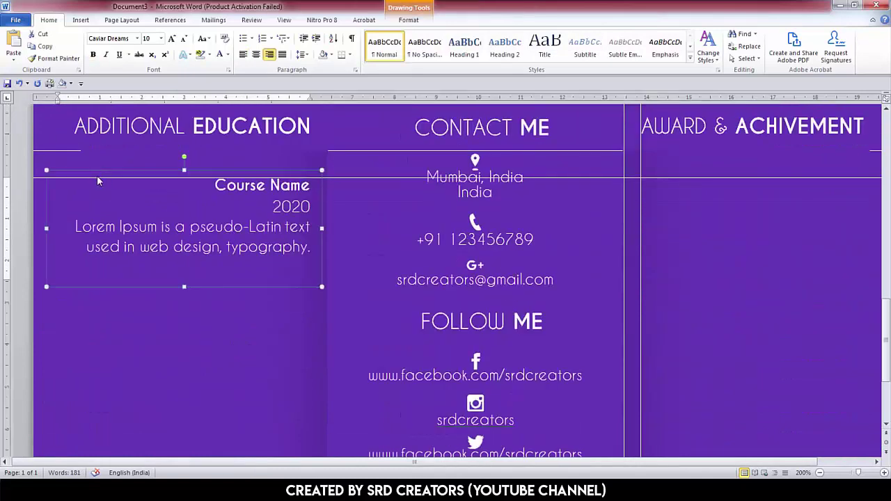
click(144, 163)
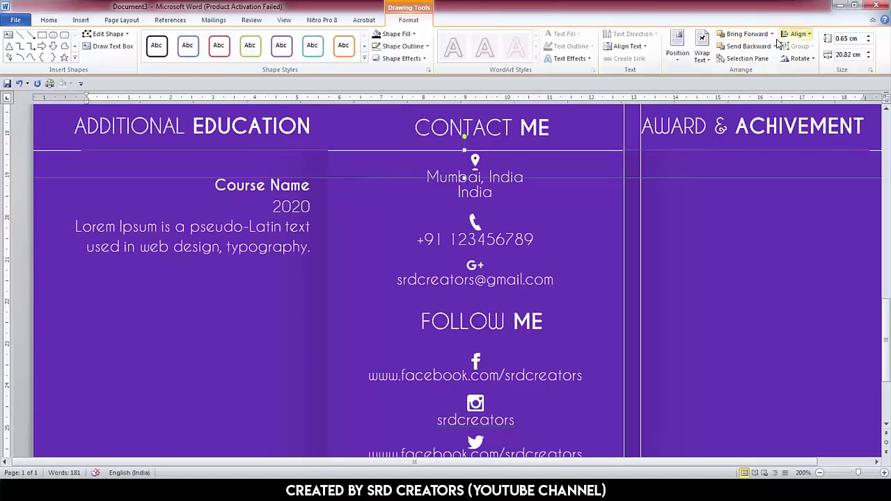
click(226, 176)
drag(259, 177, 247, 282)
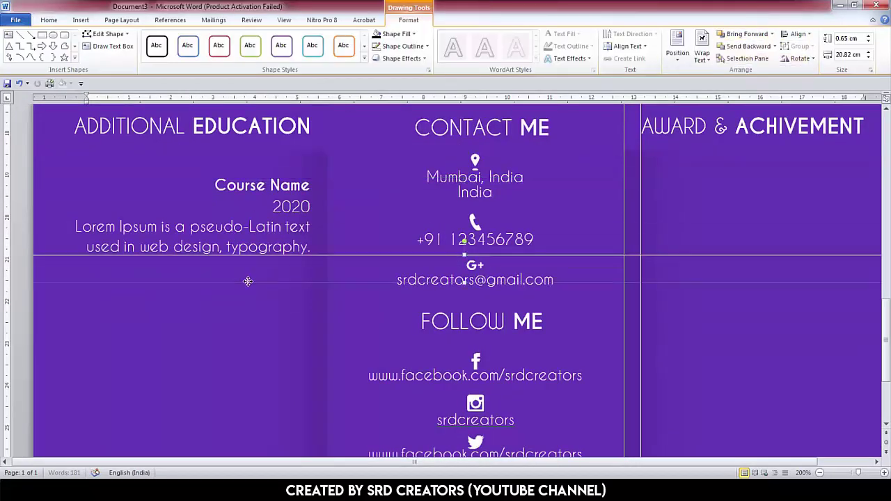
click(191, 287)
drag(192, 287, 192, 260)
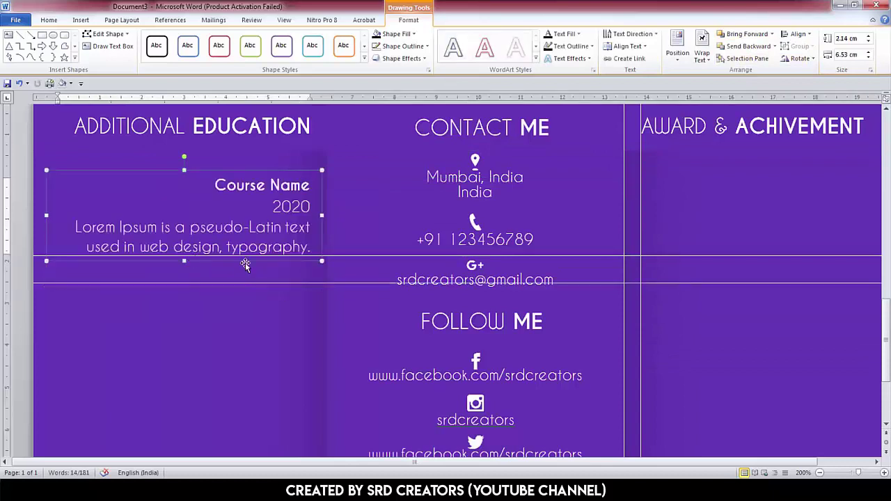
- Duplicate the Course Name entry twice below itself to make three stacked entries
drag(246, 259, 254, 353)
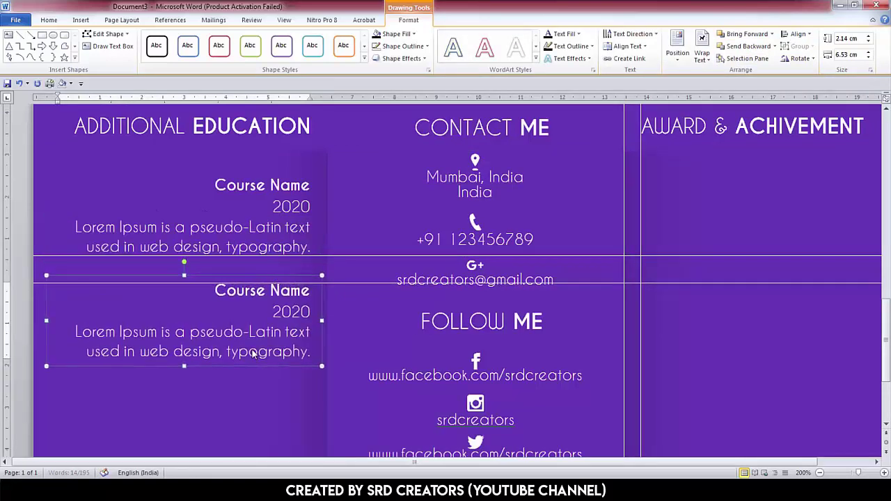
click(40, 255)
scroll(39, 253, down, 3)
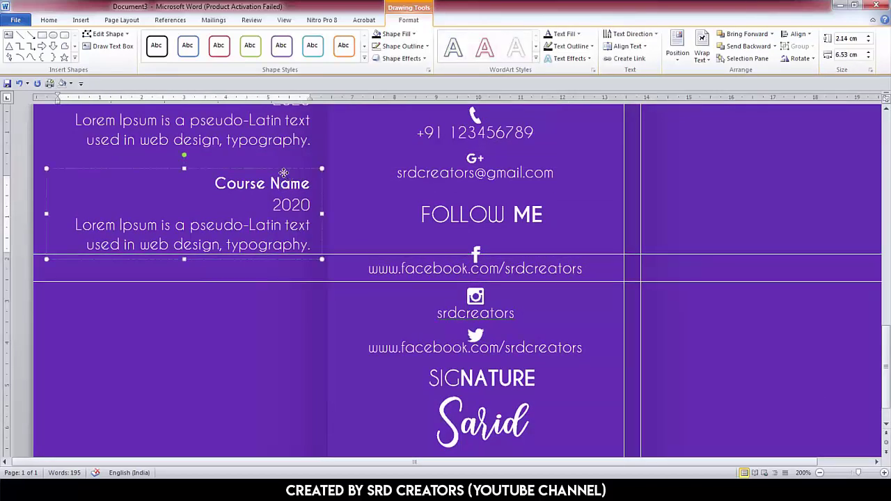
drag(285, 175, 285, 278)
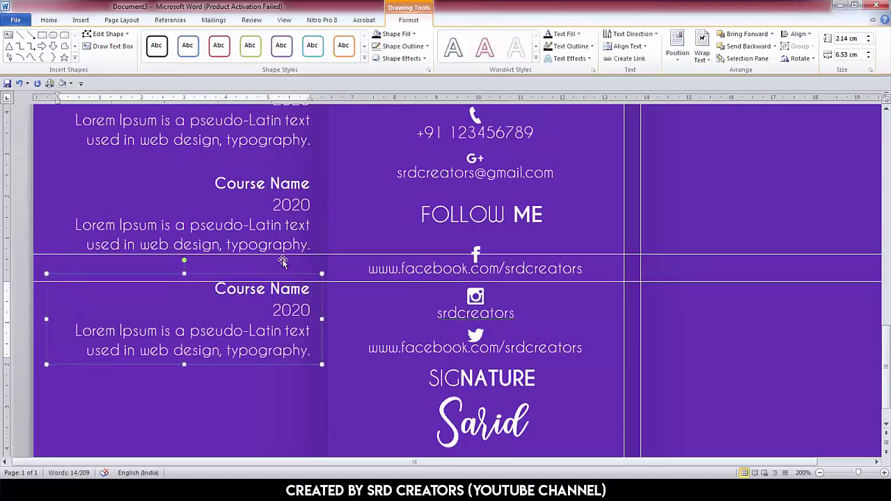
scroll(288, 261, down, 1)
scroll(302, 301, up, 2)
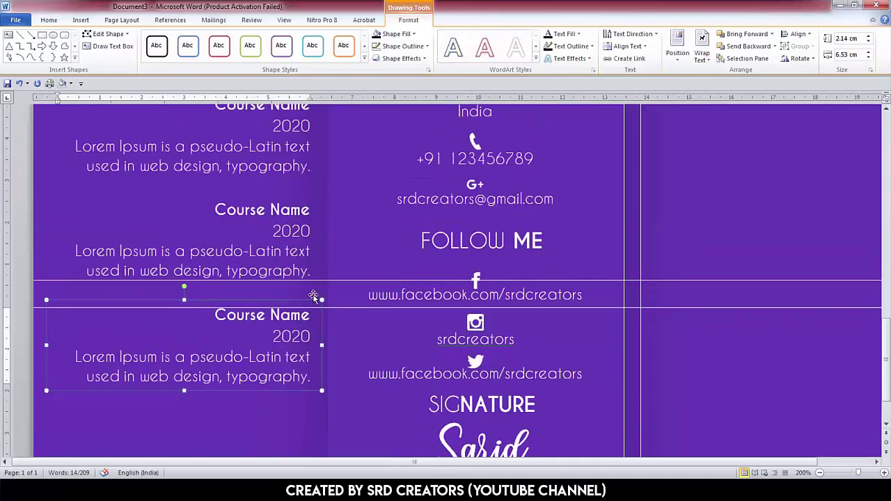
scroll(302, 292, up, 3)
scroll(301, 221, down, 2)
scroll(301, 221, down, 2)
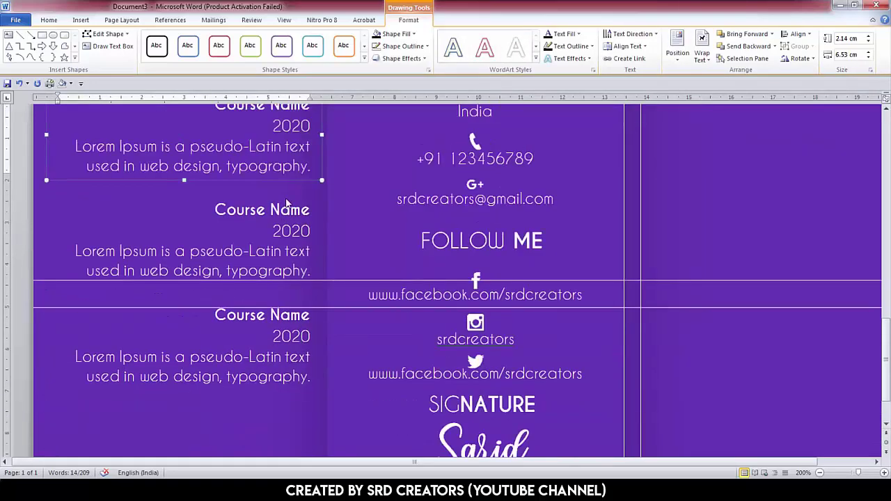
shift+click(286, 209)
scroll(283, 387, up, 2)
- Shift the copied entries into the Award & Achievement column, left-aligned and nudged slightly right
drag(276, 184, 752, 184)
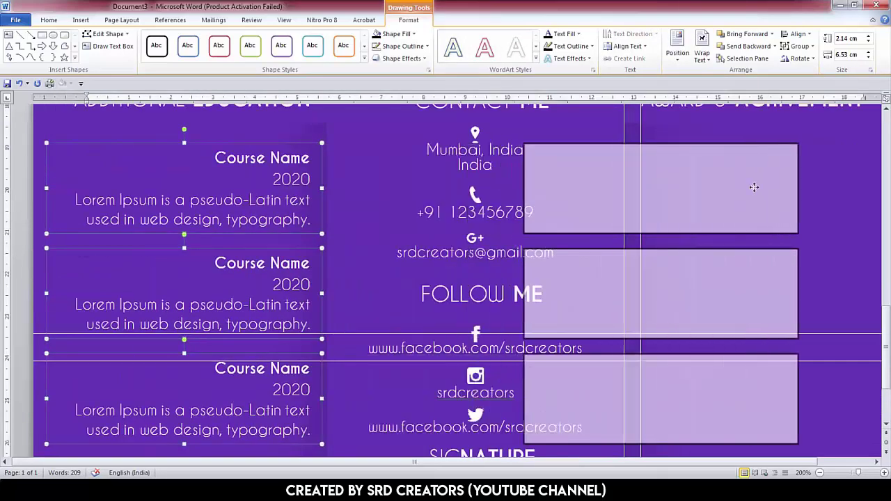
drag(657, 142, 749, 142)
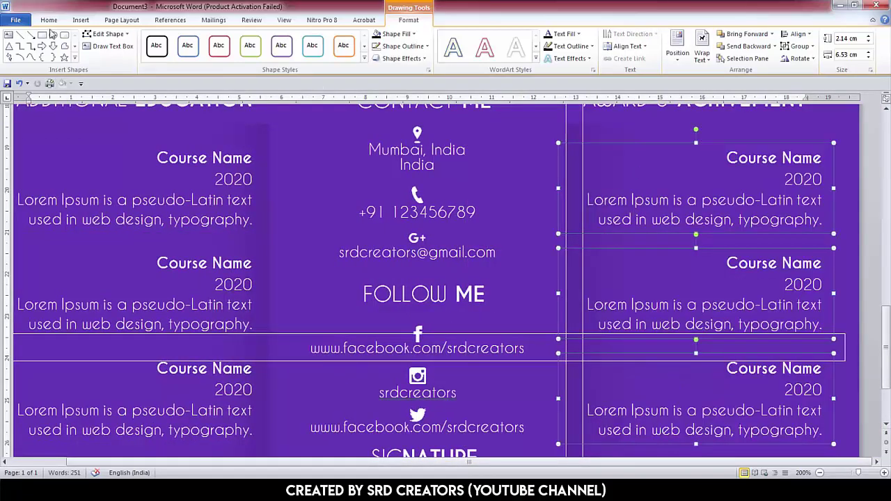
click(49, 19)
click(240, 56)
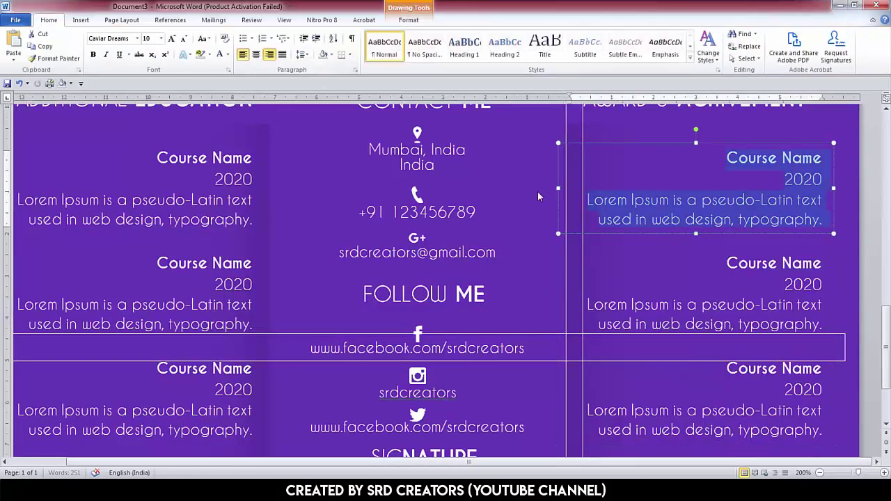
click(242, 54)
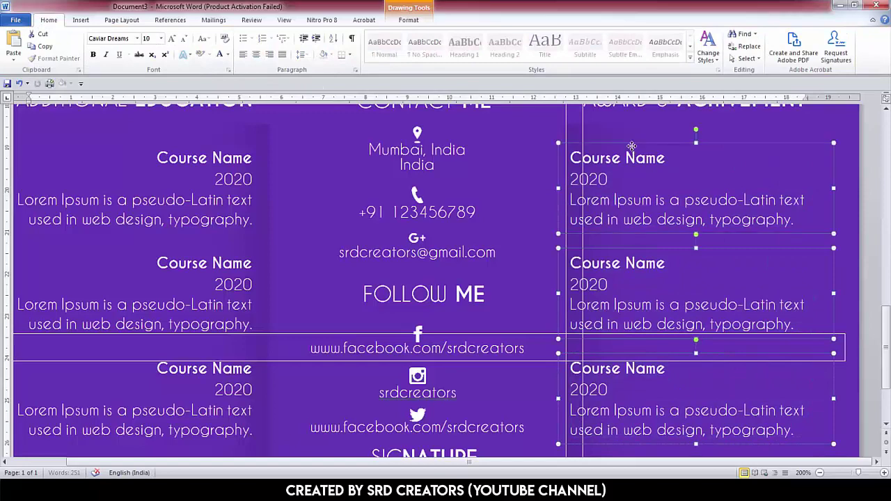
key(ctrl+Right)
key(ctrl+Right)
key(ctrl+Right)
key(ctrl+Right)
key(ctrl+Right)
key(ctrl+Right)
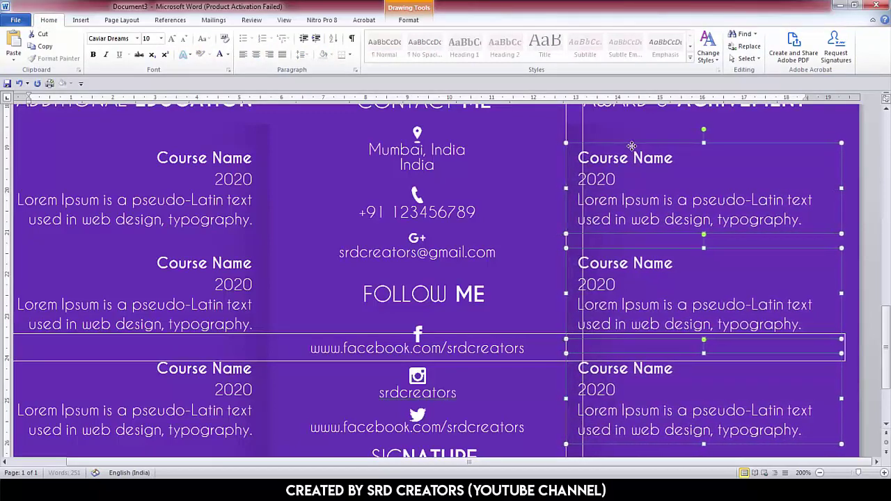
key(ctrl+Right)
key(ctrl+Right)
key(ctrl+Right)
key(ctrl+Right)
key(ctrl+Right)
key(ctrl+Right)
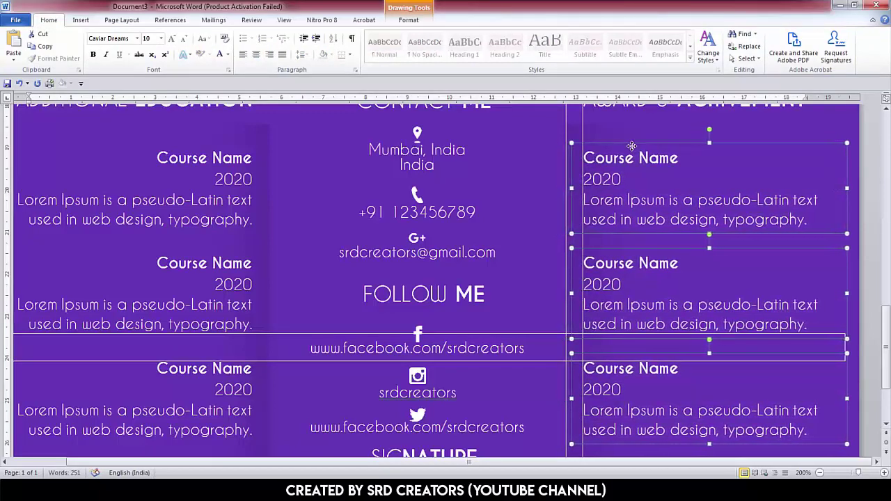
- Paste 'Best Design Award' over the remaining Course Name headings in the award column
scroll(632, 145, down, 3)
click(497, 242)
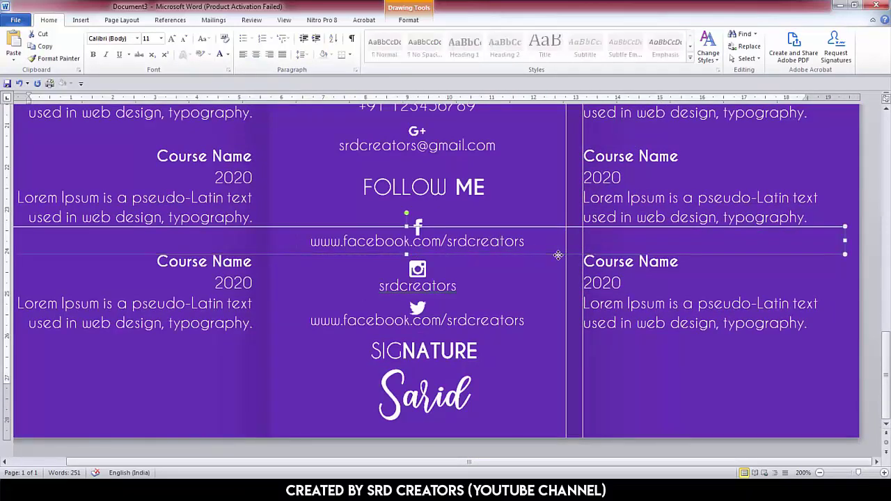
scroll(555, 285, up, 3)
scroll(555, 286, up, 2)
click(618, 215)
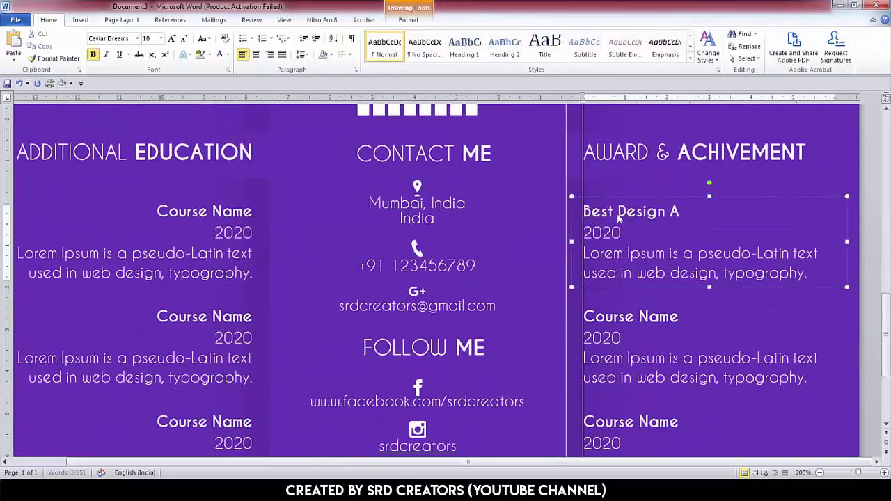
scroll(675, 211, down, 3)
drag(583, 208, 679, 209)
text(Best Design Award)
drag(584, 315, 679, 314)
key(ctrl+v)
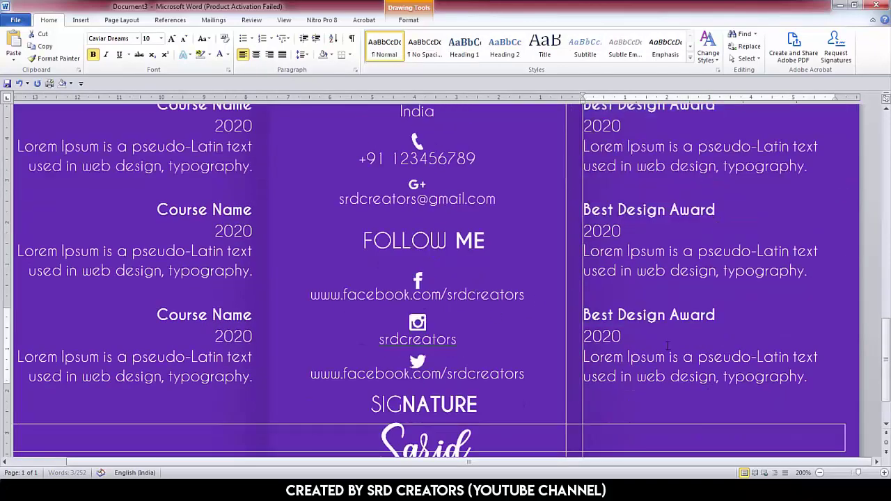
scroll(493, 350, down, 2)
ctrl+scroll(493, 350, down, 6)
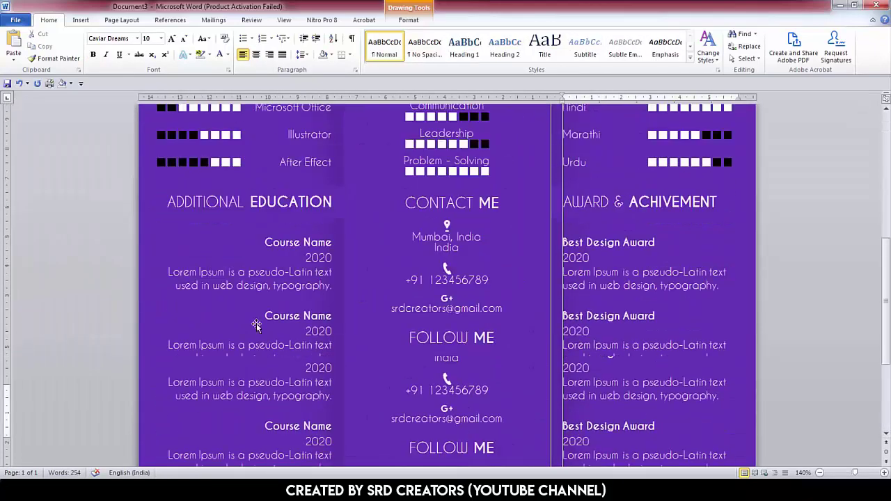
- Pick out the wide strip behind the signature and move it onto the Additional Education heading row
click(452, 371)
click(504, 411)
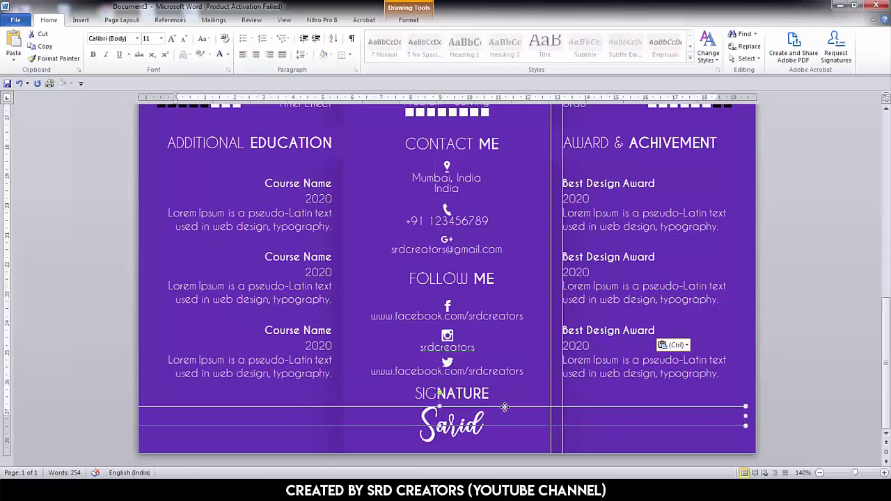
click(551, 404)
click(551, 404)
click(563, 422)
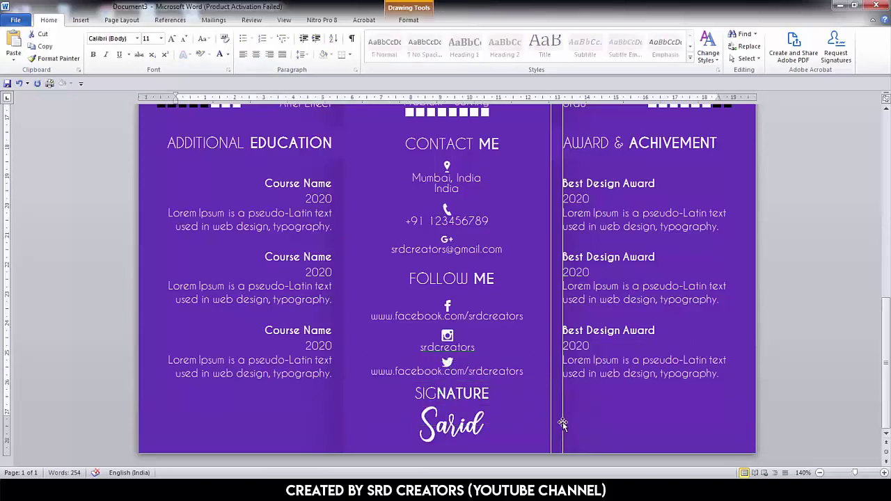
click(550, 400)
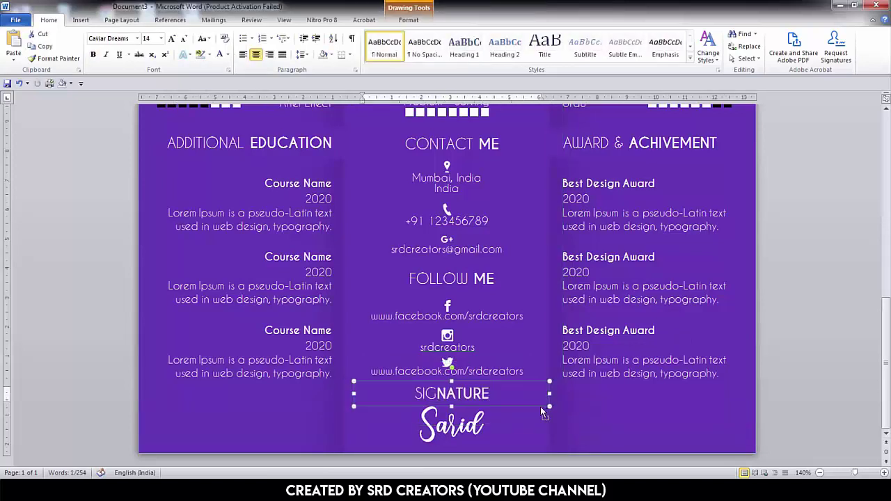
click(503, 422)
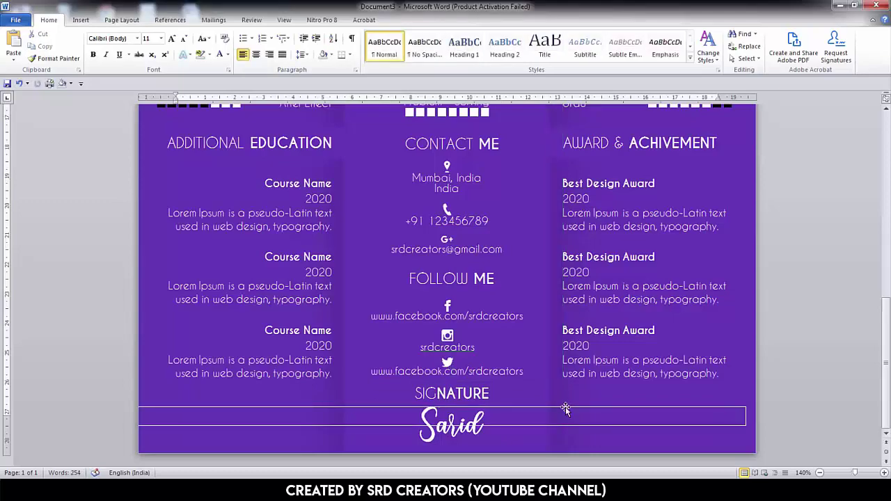
drag(564, 408, 270, 151)
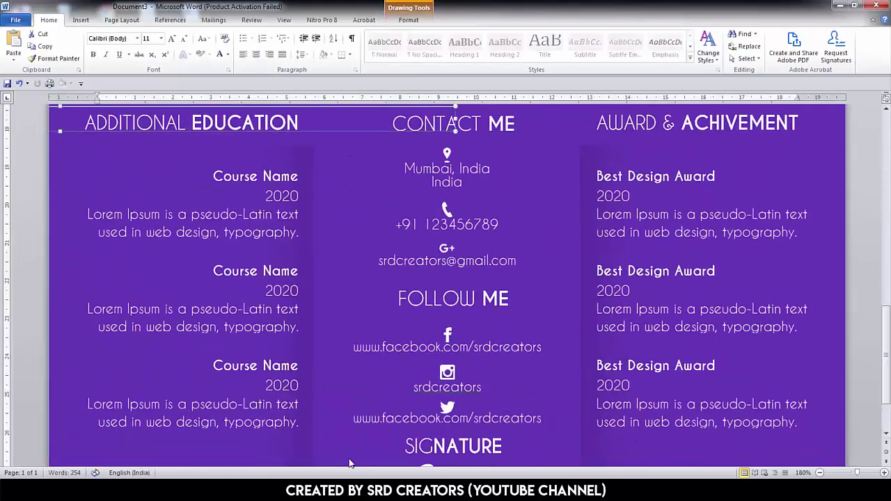
- Move a horizontal line up to the Photoshop row and place a copy below After Effect
scroll(347, 418, up, 4)
scroll(357, 445, down, 4)
scroll(278, 376, up, 3)
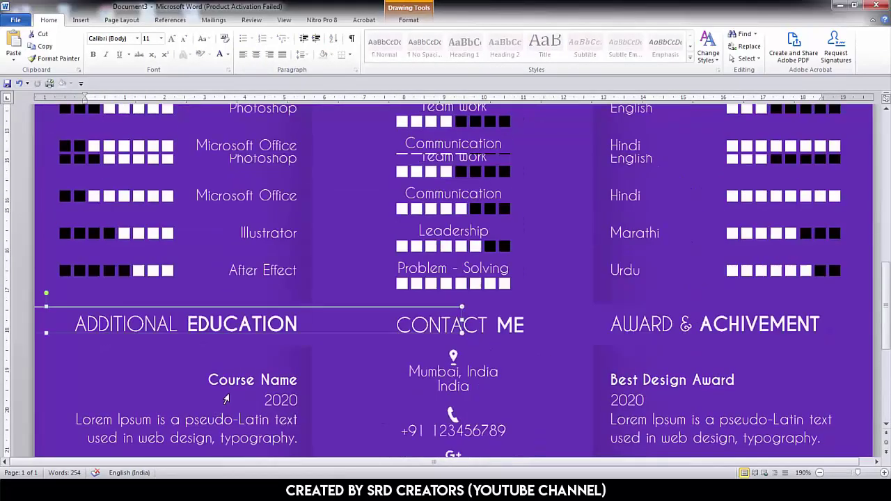
mouse_move(258, 358)
mouse_down()
mouse_move(278, 191)
mouse_move(726, 193)
mouse_up()
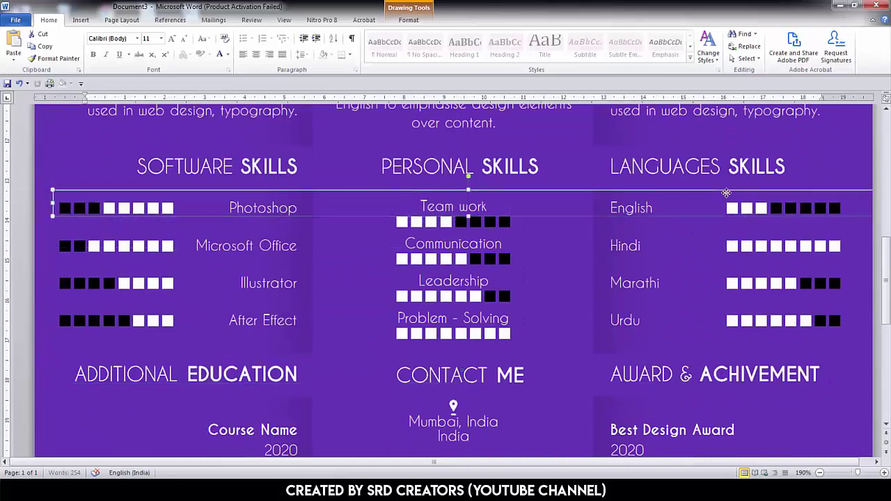
drag(302, 197, 288, 324)
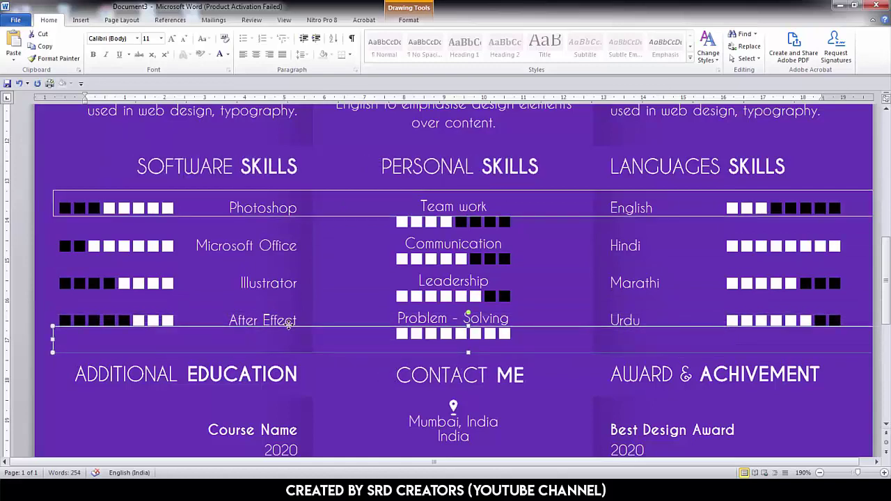
- Align the Photoshop and Microsoft Office labels with their rating squares, then nudge the software rows down
click(270, 208)
shift+click(116, 207)
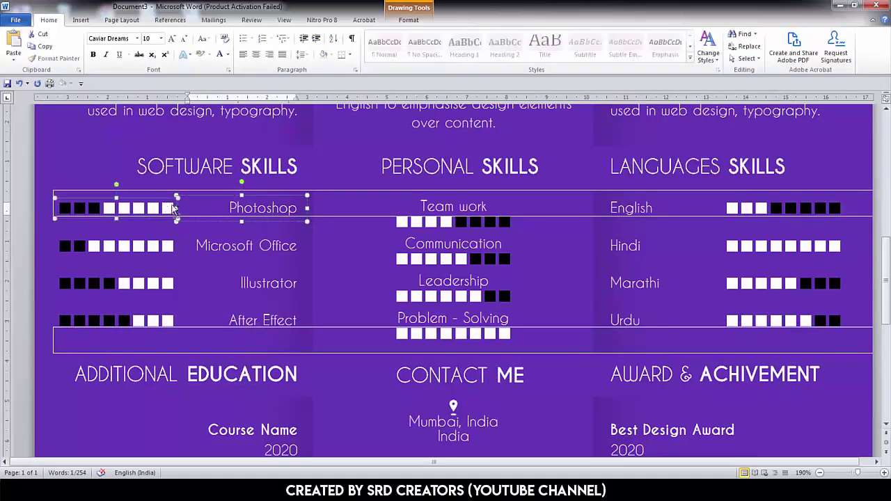
click(408, 19)
click(797, 33)
click(813, 71)
click(247, 246)
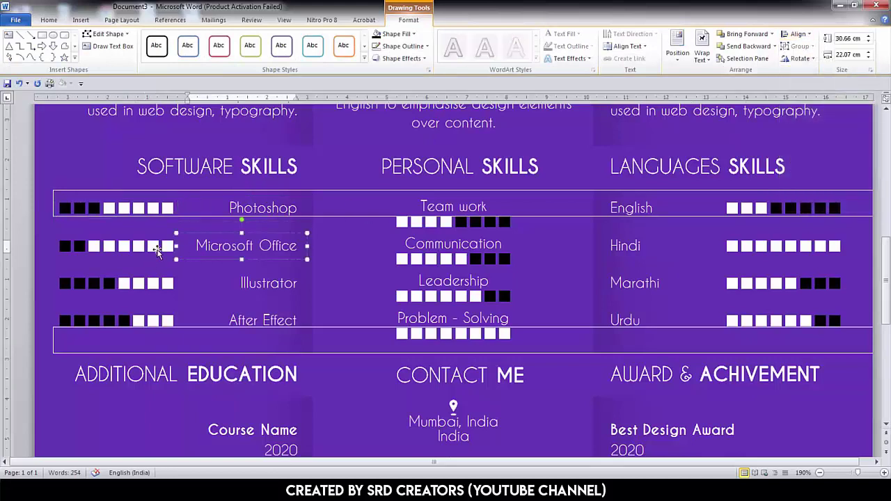
shift+click(157, 249)
click(797, 33)
click(814, 98)
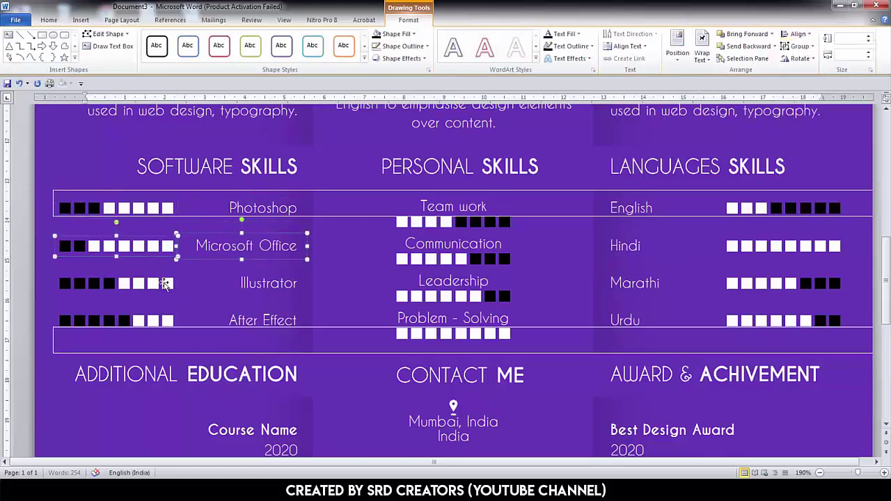
shift+click(233, 202)
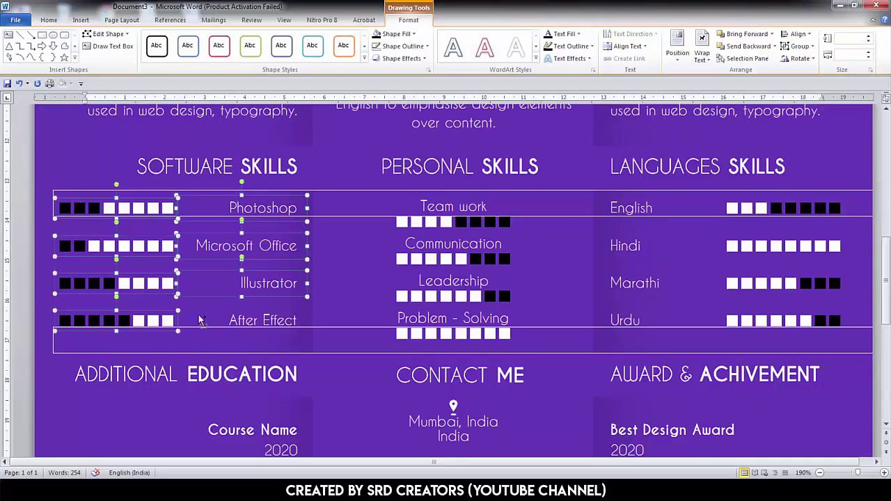
key(ctrl+Down)
key(ctrl+Down)
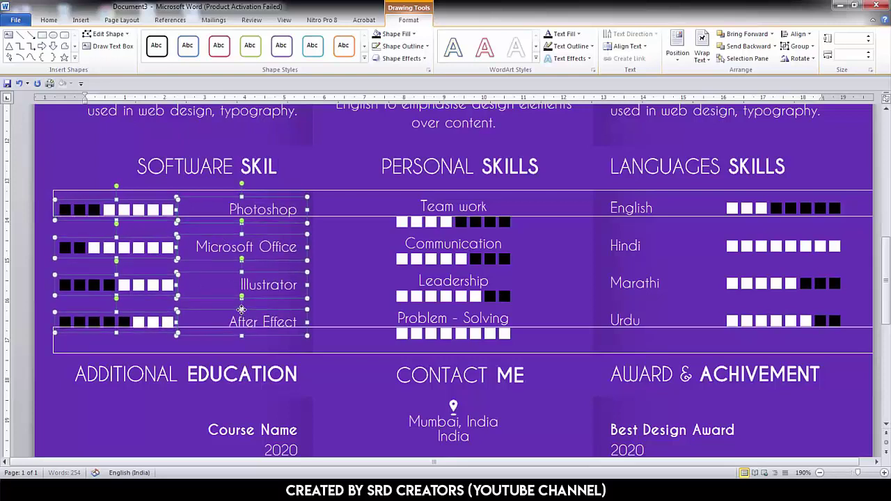
key(ctrl+Down)
key(ctrl+Down)
key(ctrl+Down)
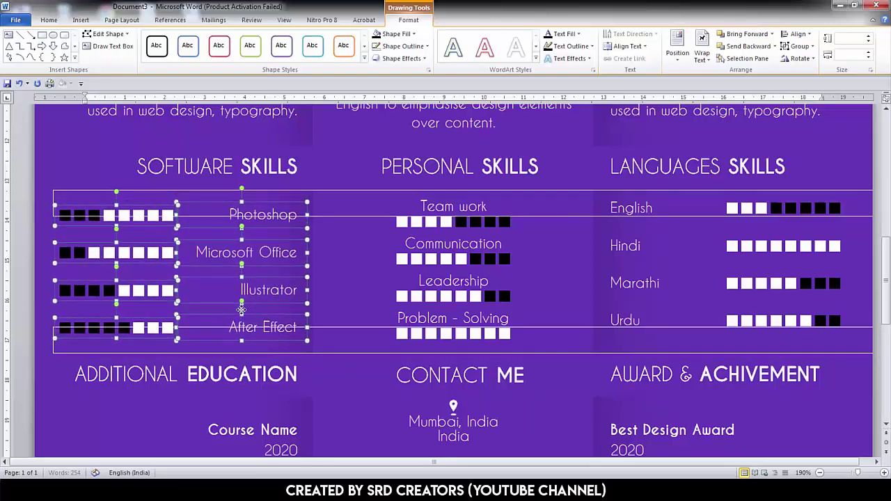
key(ctrl+Down)
- Align the After Effect, Illustrator and Microsoft Office labels with their rating squares
click(394, 301)
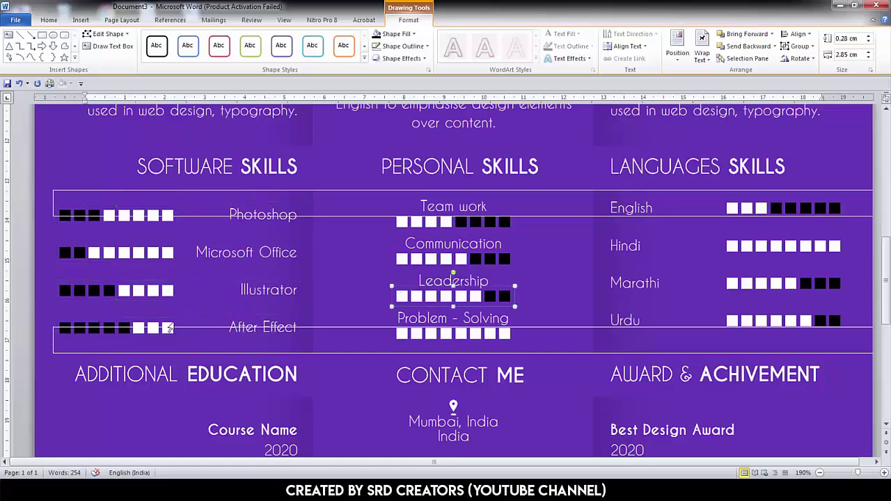
click(179, 323)
click(798, 34)
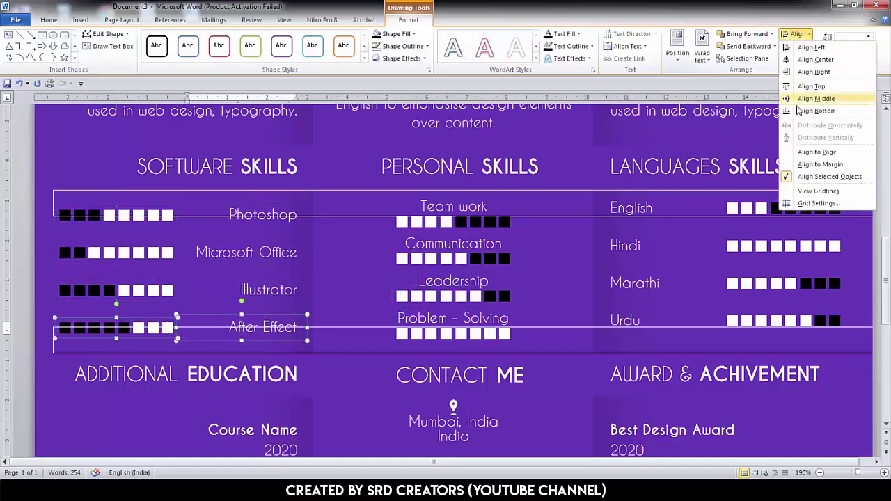
click(817, 98)
click(111, 290)
shift+click(269, 290)
click(798, 34)
click(817, 98)
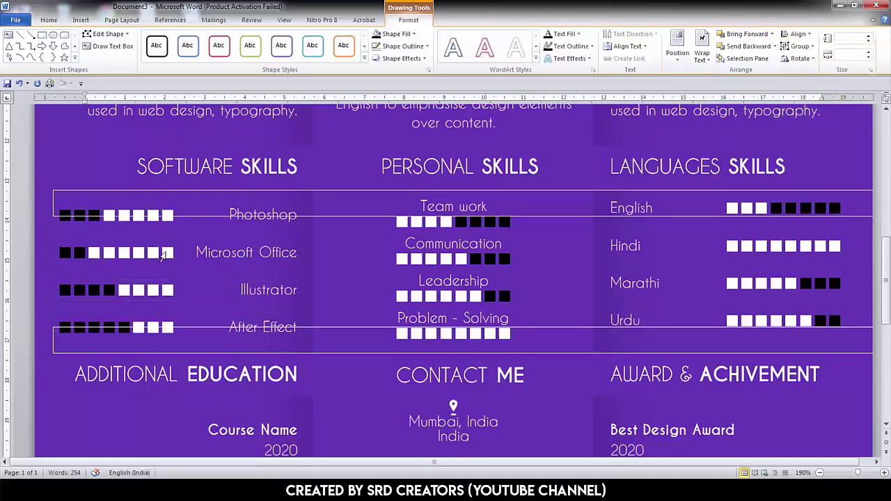
click(112, 252)
shift+click(246, 252)
click(798, 33)
click(816, 98)
drag(450, 462, 463, 469)
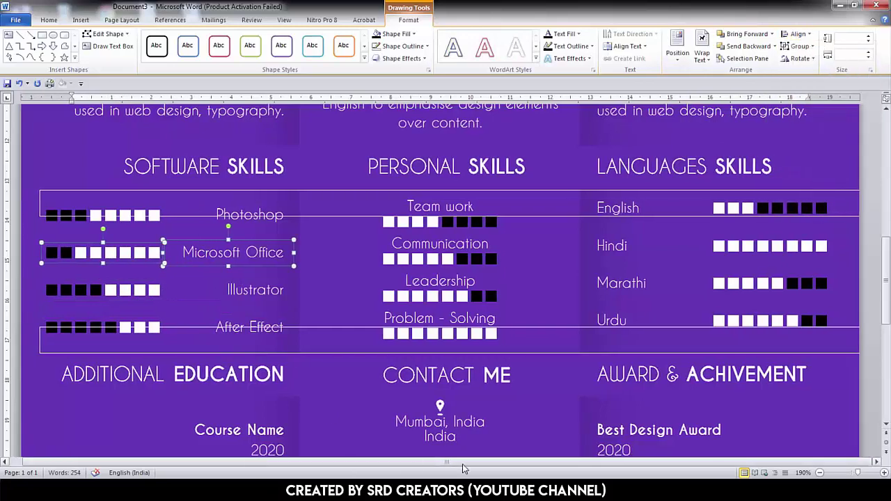
shift+click(642, 208)
- Align the Hindi, Marathi and Urdu labels with their squares, then nudge the language rows down
click(798, 34)
click(817, 98)
click(766, 246)
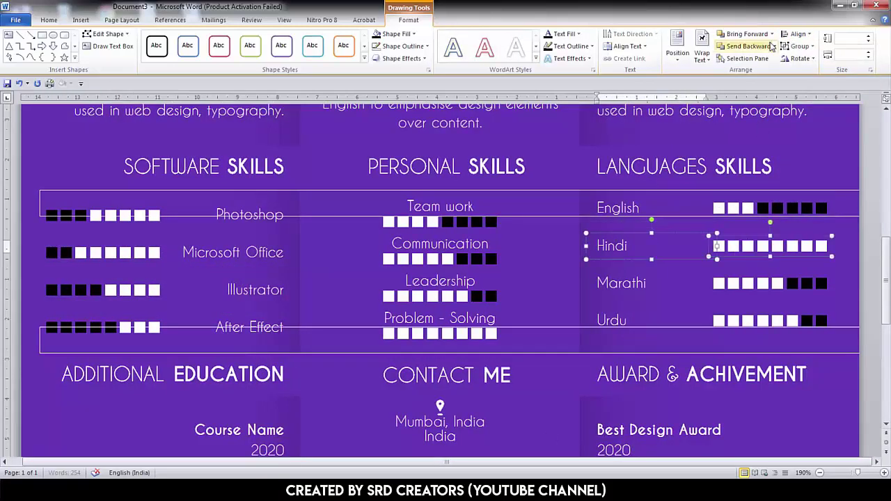
click(798, 33)
click(816, 98)
click(629, 290)
click(798, 33)
click(816, 98)
click(611, 321)
click(797, 34)
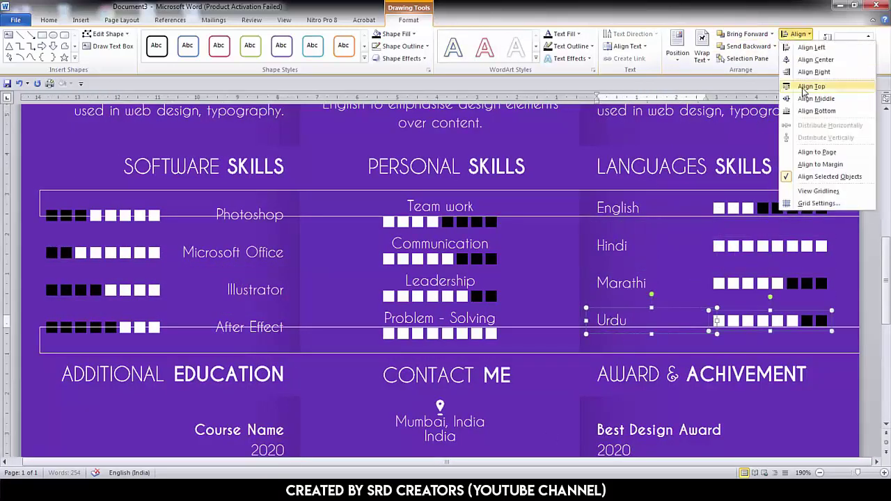
click(817, 98)
click(637, 283)
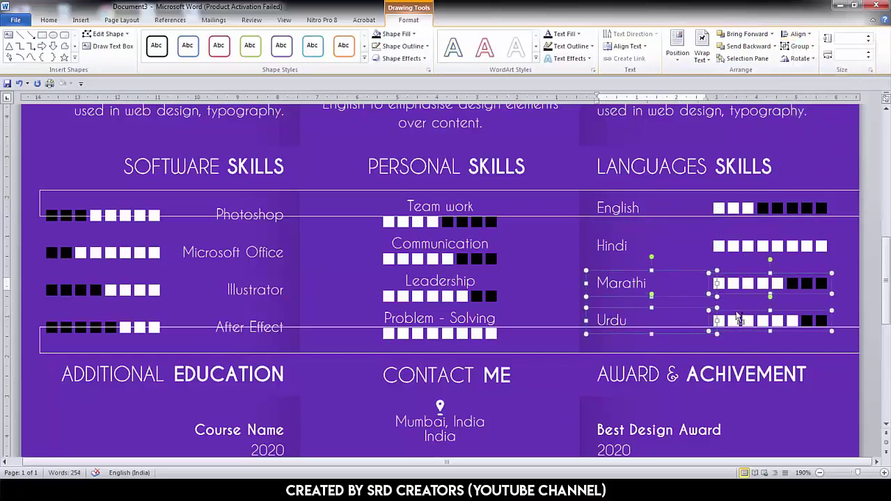
key(Down)
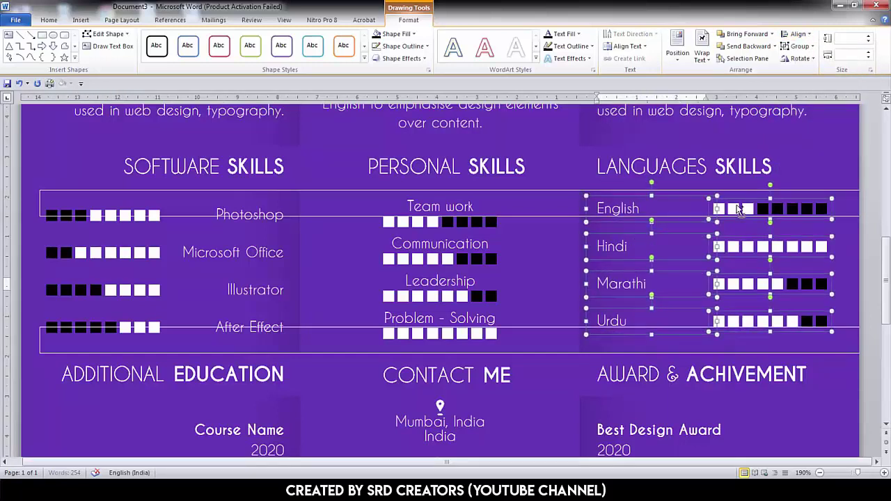
key(Down)
key(Down)
key(Down)
key(Down)
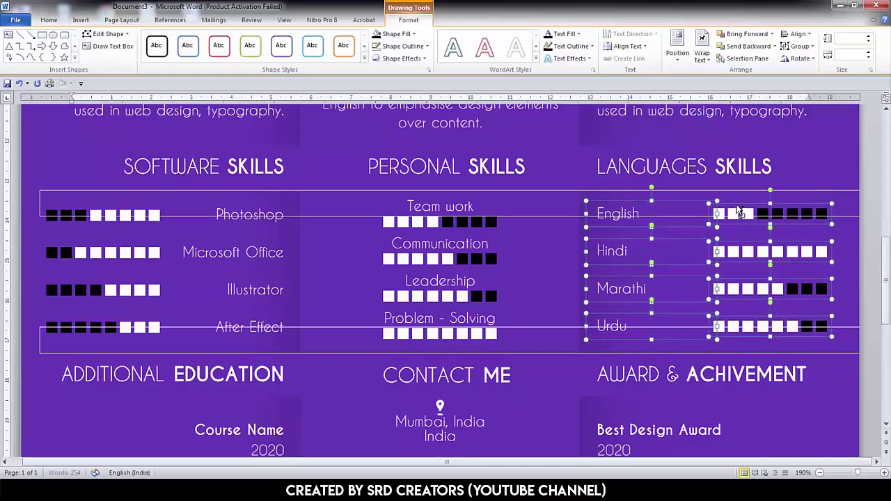
key(Down)
- Align the English label with its rating squares and line up that row's squares
click(741, 221)
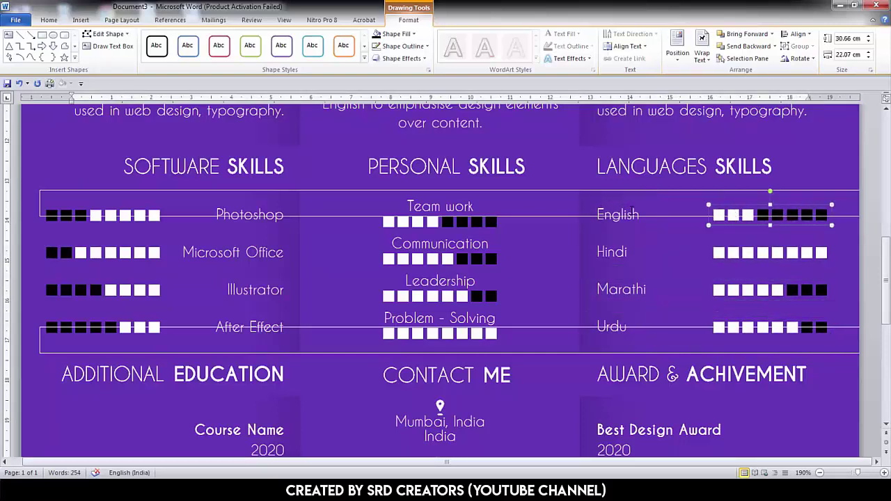
shift+click(679, 215)
click(797, 34)
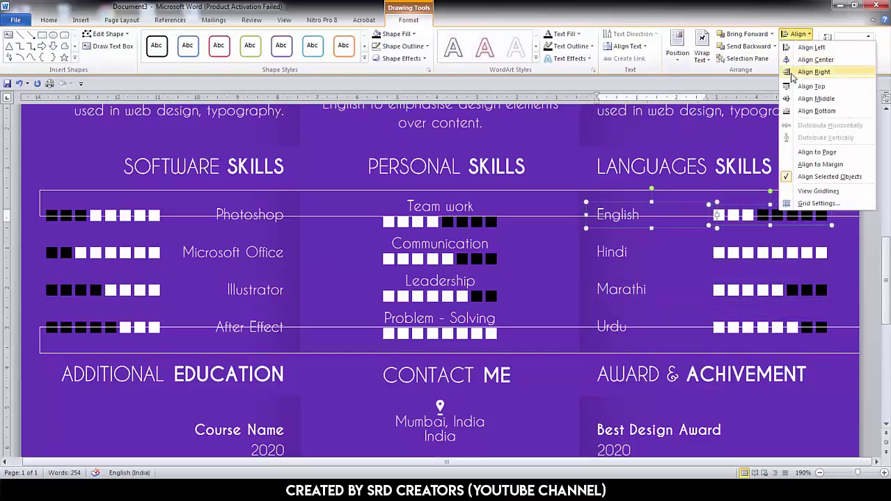
click(800, 89)
click(578, 214)
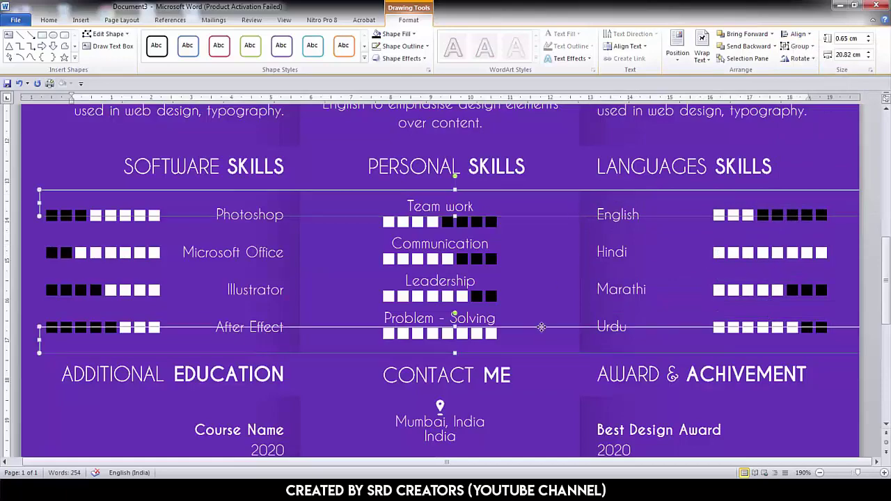
click(546, 310)
scroll(548, 299, up, 3)
scroll(550, 298, down, 1)
scroll(550, 298, down, 1)
scroll(547, 294, down, 5)
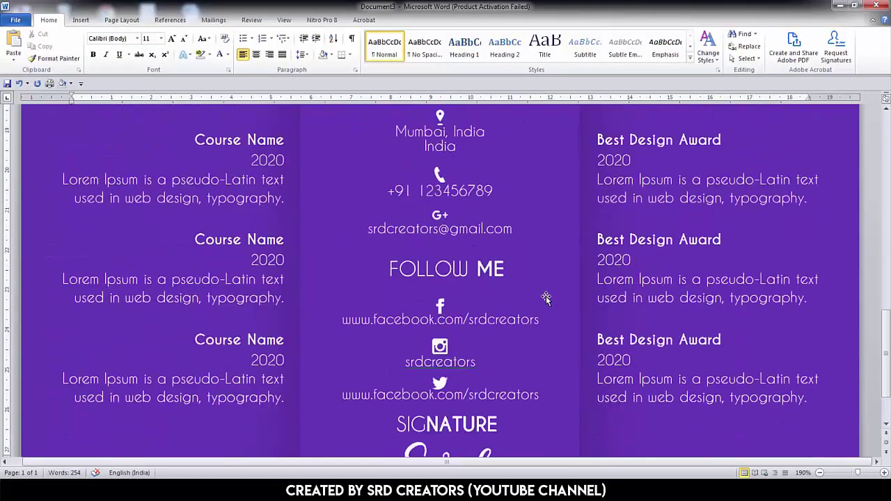
scroll(546, 296, up, 15)
- Fill the white photo square with the logo.jpg picture through Format Shape
right_click(442, 266)
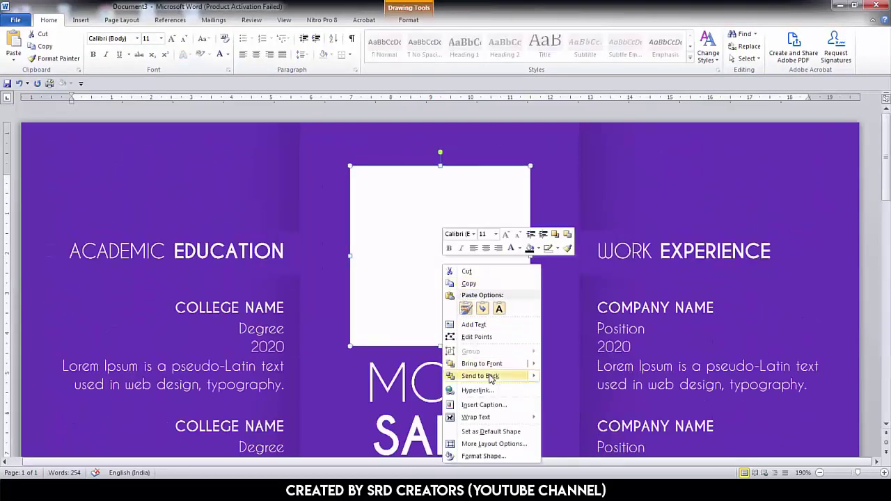
click(482, 456)
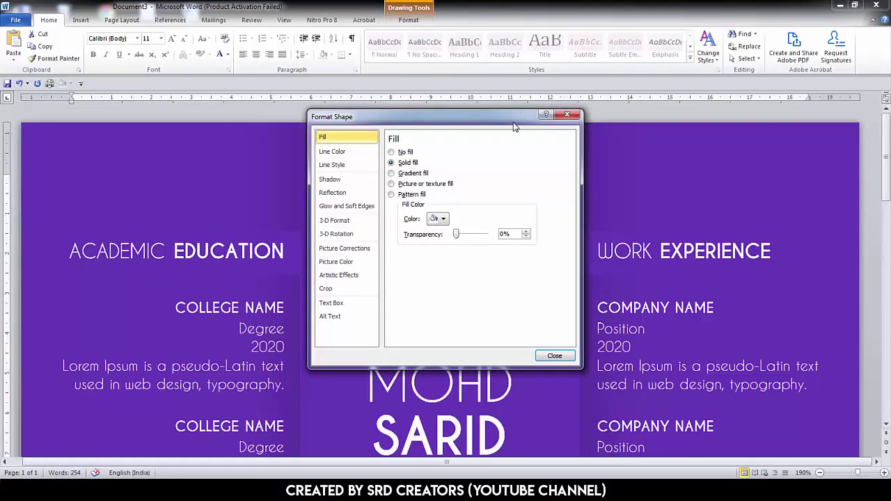
drag(514, 122, 804, 109)
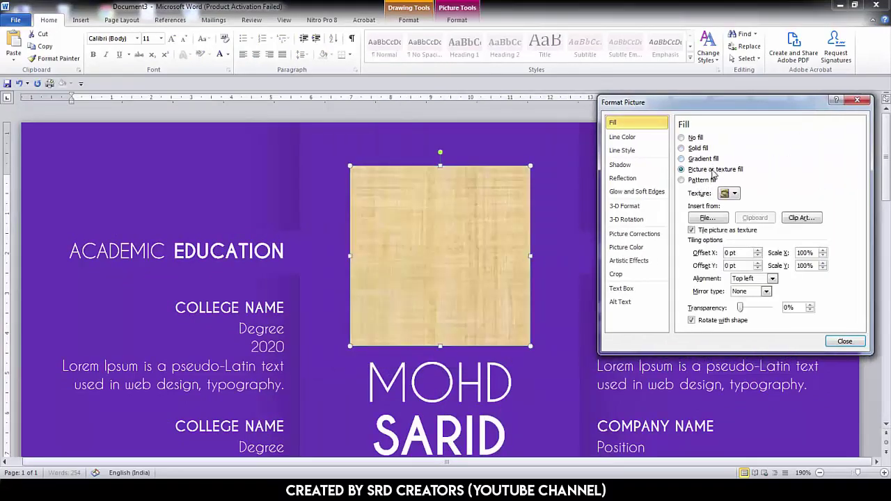
click(707, 218)
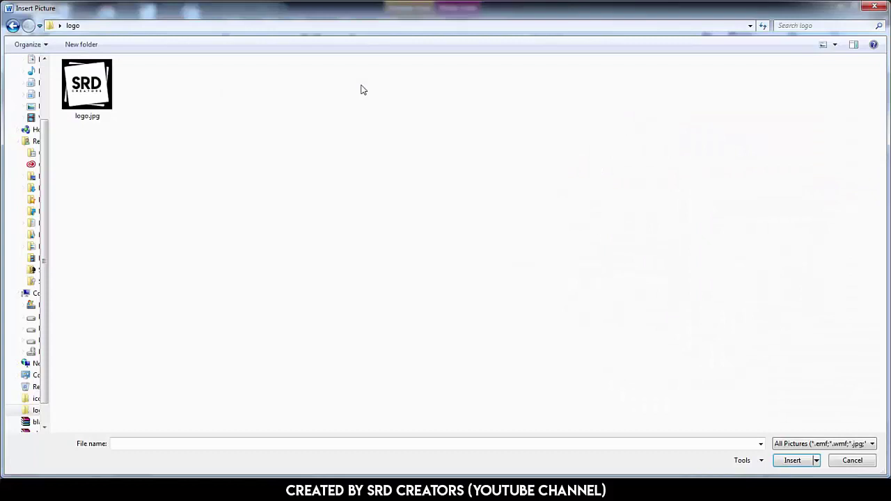
double_click(88, 87)
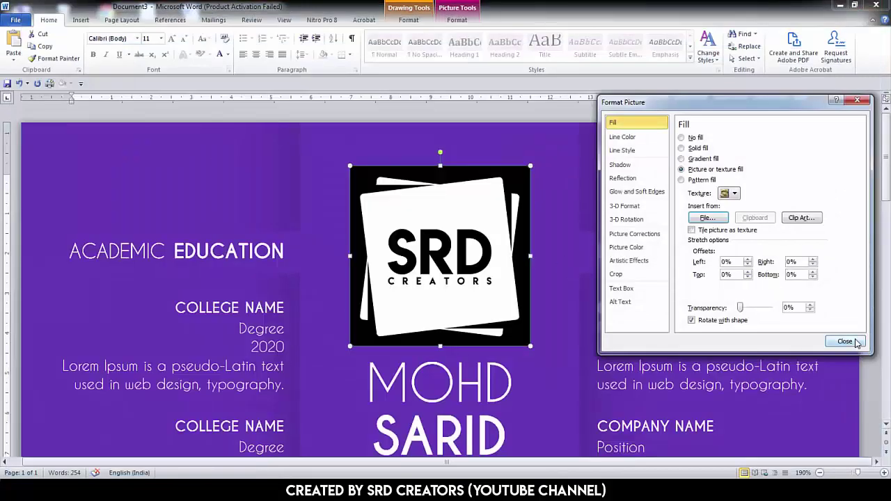
click(844, 341)
- Deselect the logo and scroll through the résumé to review it
click(685, 339)
scroll(569, 356, down, 3)
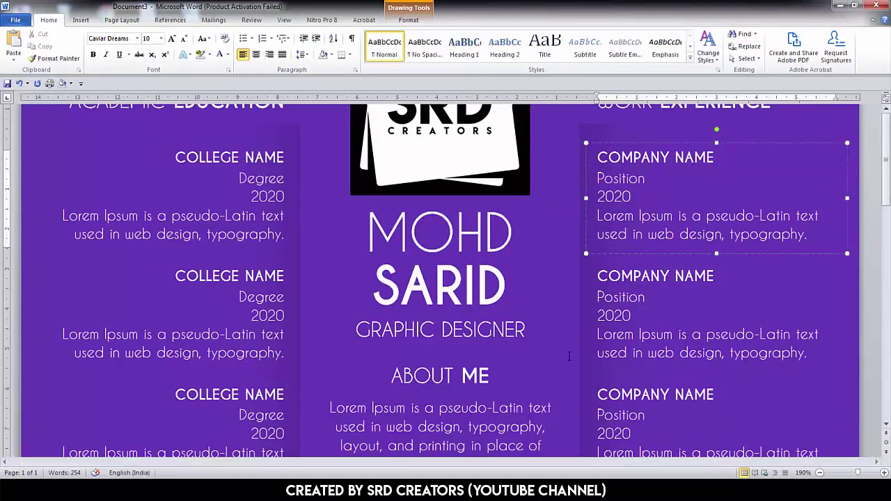
scroll(190, 275, up, 3)
ctrl+scroll(190, 275, down, 5)
scroll(190, 275, down, 3)
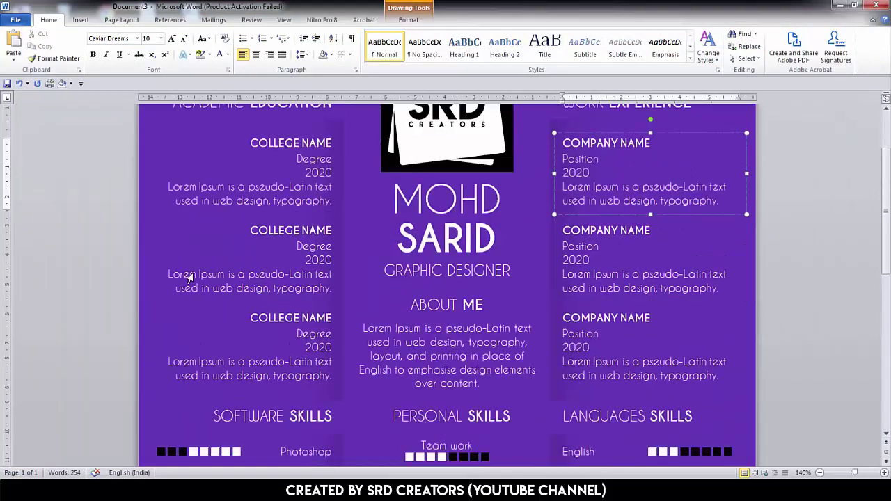
scroll(190, 275, down, 5)
scroll(193, 276, down, 3)
scroll(193, 274, down, 3)
scroll(193, 274, up, 3)
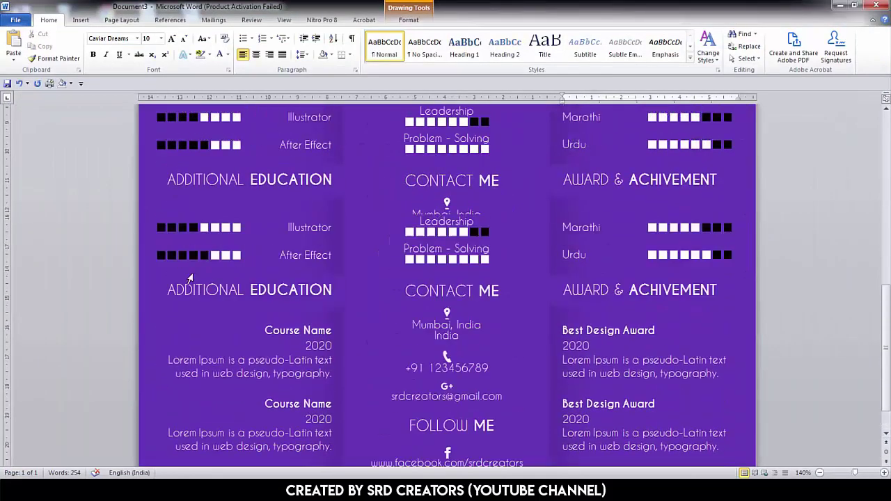
scroll(194, 273, up, 5)
scroll(194, 273, up, 3)
scroll(194, 274, up, 2)
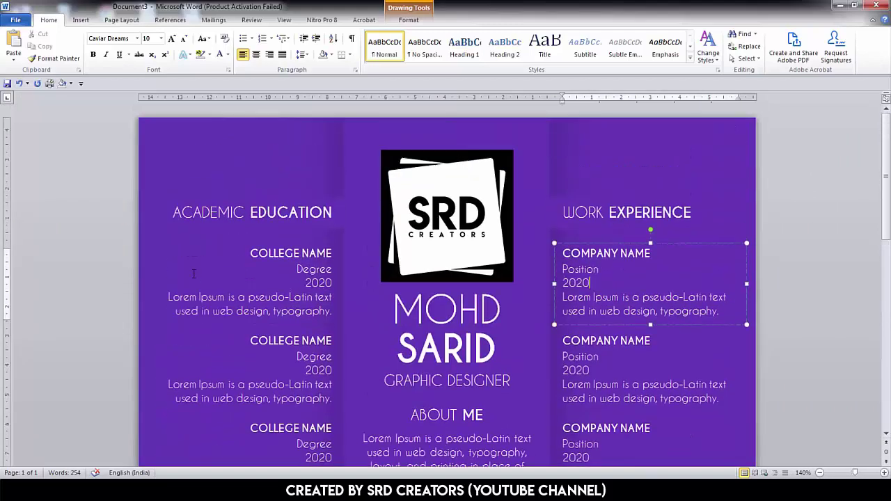
- Preview the Design colour themes and check the centre column's shadow settings
click(445, 216)
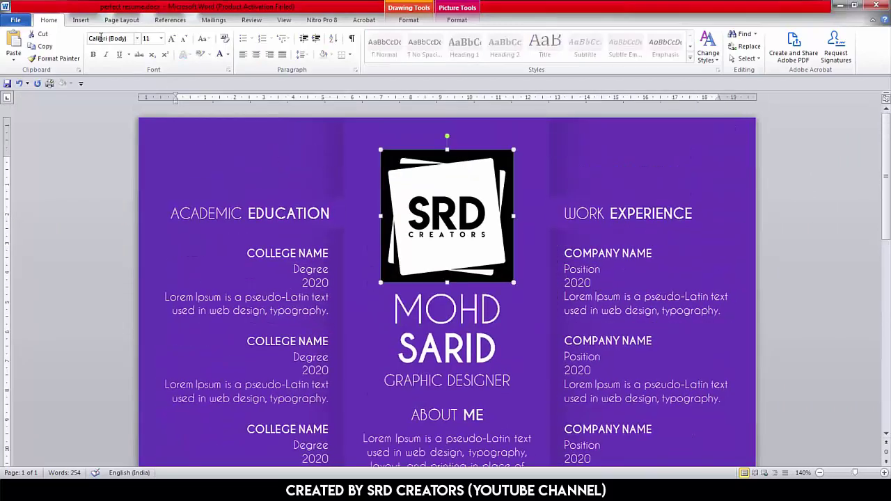
click(122, 20)
click(47, 33)
click(502, 135)
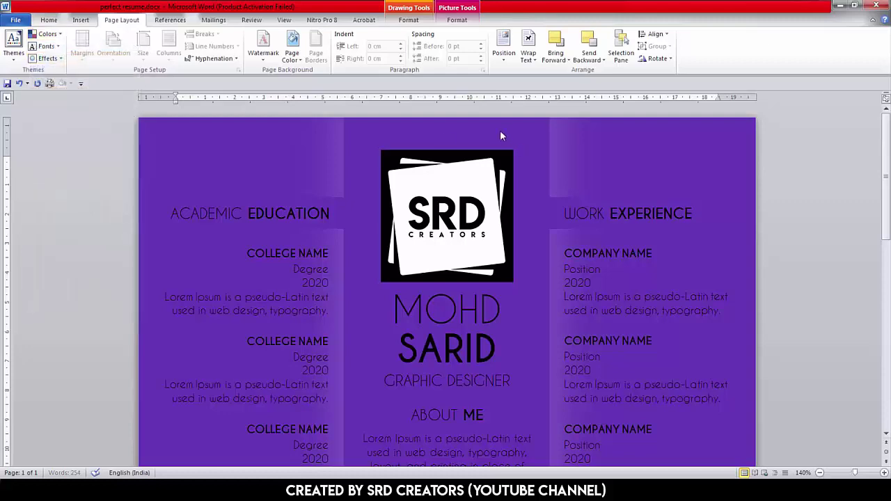
click(409, 20)
click(398, 58)
click(486, 421)
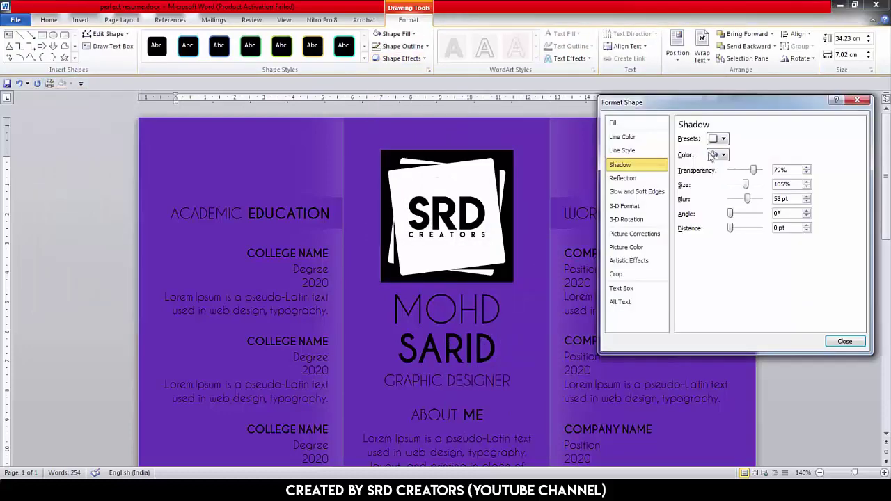
click(844, 340)
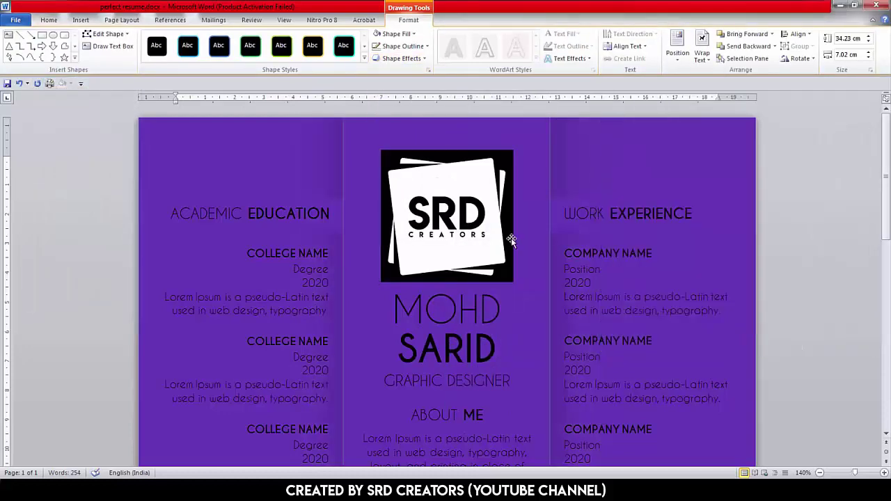
- Fill the centre column with custom cyan, RGB 56, 204, 230
click(402, 46)
click(417, 149)
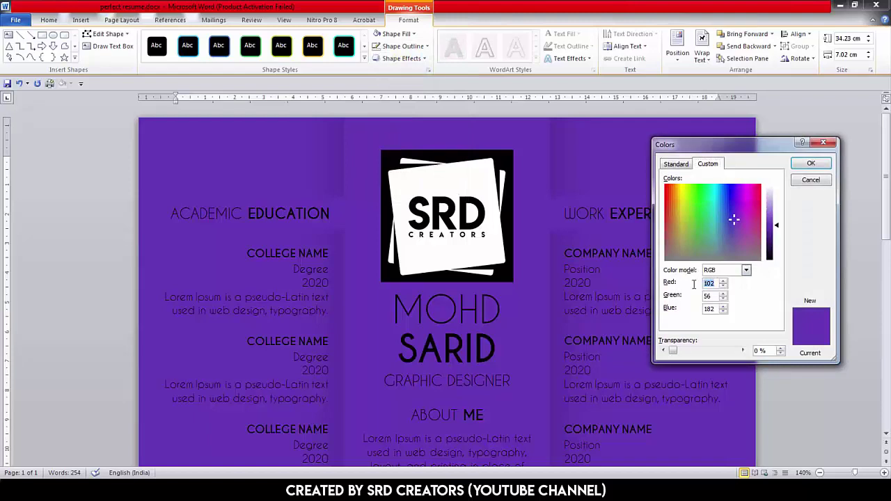
text(56)
key(Tab)
text(204)
key(Tab)
text(230)
key(Return)
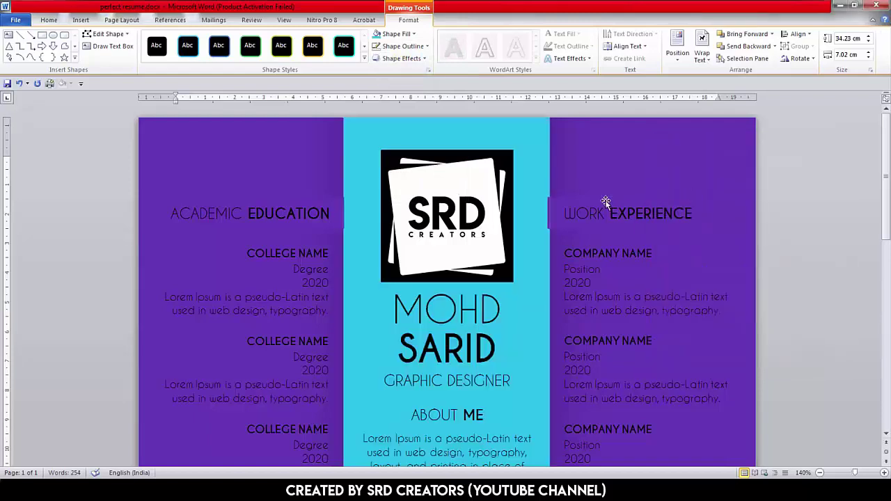
- Apply the cyan fill to the ACADEMIC EDUCATION and WORK EXPERIENCE headings and side column
click(606, 202)
shift+click(335, 205)
scroll(336, 187, down, 10)
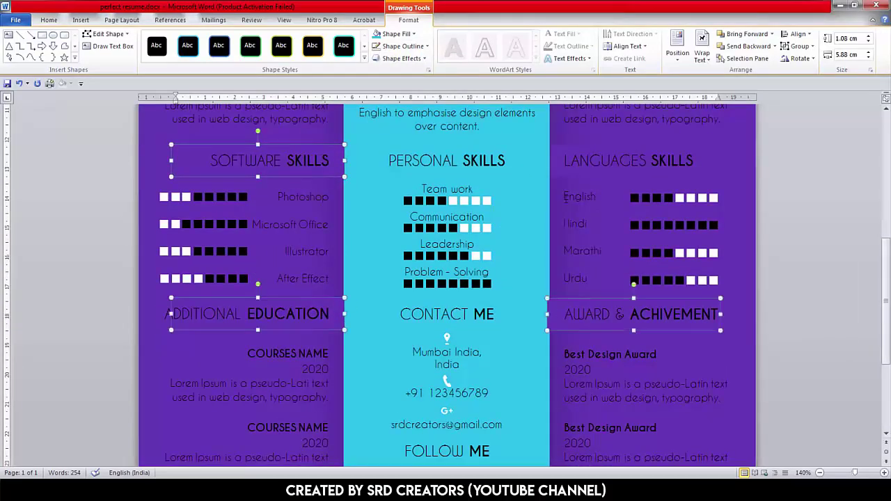
scroll(556, 204, down, 5)
scroll(452, 161, up, 15)
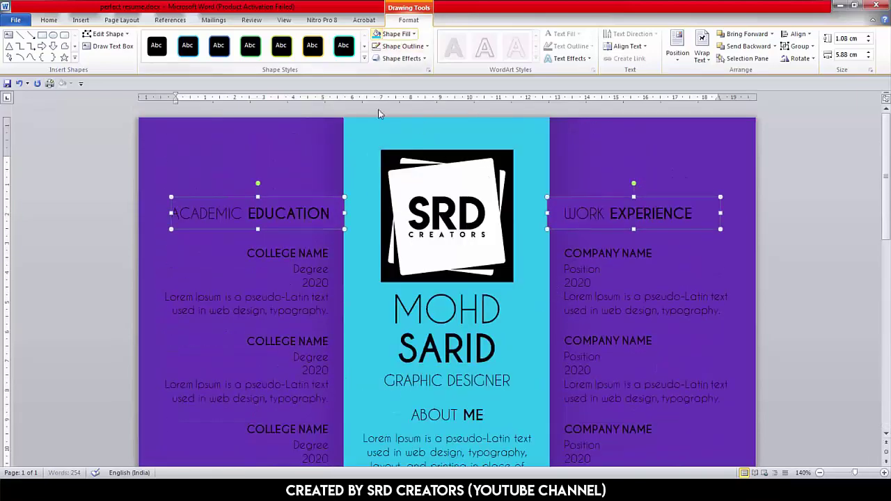
click(376, 33)
click(377, 33)
scroll(546, 270, down, 5)
scroll(546, 272, up, 10)
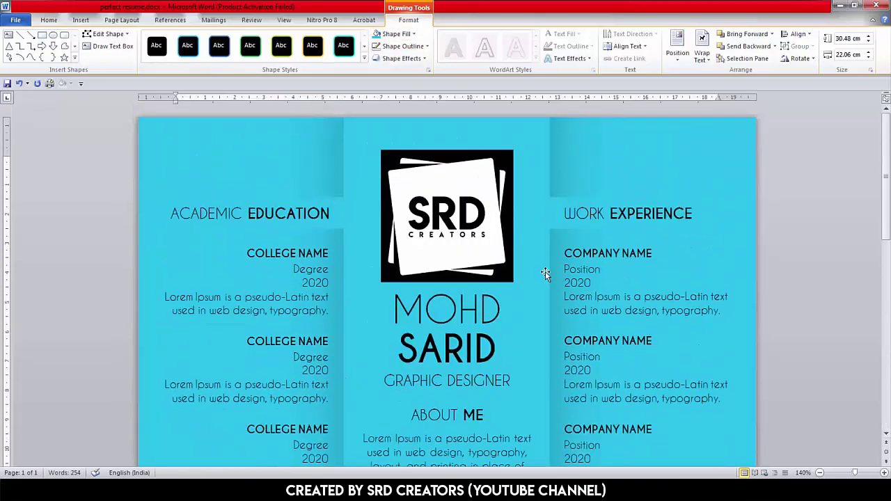
- Give the centre and side columns a custom light blue fill
click(399, 37)
click(403, 158)
text(153)
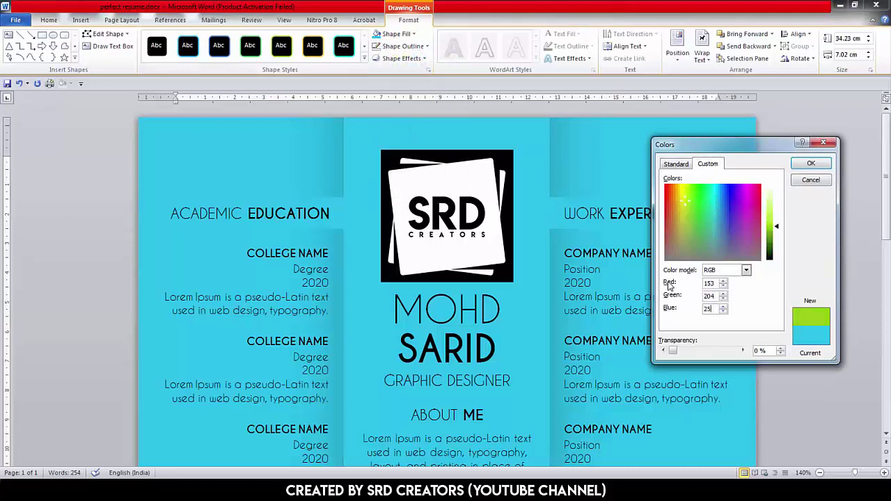
text(5)
key(Return)
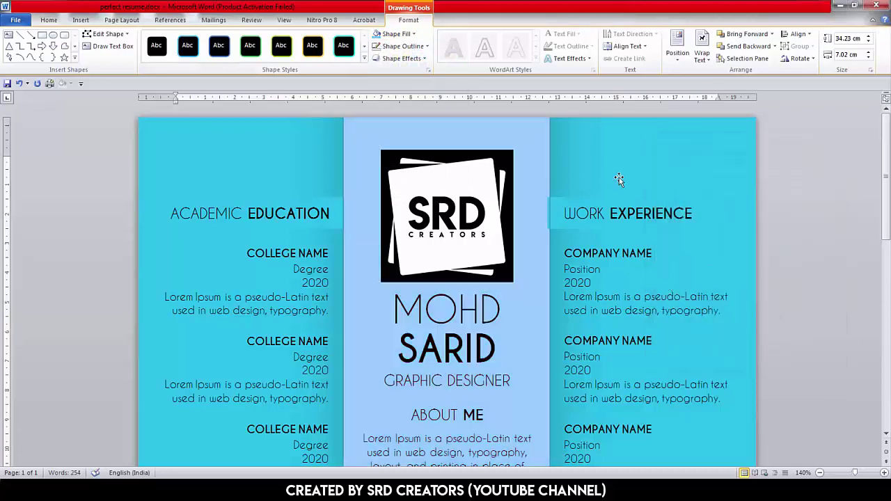
click(325, 147)
key(F4)
click(346, 202)
- Select the ACADEMIC EDUCATION, WORK EXPERIENCE and ADDITIONAL EDUCATION headings, then deselect them
shift+click(619, 208)
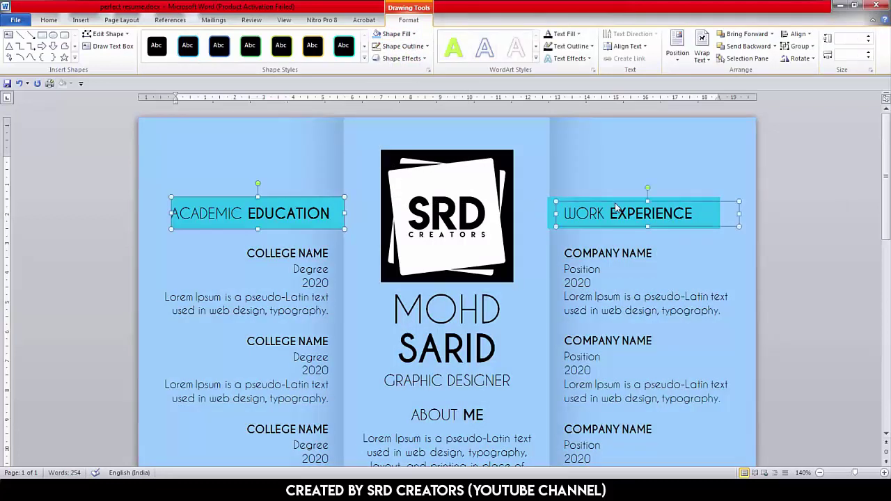
scroll(373, 241, down, 5)
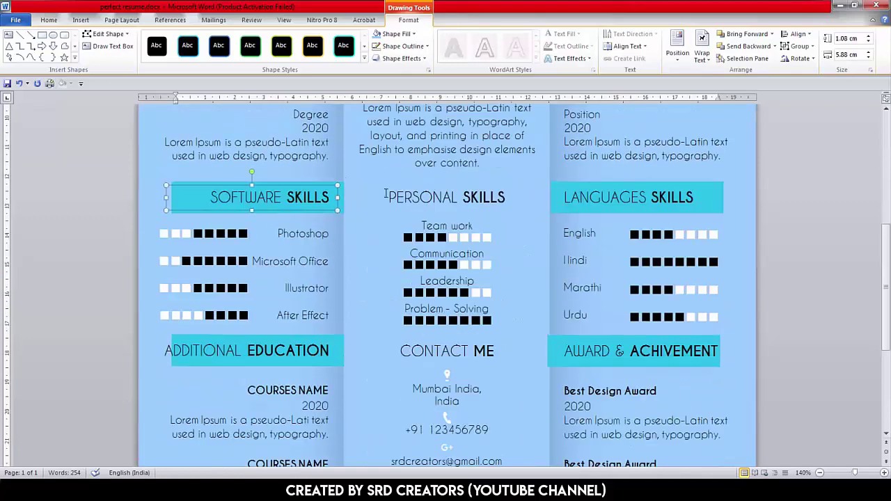
shift+click(333, 340)
scroll(332, 340, down, 3)
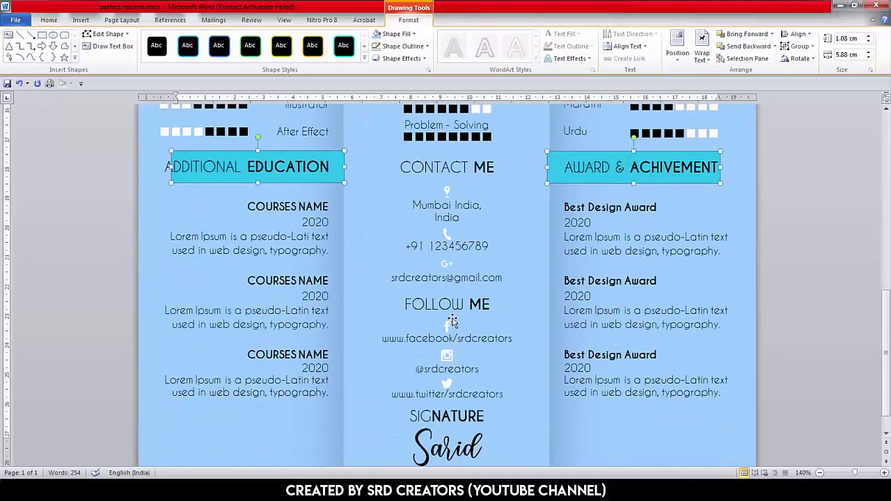
scroll(445, 279, up, 1)
click(445, 279)
scroll(476, 267, up, 10)
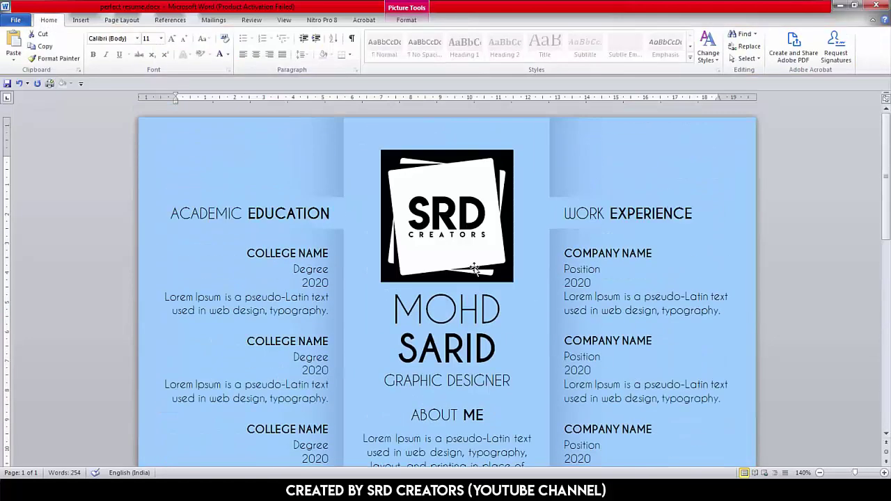